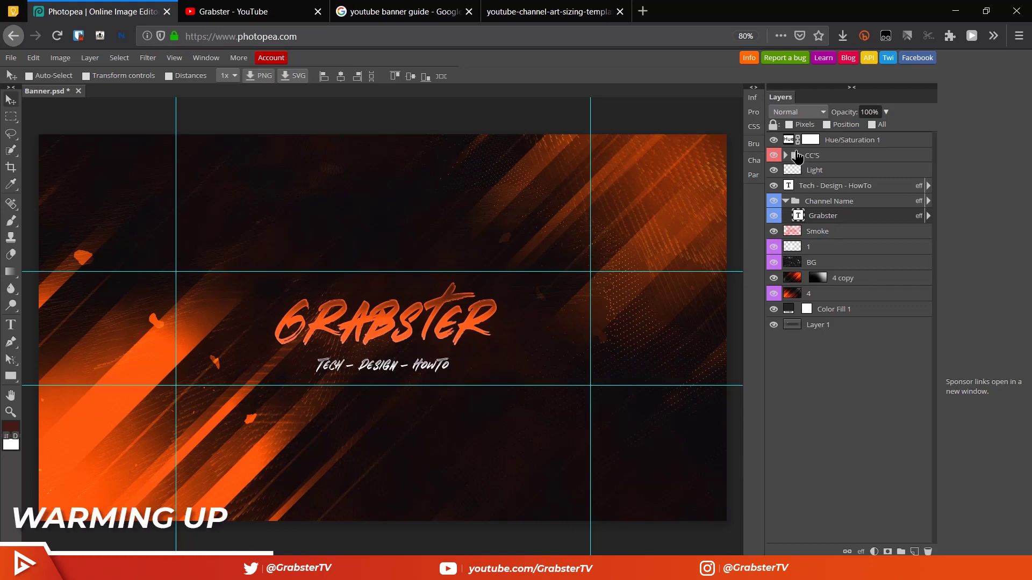
Step: Shift the Hue/Saturation 1 hue to about -56 to turn the banner magenta, briefly toggling the tagline
{"action": "double_click", "coordinate": [790, 140]}
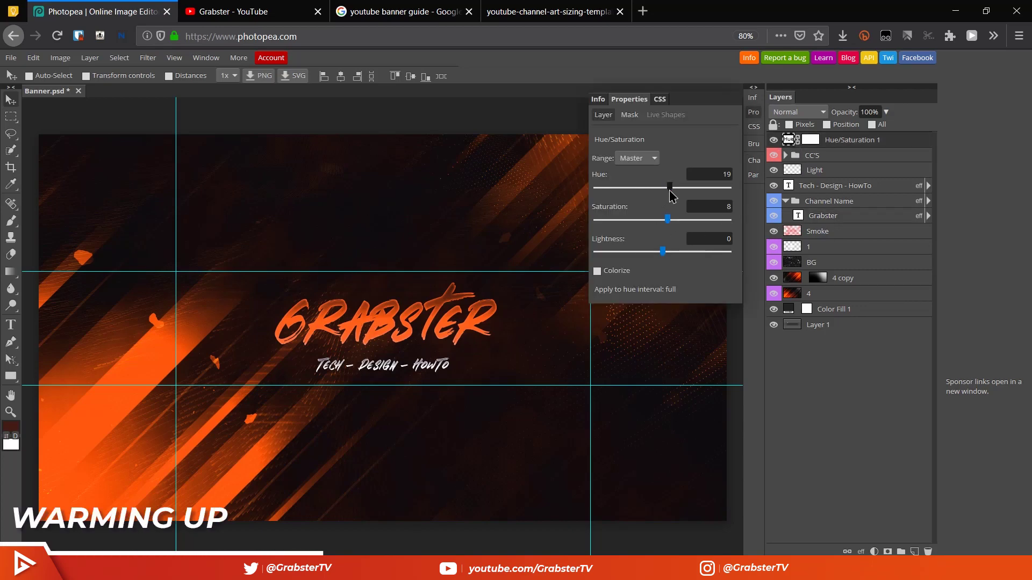
{"action": "left_click_drag", "start_coordinate": [676, 186], "coordinate": [702, 189]}
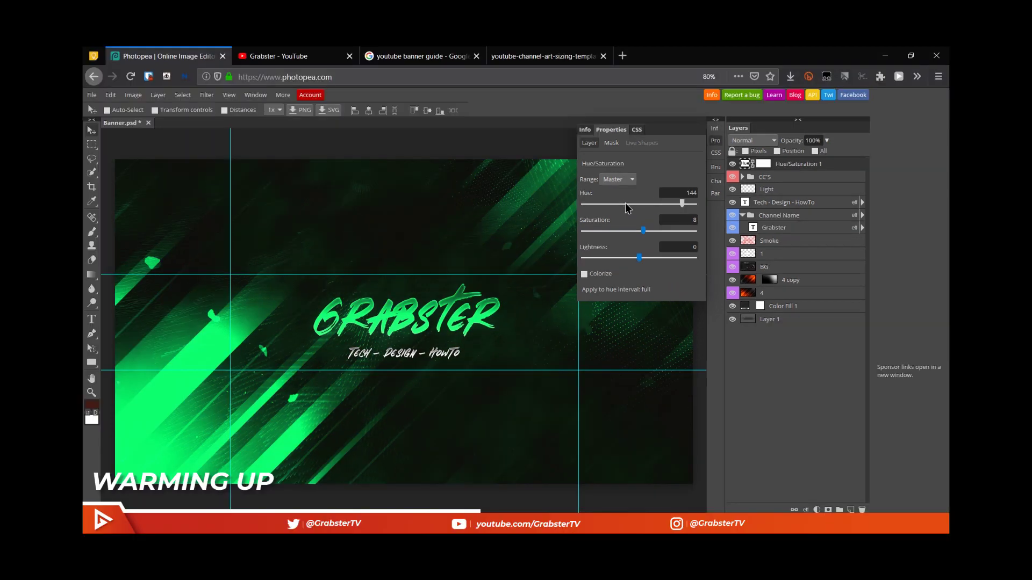
{"action": "left_click", "coordinate": [645, 186]}
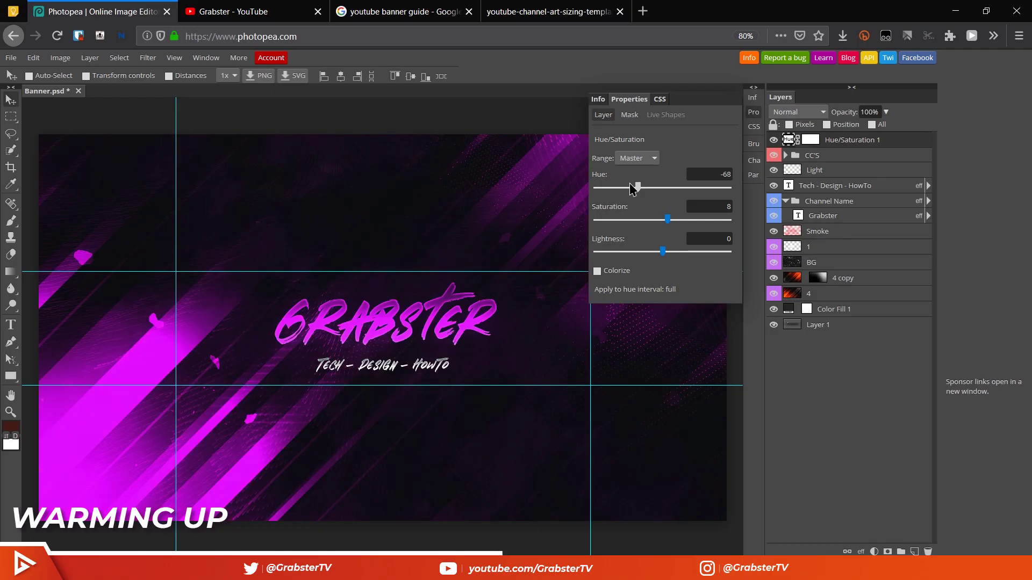
{"action": "left_click_drag", "start_coordinate": [625, 186], "coordinate": [644, 187]}
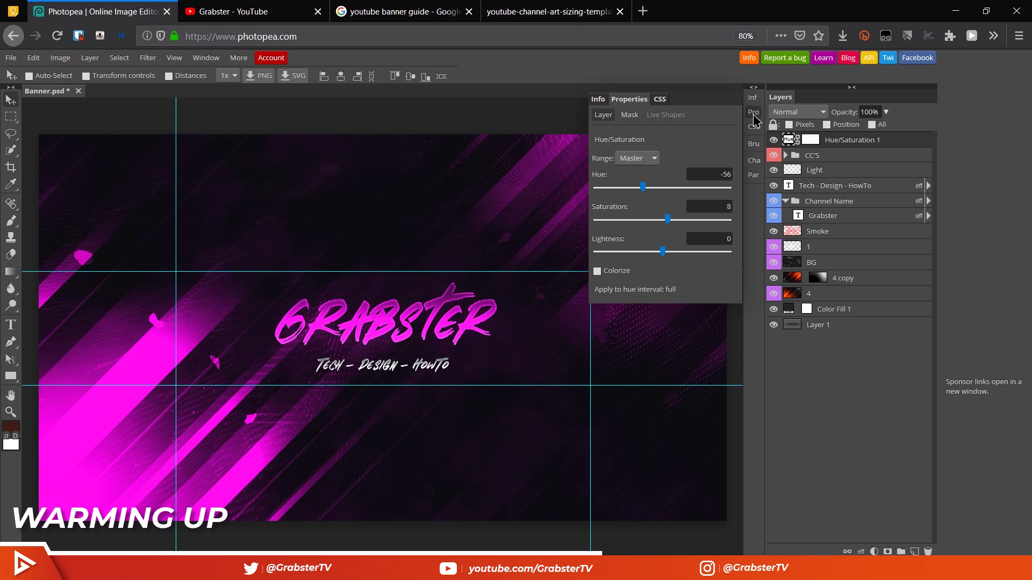
{"action": "left_click", "coordinate": [752, 114]}
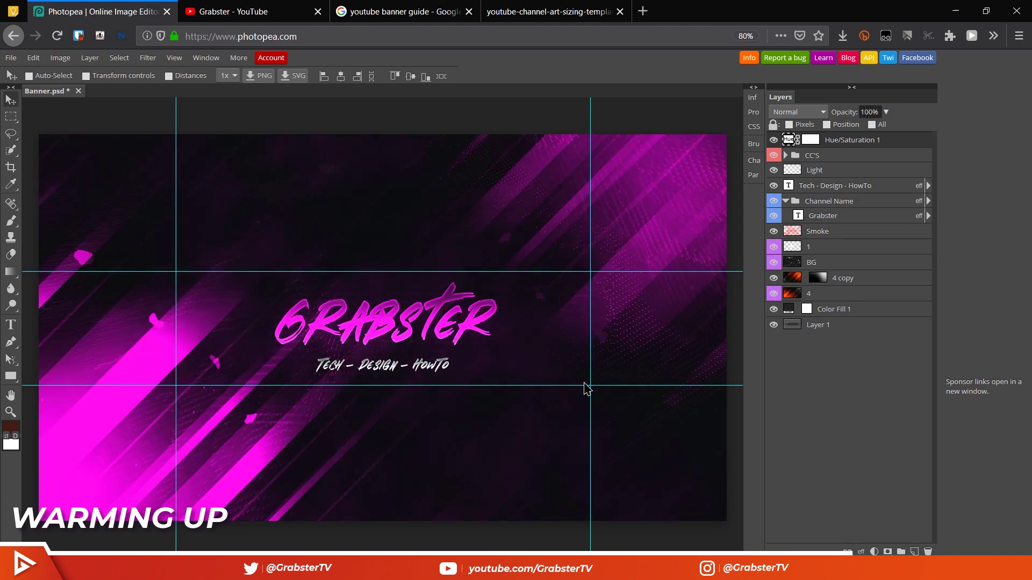
{"action": "left_click", "coordinate": [774, 186]}
{"action": "left_click", "coordinate": [774, 186]}
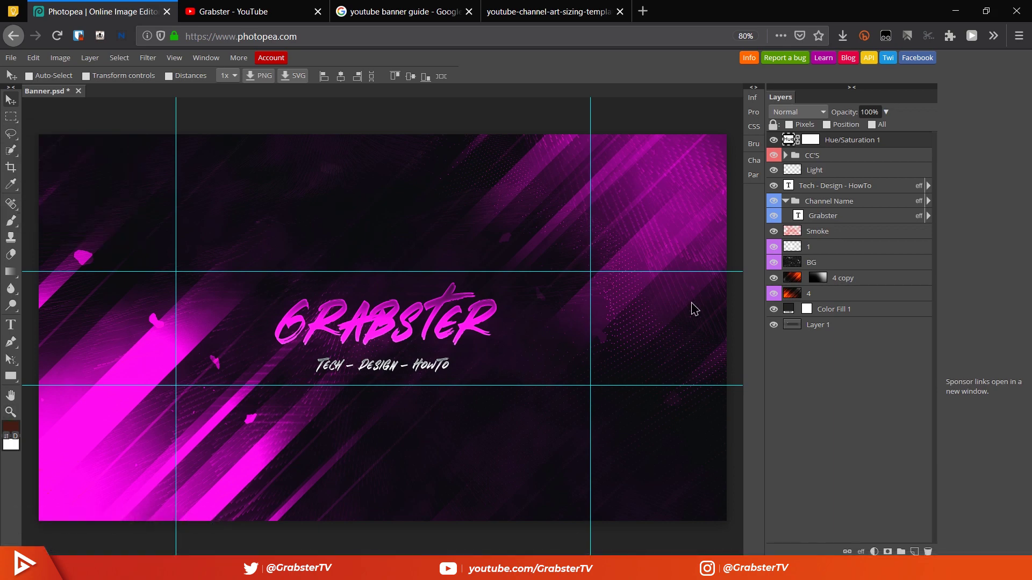
Step: Close Banner.psd without saving, then browse the banner guides and the channel art sizing template
{"action": "left_click", "coordinate": [78, 91]}
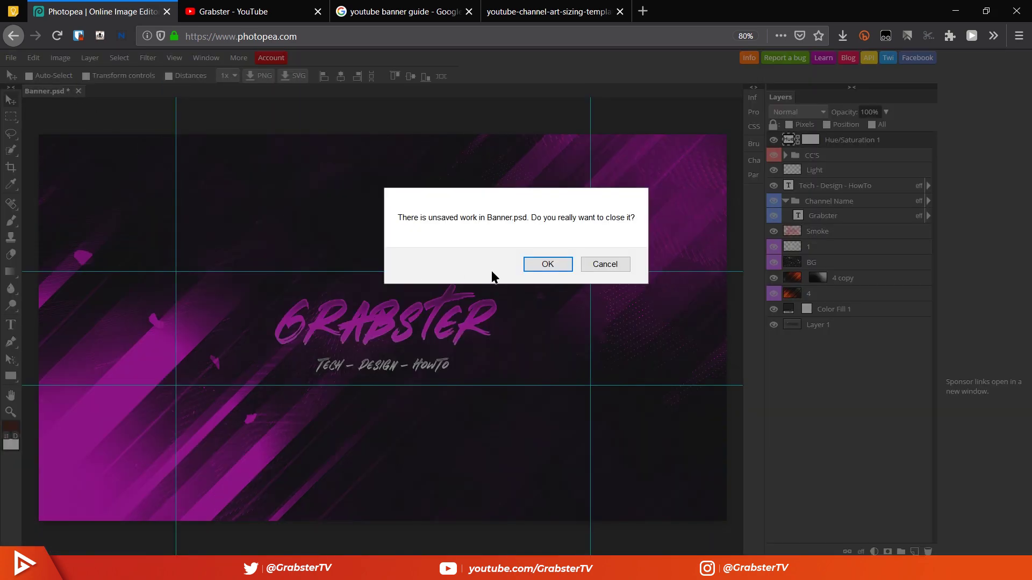
{"action": "left_click", "coordinate": [548, 265]}
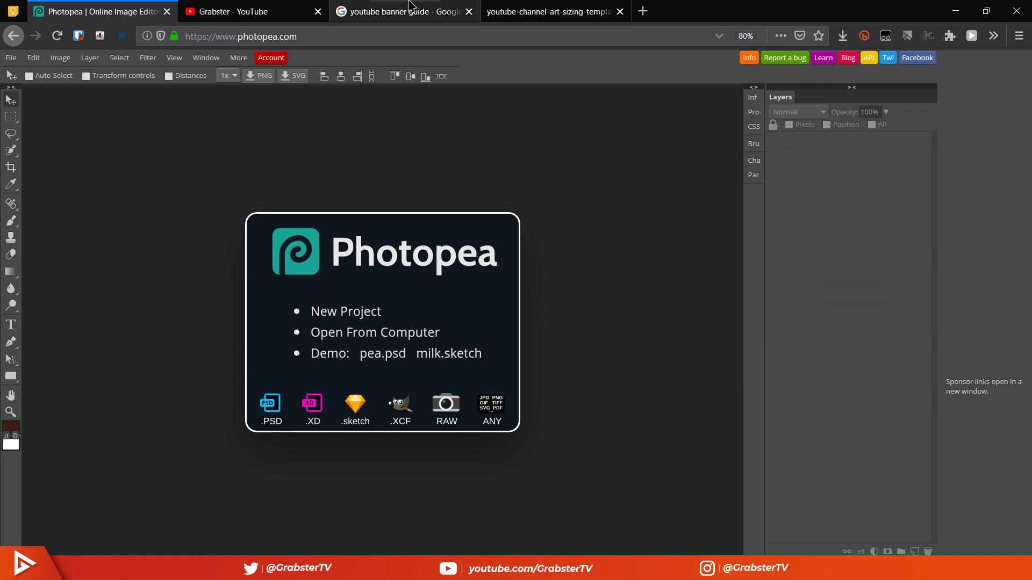
{"action": "left_click", "coordinate": [410, 6]}
{"action": "scroll", "coordinate": [69, 115], "scroll_direction": "up", "scroll_amount": 5}
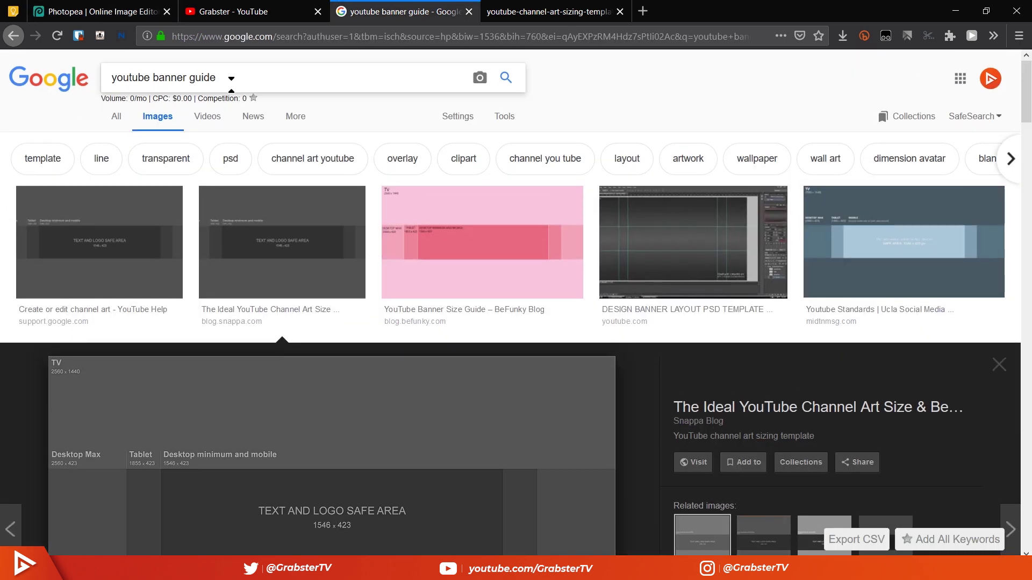
{"action": "left_click_drag", "start_coordinate": [216, 78], "coordinate": [108, 80]}
{"action": "left_click", "coordinate": [715, 98]}
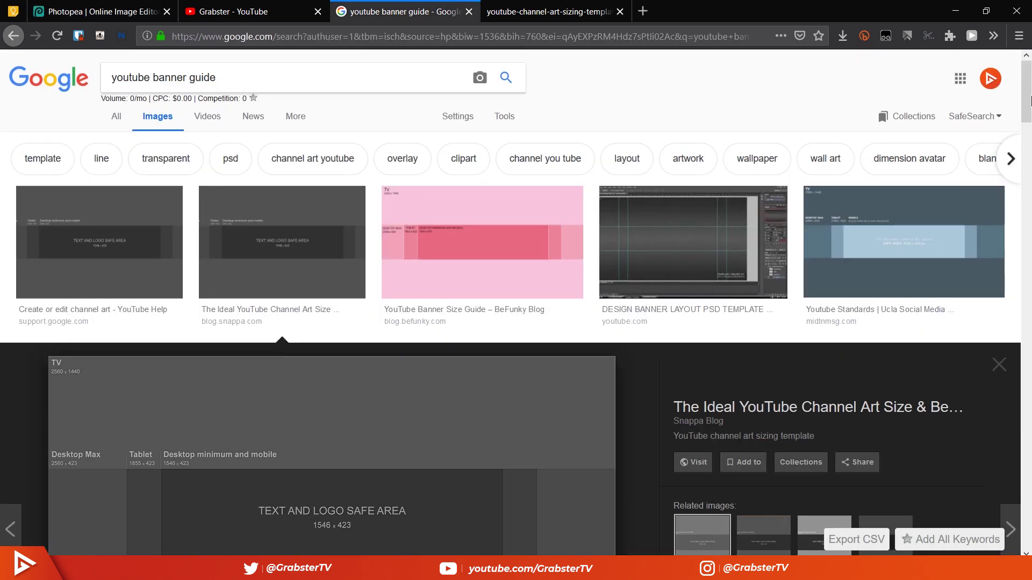
{"action": "scroll", "coordinate": [435, 133], "scroll_direction": "down", "scroll_amount": 5}
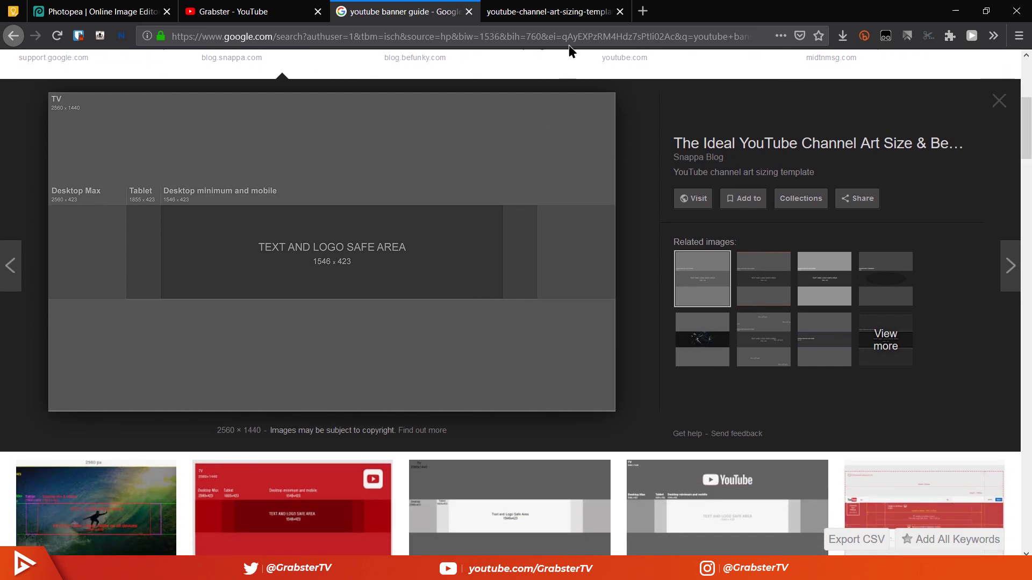
{"action": "key", "text": "ctrl+Tab"}
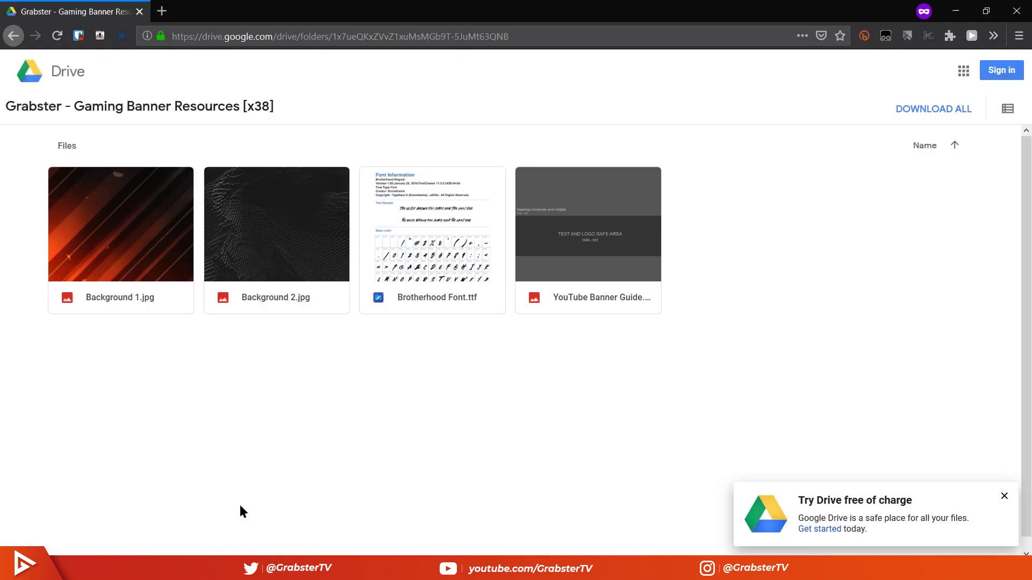
{"action": "mouse_move", "coordinate": [147, 231]}
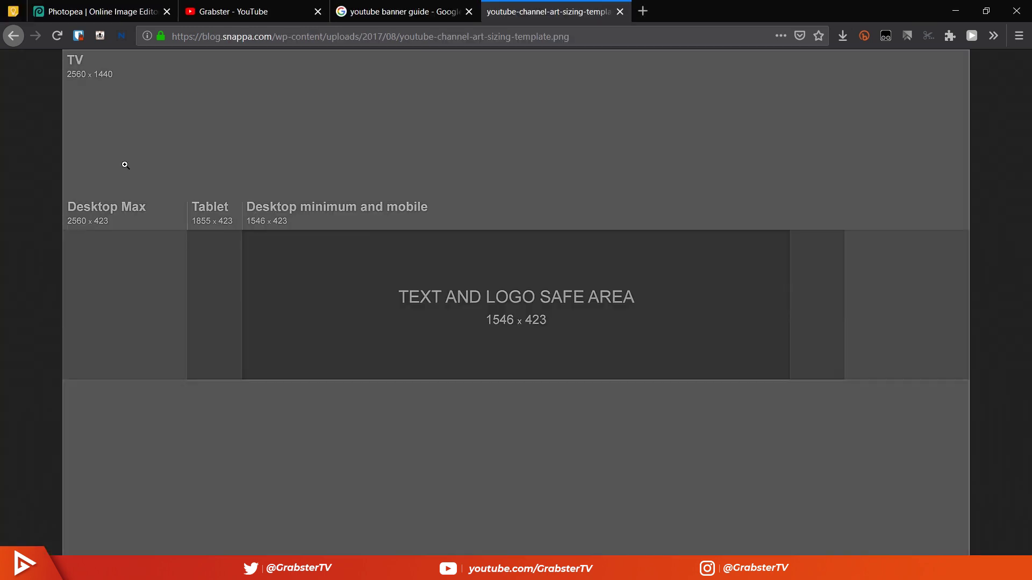
Step: Make the browser full screen and open the YouTube Banner.png template
{"action": "left_click", "coordinate": [96, 11]}
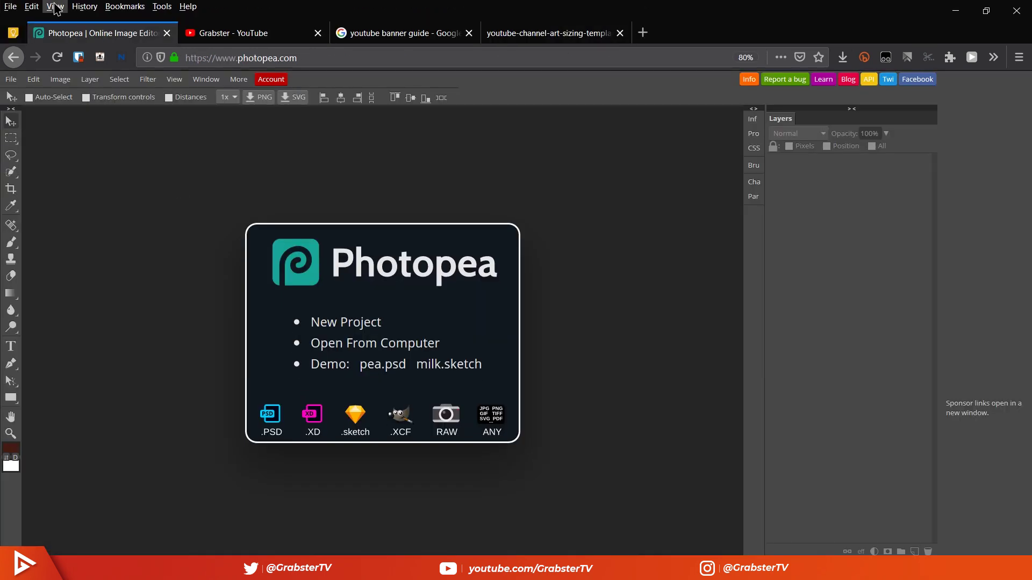
{"action": "key", "text": "alt+v"}
{"action": "key", "text": "Up"}
{"action": "key", "text": "Return"}
{"action": "left_click", "coordinate": [11, 8]}
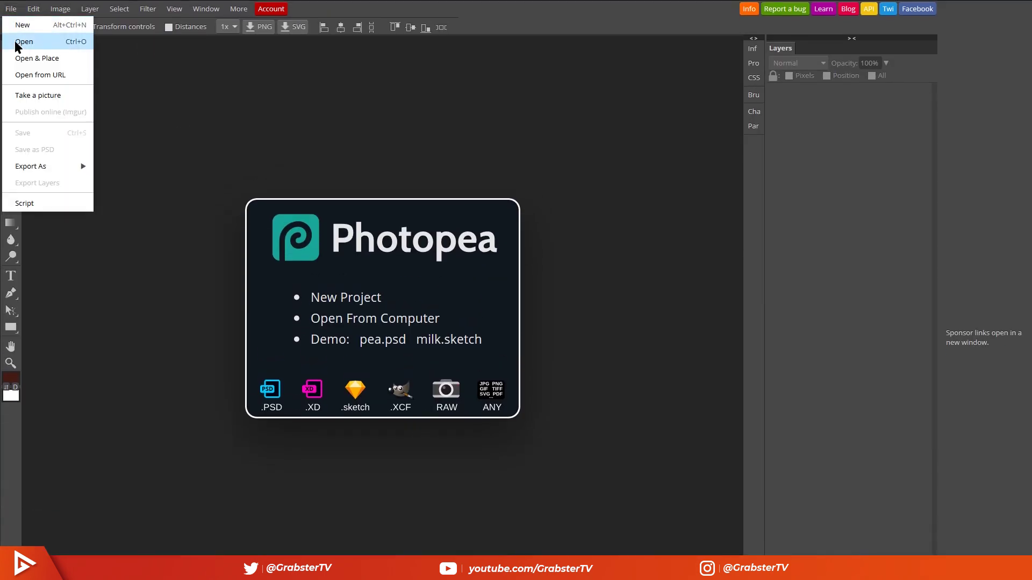
{"action": "left_click", "coordinate": [16, 43]}
{"action": "left_click", "coordinate": [469, 107]}
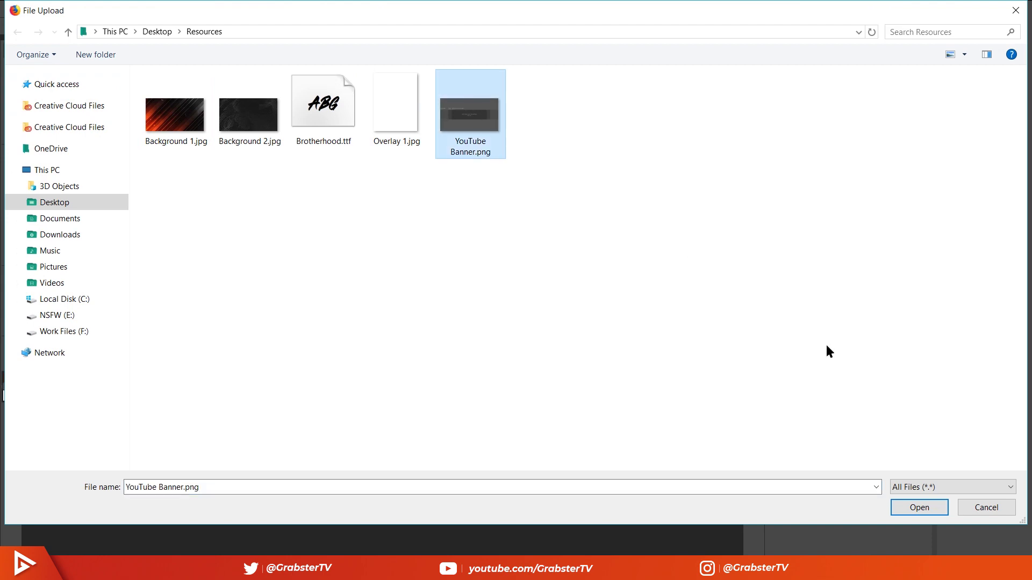
{"action": "left_click", "coordinate": [932, 507]}
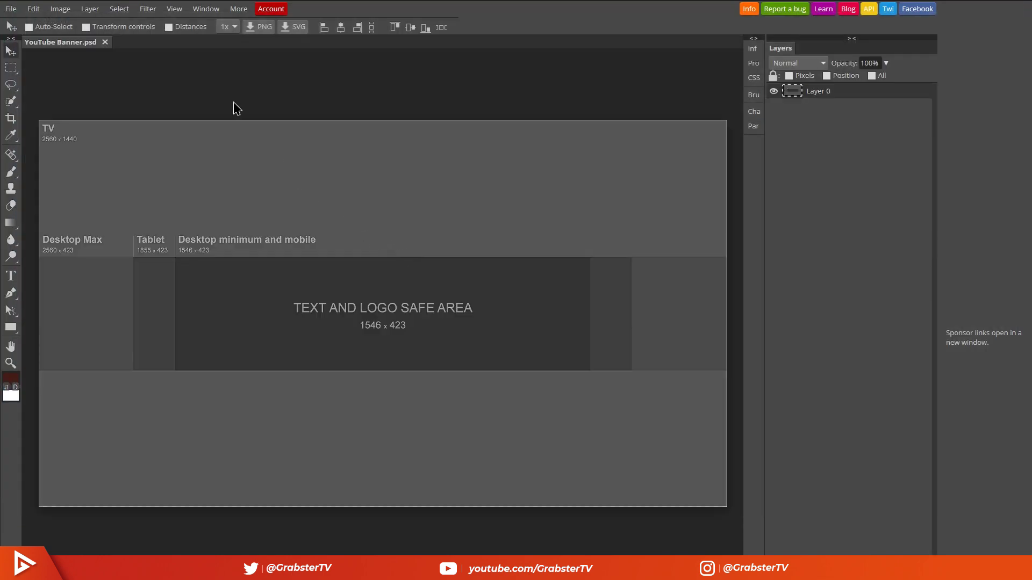
Step: Show rulers and add top, bottom, left and right guides around the 1546 x 423 safe area
{"action": "left_click", "coordinate": [176, 9]}
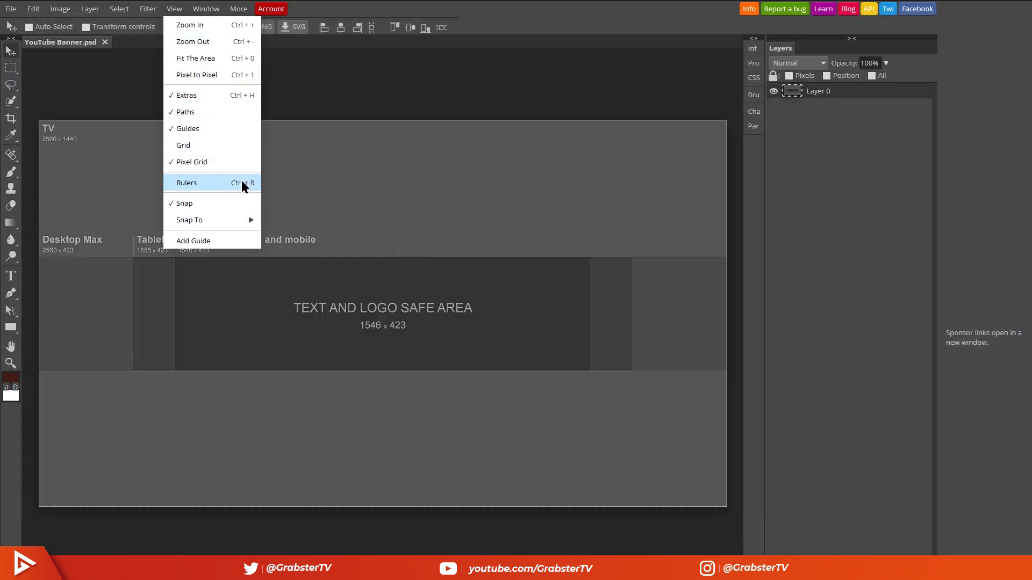
{"action": "left_click", "coordinate": [214, 183]}
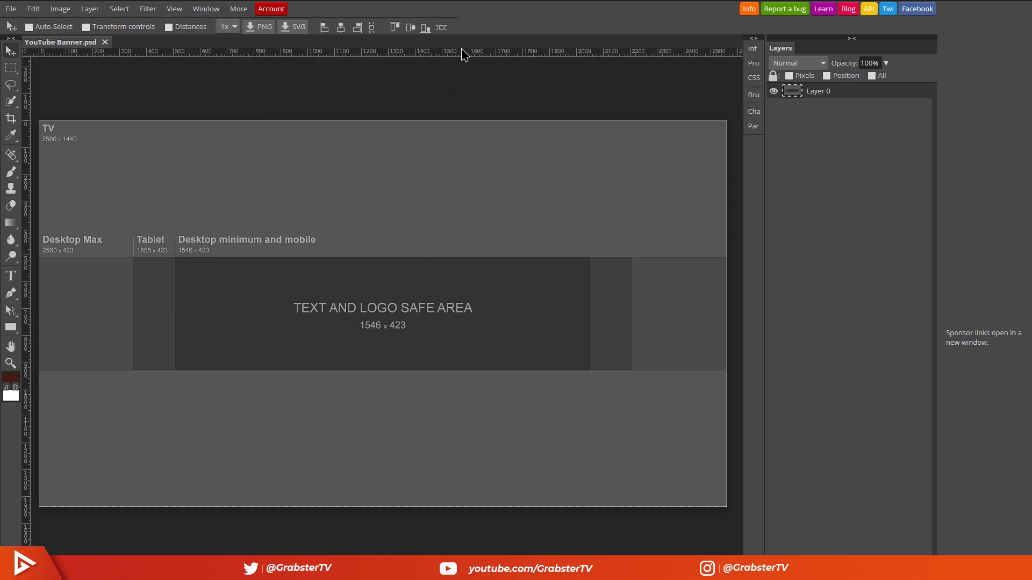
{"action": "left_click_drag", "start_coordinate": [461, 47], "coordinate": [497, 256]}
{"action": "left_click_drag", "start_coordinate": [495, 52], "coordinate": [489, 371]}
{"action": "left_click_drag", "start_coordinate": [39, 318], "coordinate": [589, 357]}
{"action": "left_click", "coordinate": [174, 9]}
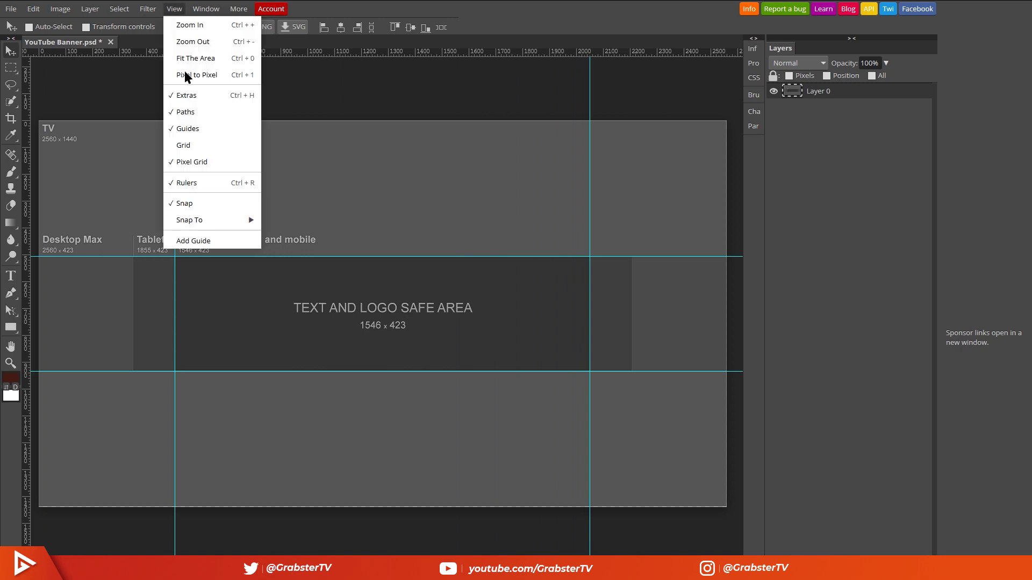
Step: Hide the rulers, then place Background 1.jpg scaled up to cover the whole canvas
{"action": "left_click", "coordinate": [200, 179]}
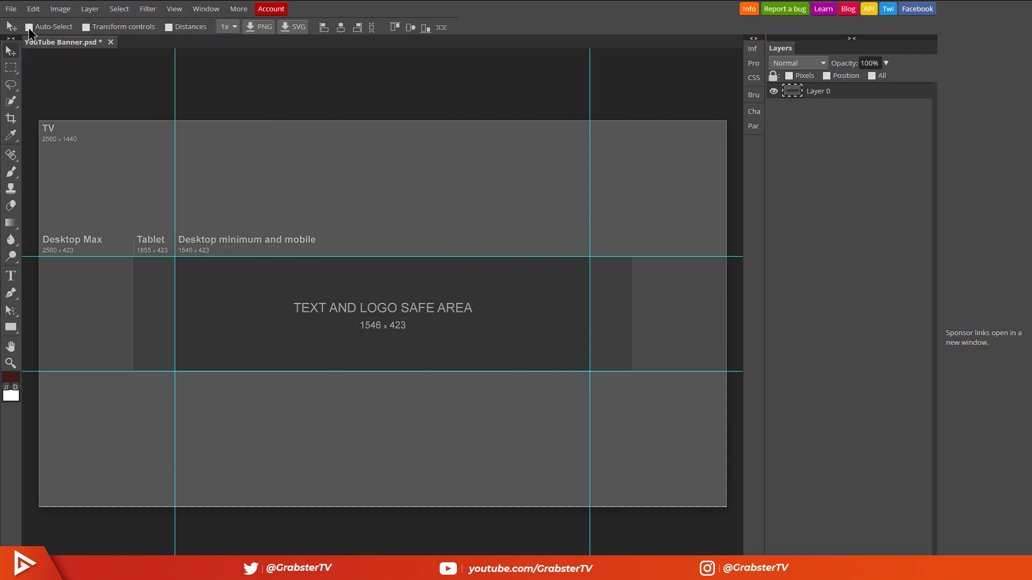
{"action": "left_click", "coordinate": [12, 9]}
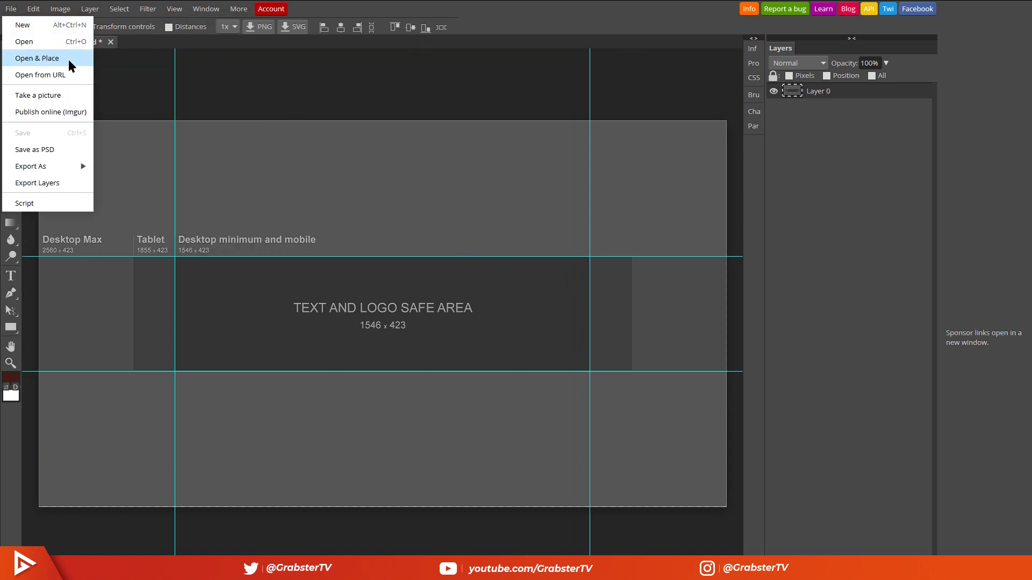
{"action": "left_click", "coordinate": [36, 58]}
{"action": "left_click", "coordinate": [173, 143]}
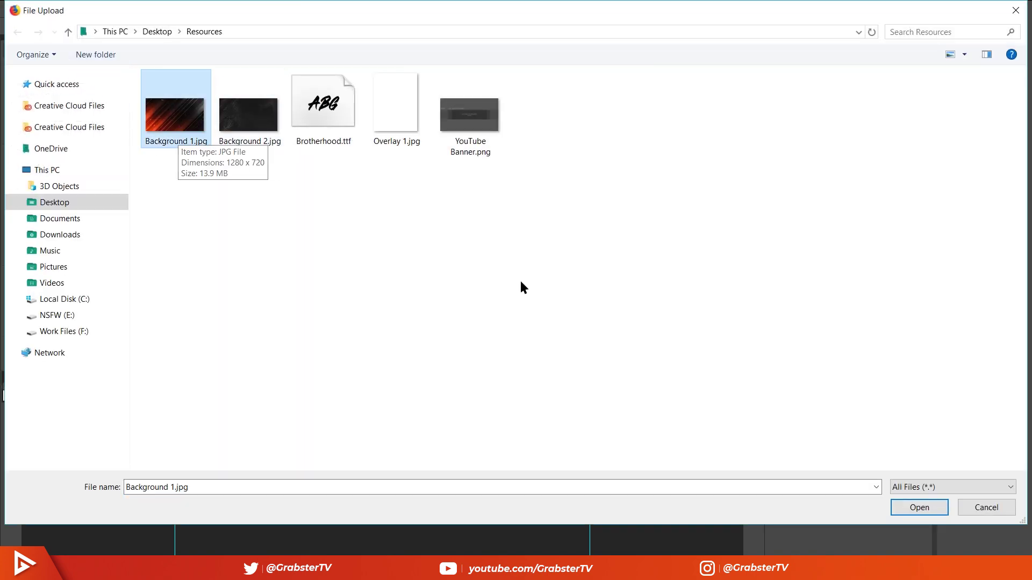
{"action": "left_click", "coordinate": [939, 507]}
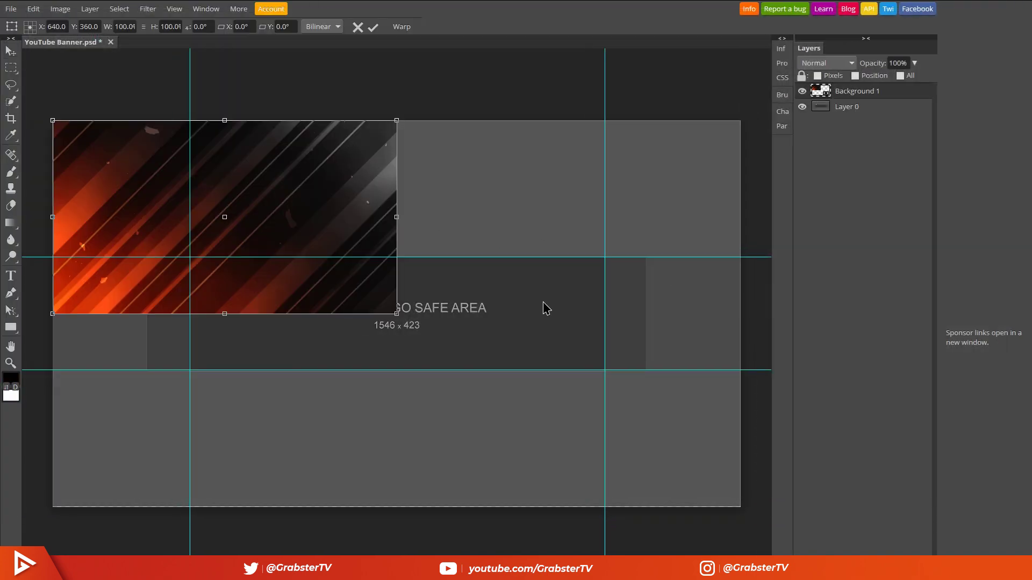
{"action": "left_click_drag", "start_coordinate": [397, 312], "coordinate": [741, 507]}
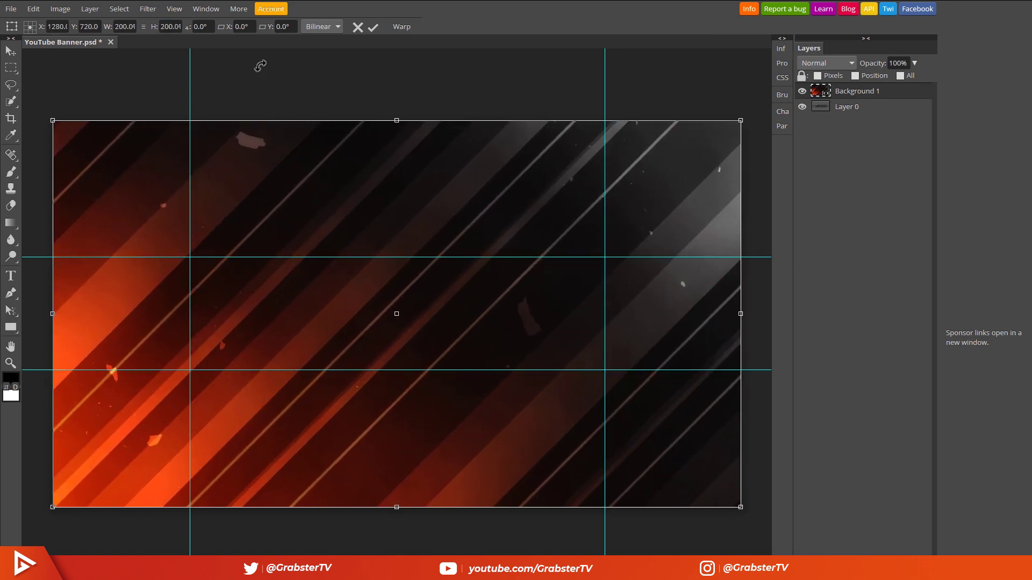
{"action": "left_click", "coordinate": [372, 28]}
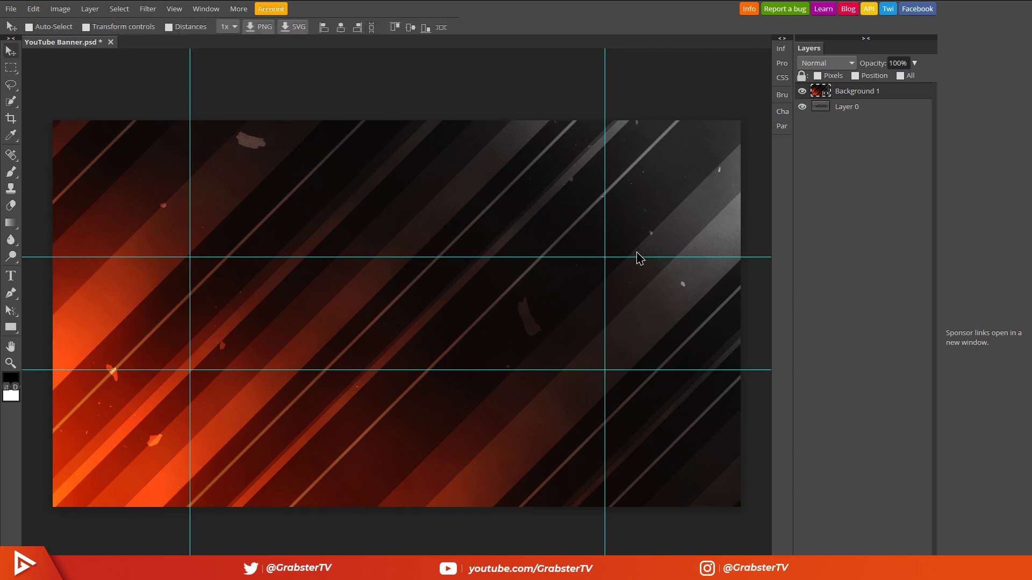
Step: Duplicate Background 1 and rotate the copy -180° so its orange glow sits top right
{"action": "right_click", "coordinate": [886, 92]}
{"action": "left_click", "coordinate": [877, 117]}
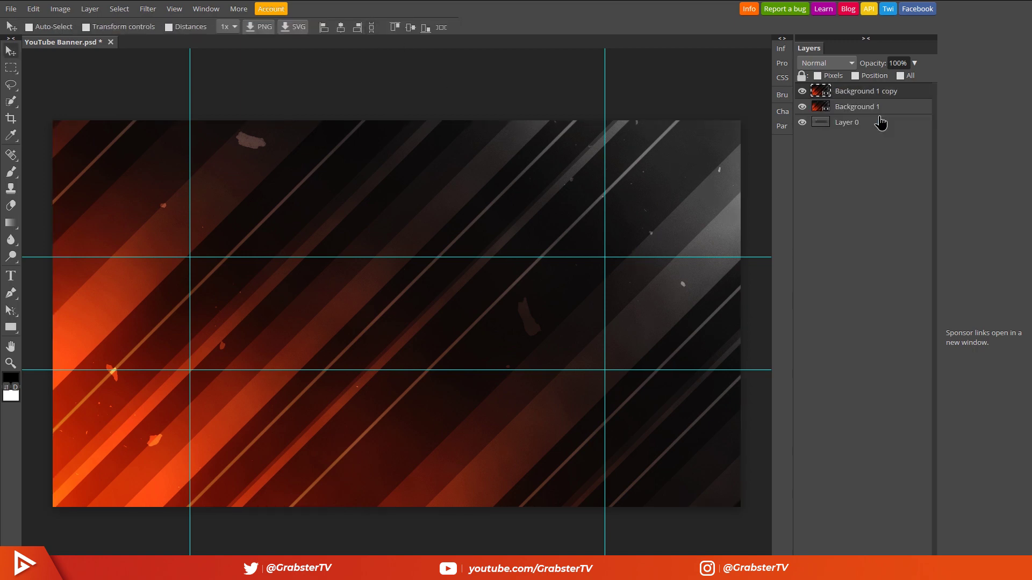
{"action": "left_click", "coordinate": [107, 26]}
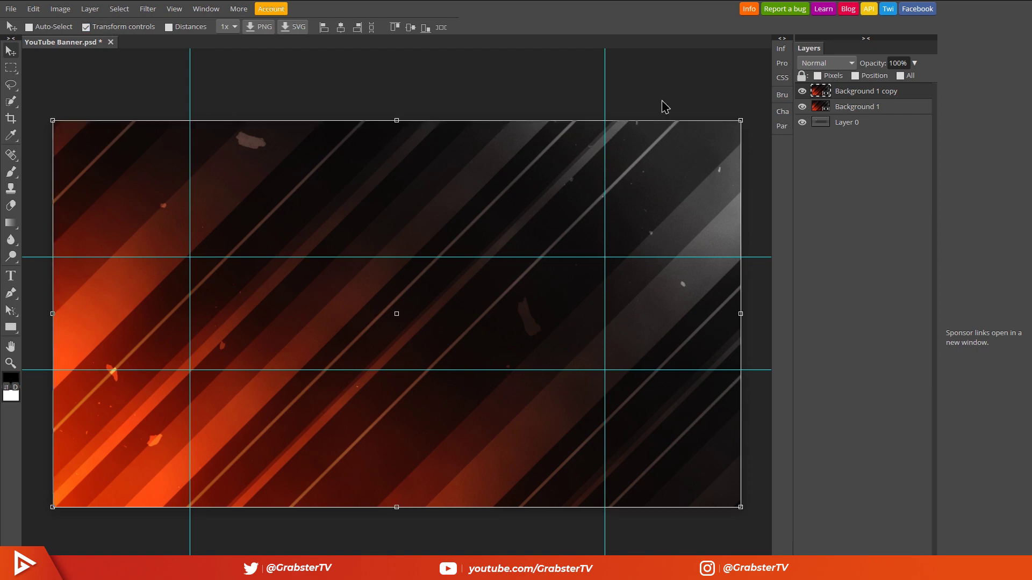
{"action": "left_click_drag", "start_coordinate": [760, 74], "coordinate": [85, 502]}
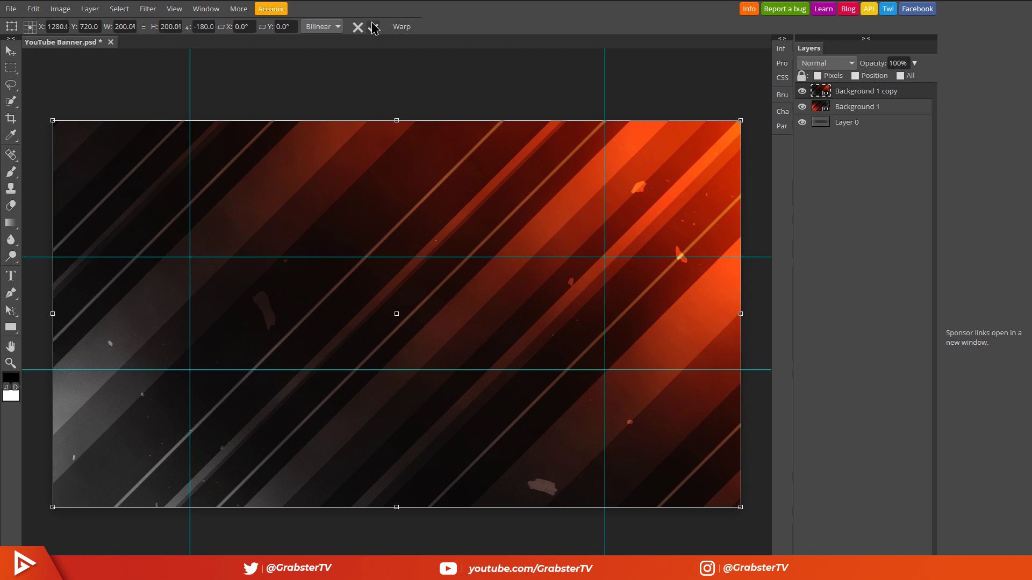
{"action": "key", "text": "Return"}
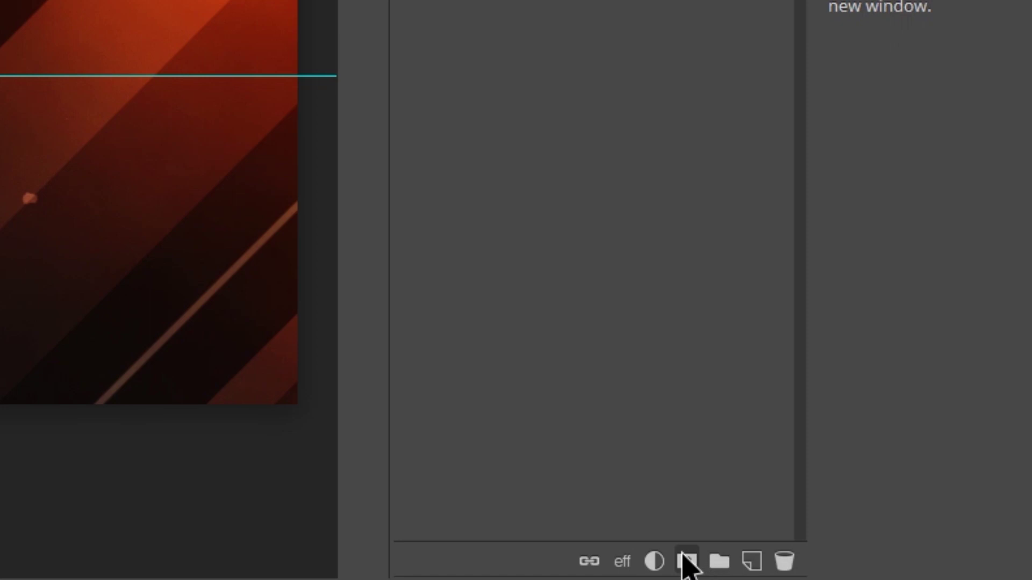
Step: Add a mask to Background 1 copy and paint two black (000000) gradients across it
{"action": "left_click", "coordinate": [686, 561]}
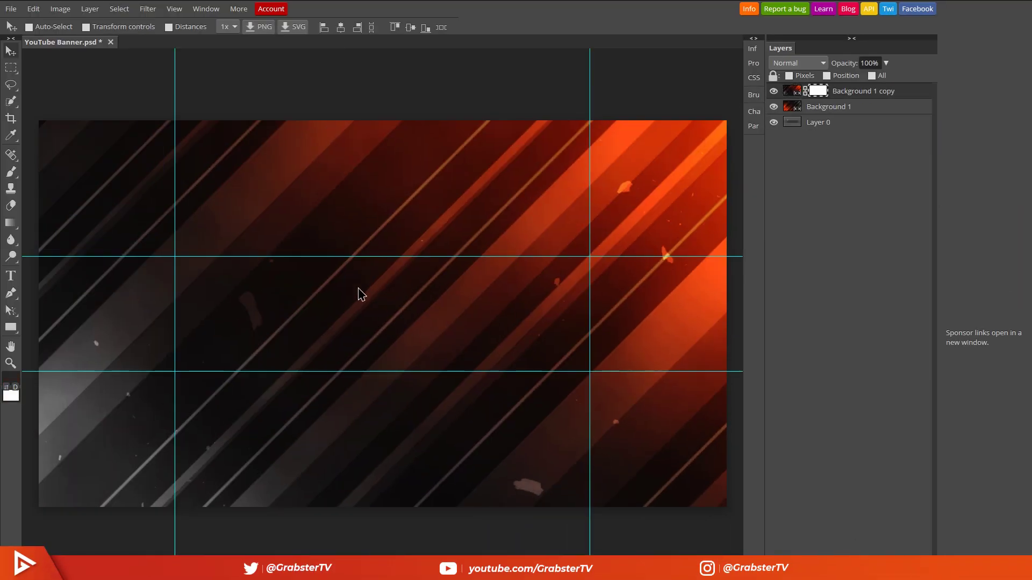
{"action": "right_click", "coordinate": [12, 223]}
{"action": "left_click", "coordinate": [44, 224]}
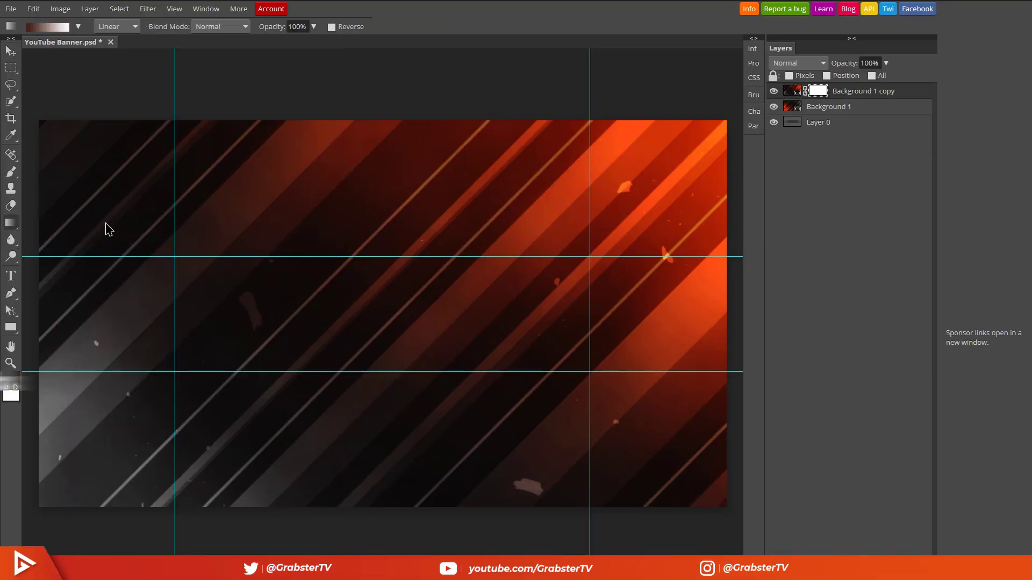
{"action": "left_click", "coordinate": [8, 381]}
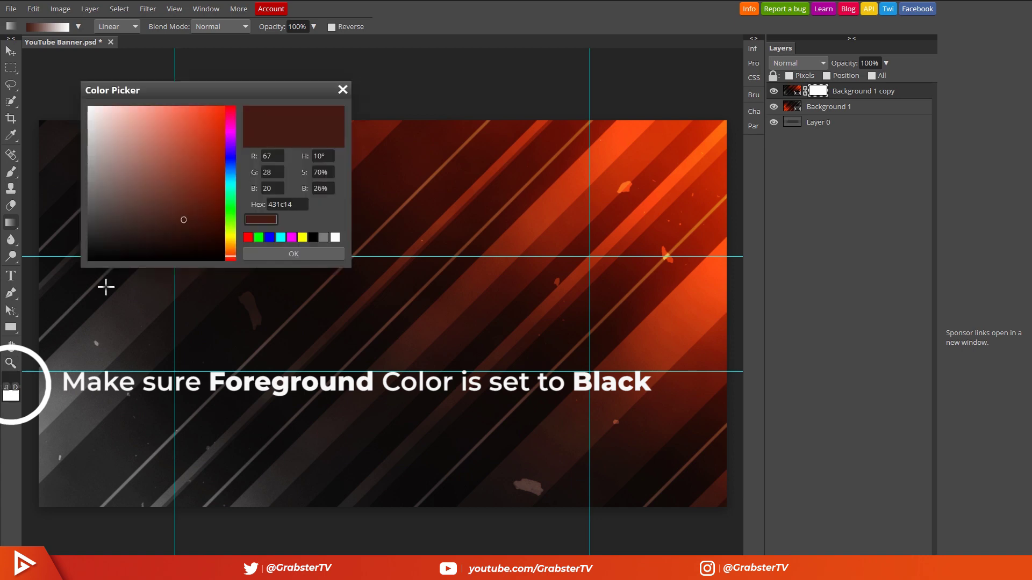
{"action": "left_click_drag", "start_coordinate": [181, 238], "coordinate": [182, 269]}
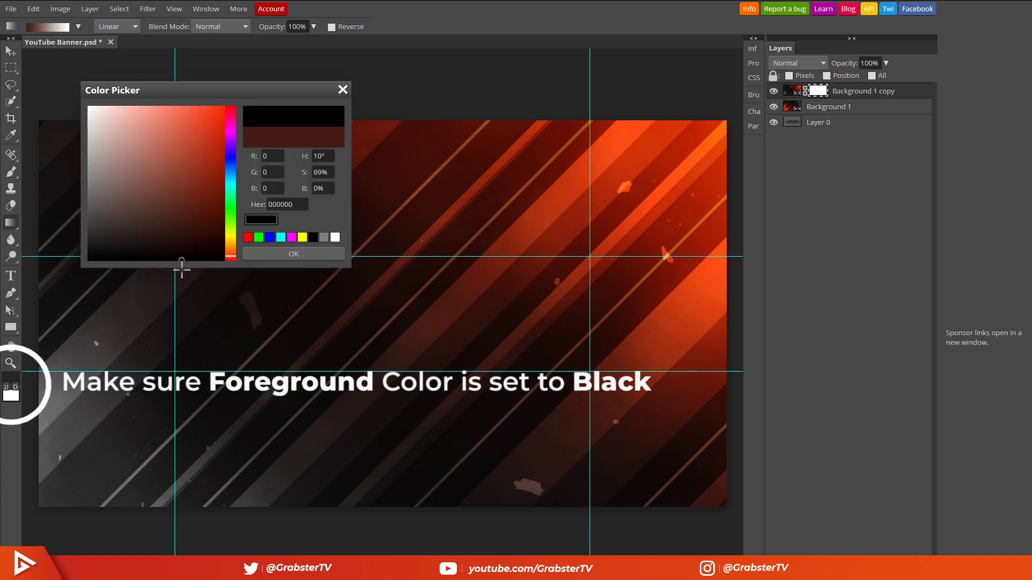
{"action": "left_click", "coordinate": [274, 255]}
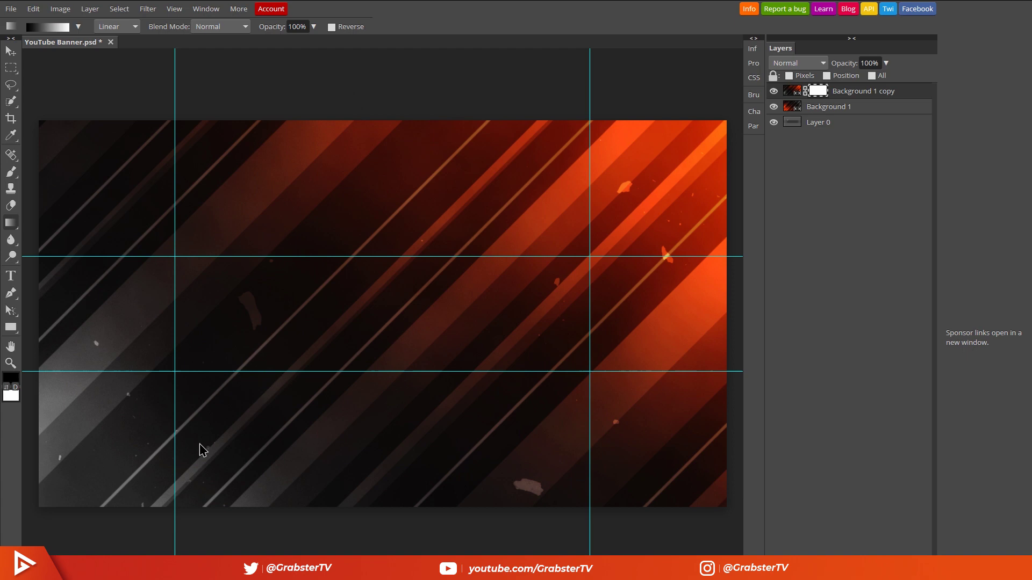
{"action": "left_click_drag", "start_coordinate": [205, 444], "coordinate": [550, 148]}
{"action": "left_click_drag", "start_coordinate": [316, 366], "coordinate": [555, 157]}
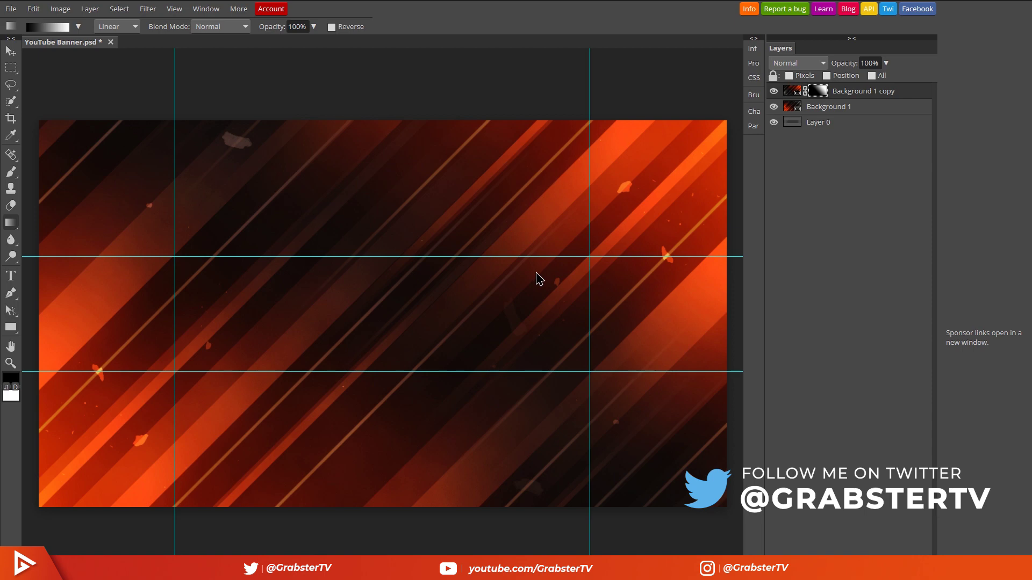
Step: Place Background 2.jpg and scale it to 200% to fill the canvas
{"action": "left_click", "coordinate": [11, 9]}
{"action": "left_click", "coordinate": [62, 58]}
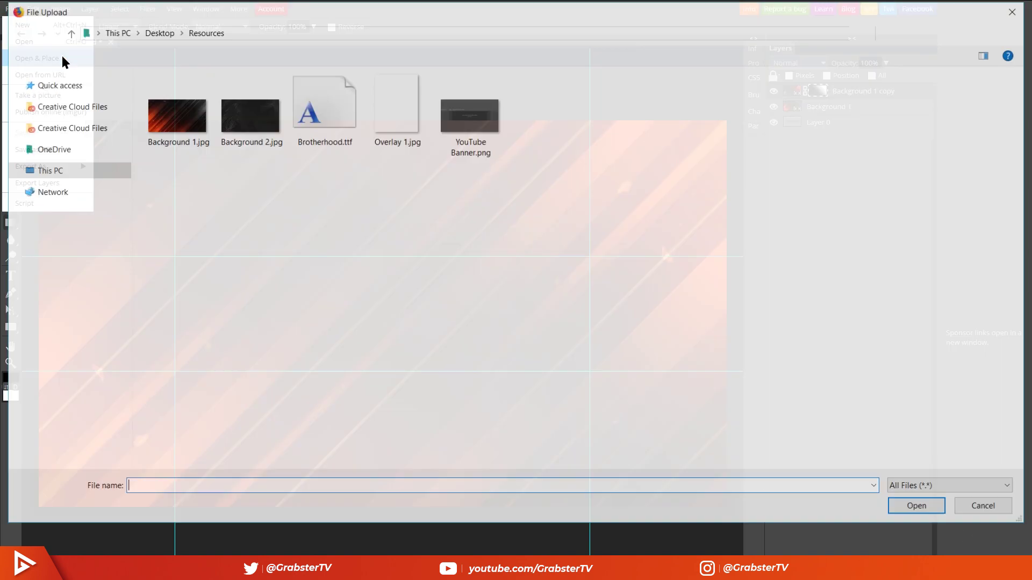
{"action": "left_click", "coordinate": [269, 109]}
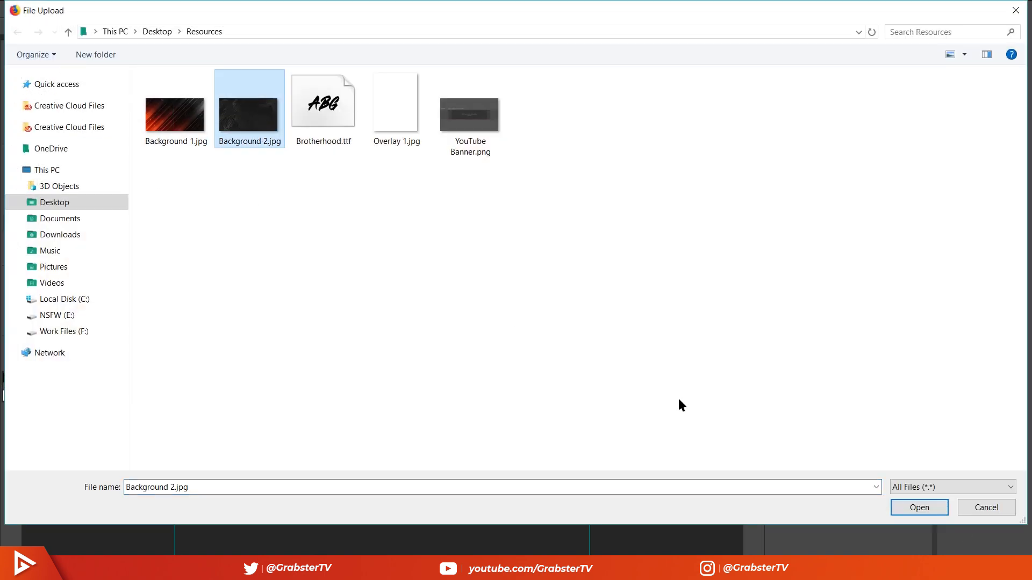
{"action": "left_click", "coordinate": [938, 502]}
{"action": "left_click_drag", "start_coordinate": [383, 314], "coordinate": [727, 507]}
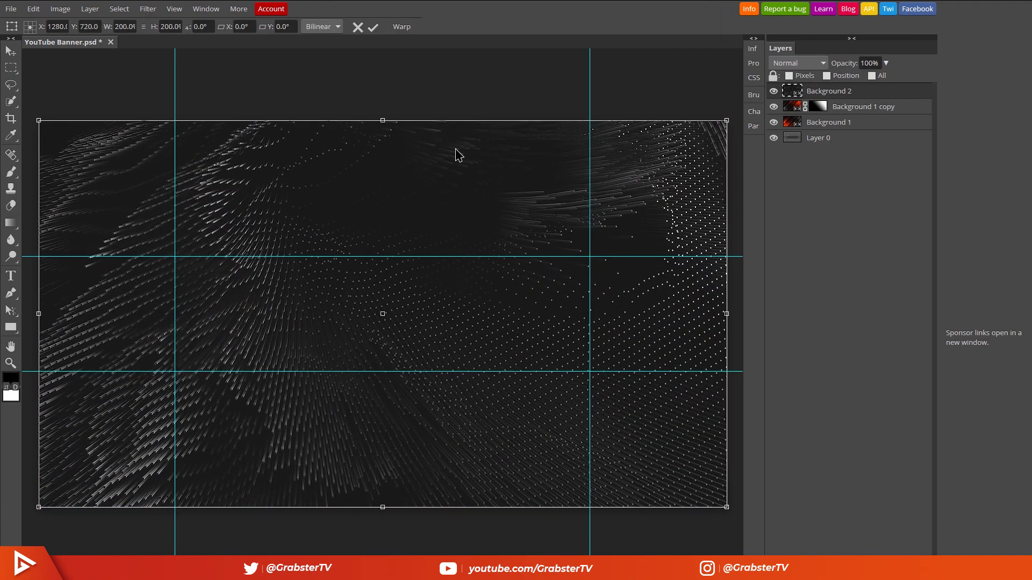
{"action": "left_click", "coordinate": [373, 27]}
Step: Set the Background 2 layer's blend mode to Overlay
{"action": "left_click", "coordinate": [809, 63]}
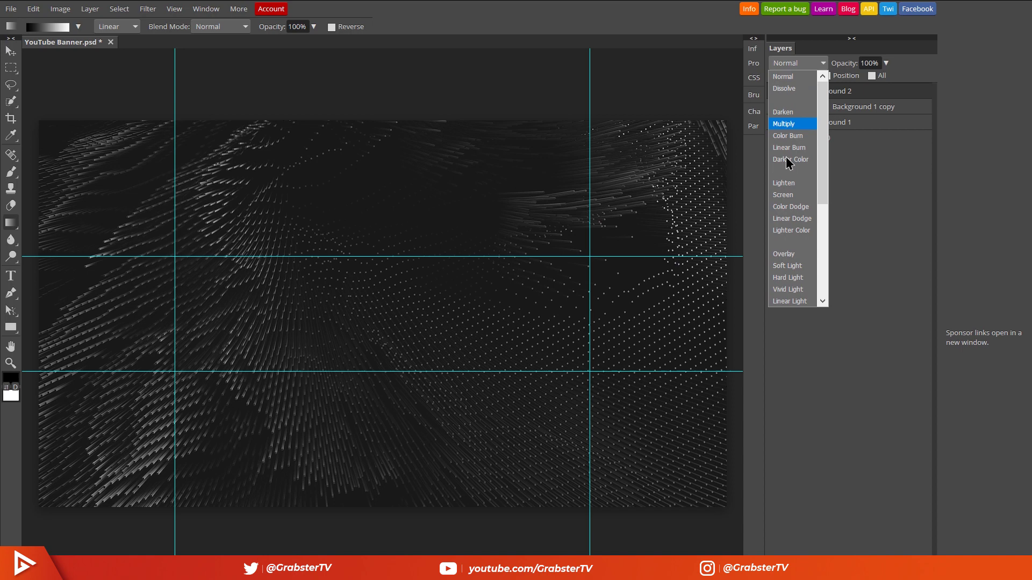
{"action": "key", "text": "Escape"}
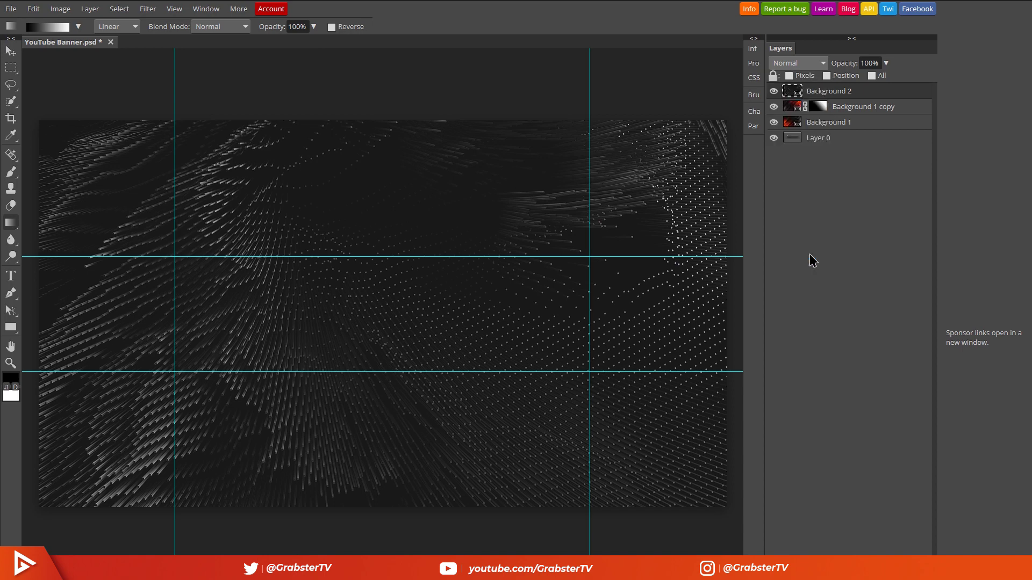
{"action": "key", "text": "o"}
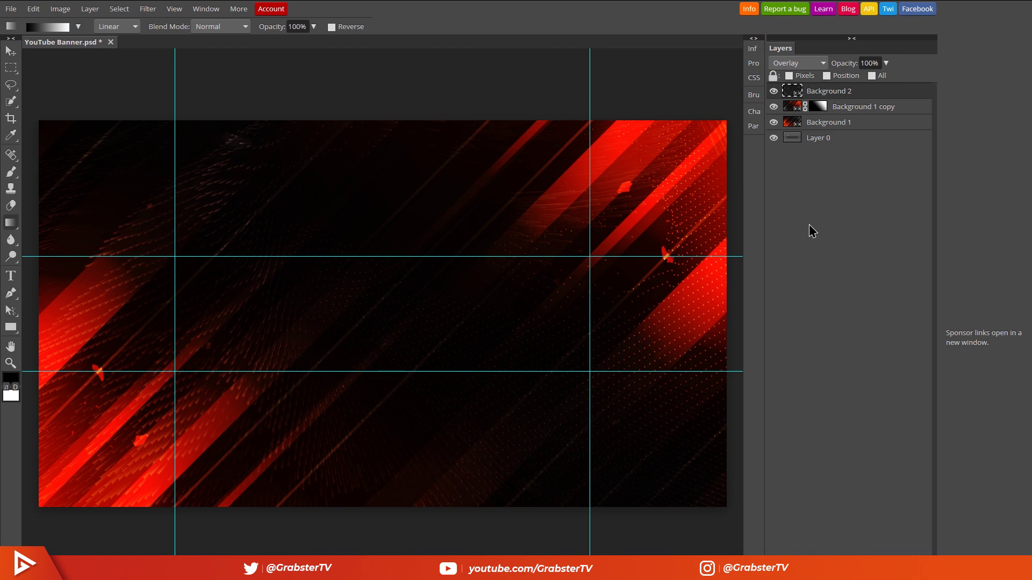
Step: Type 'Grabster' as a new text layer and colour it white
{"action": "right_click", "coordinate": [10, 222]}
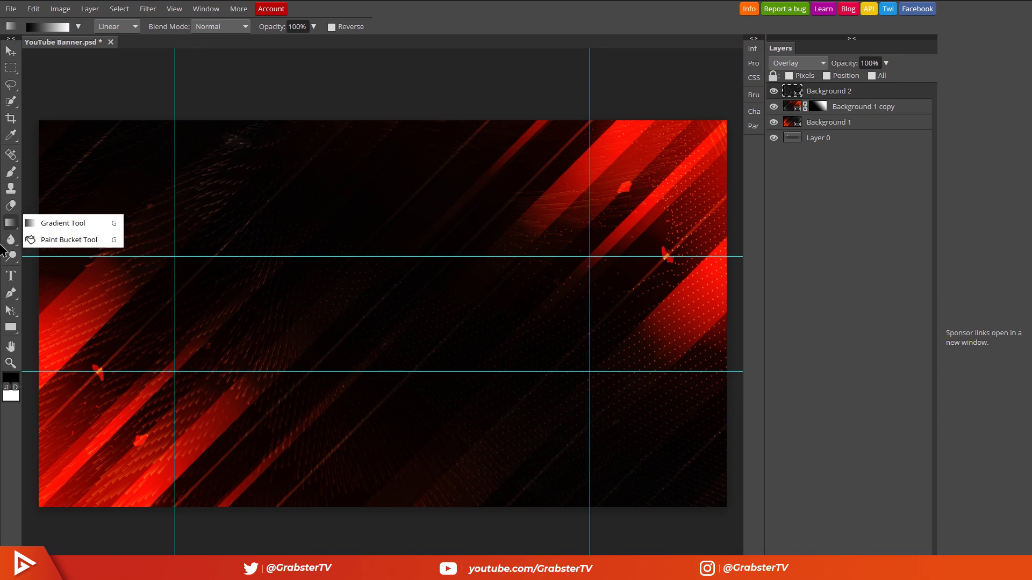
{"action": "left_click", "coordinate": [11, 276]}
{"action": "left_click", "coordinate": [393, 314]}
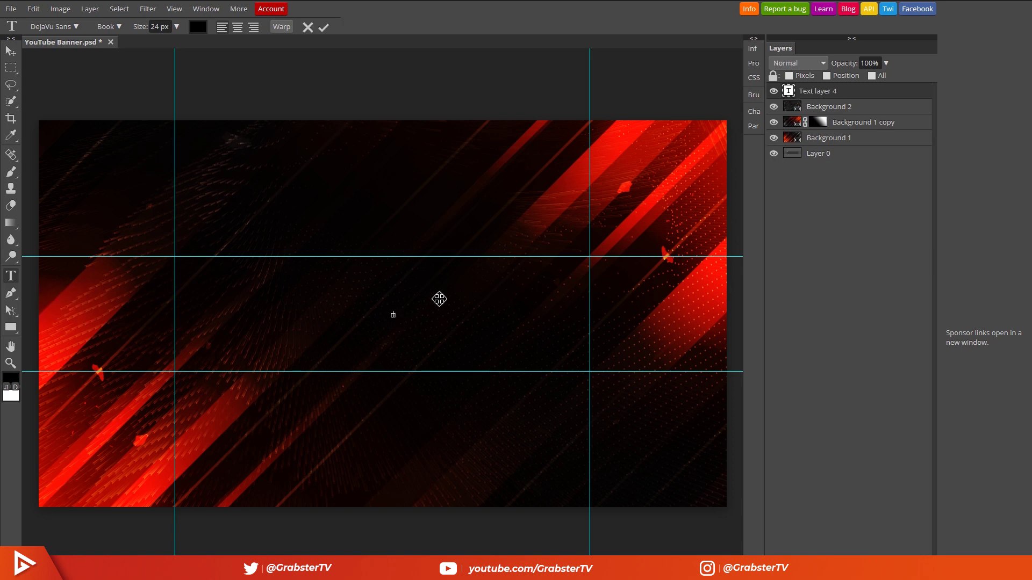
{"action": "type", "text": "Grabster"}
{"action": "key", "text": "ctrl+a"}
{"action": "left_click", "coordinate": [197, 27]}
{"action": "left_click_drag", "start_coordinate": [140, 140], "coordinate": [89, 108]}
{"action": "left_click", "coordinate": [282, 256]}
Step: Centre-align the Grabster text, set it to 153 px, and commit the edit
{"action": "left_click", "coordinate": [240, 28]}
{"action": "left_click", "coordinate": [401, 316]}
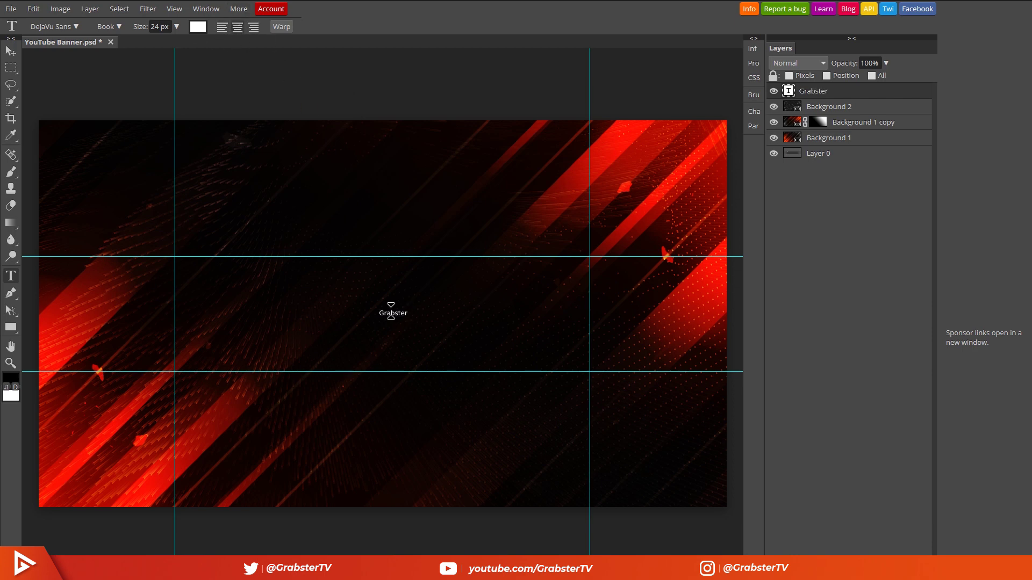
{"action": "left_click_drag", "start_coordinate": [137, 26], "coordinate": [490, 312]}
{"action": "left_click", "coordinate": [486, 311]}
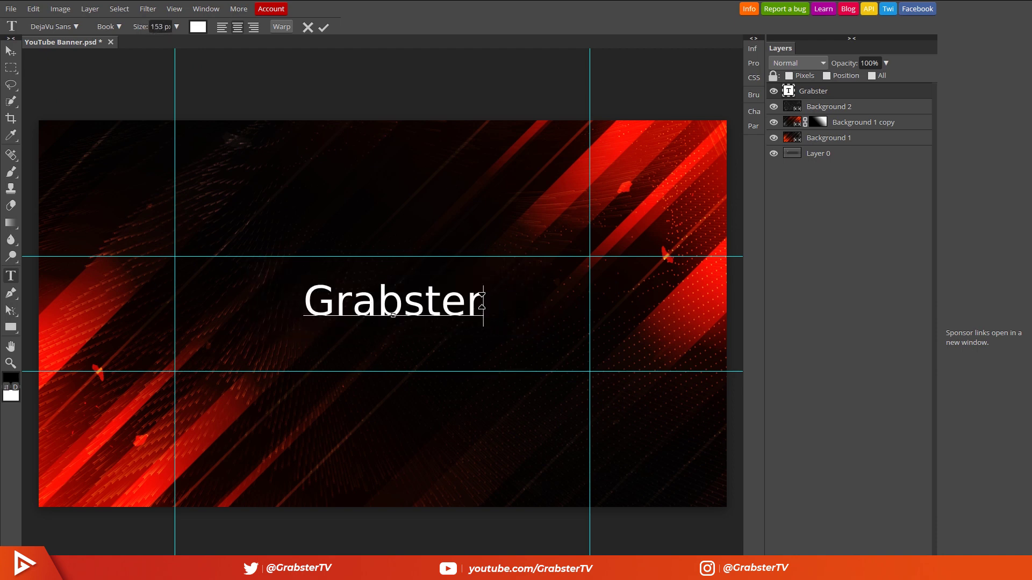
{"action": "left_click", "coordinate": [850, 209]}
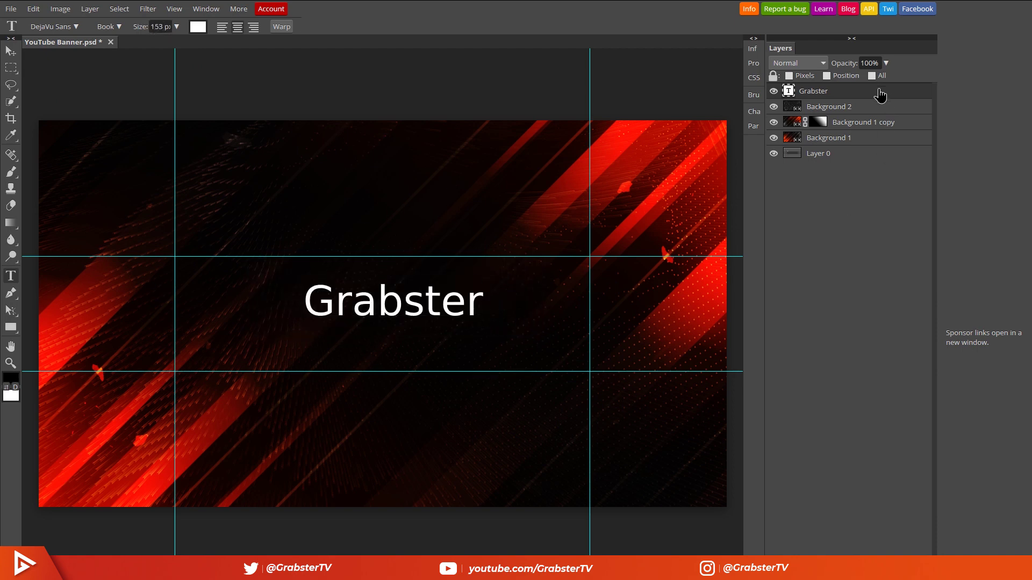
Step: Align the Grabster text to the canvas's horizontal centre using Select All, then deselect
{"action": "left_click", "coordinate": [119, 8]}
{"action": "left_click", "coordinate": [129, 26]}
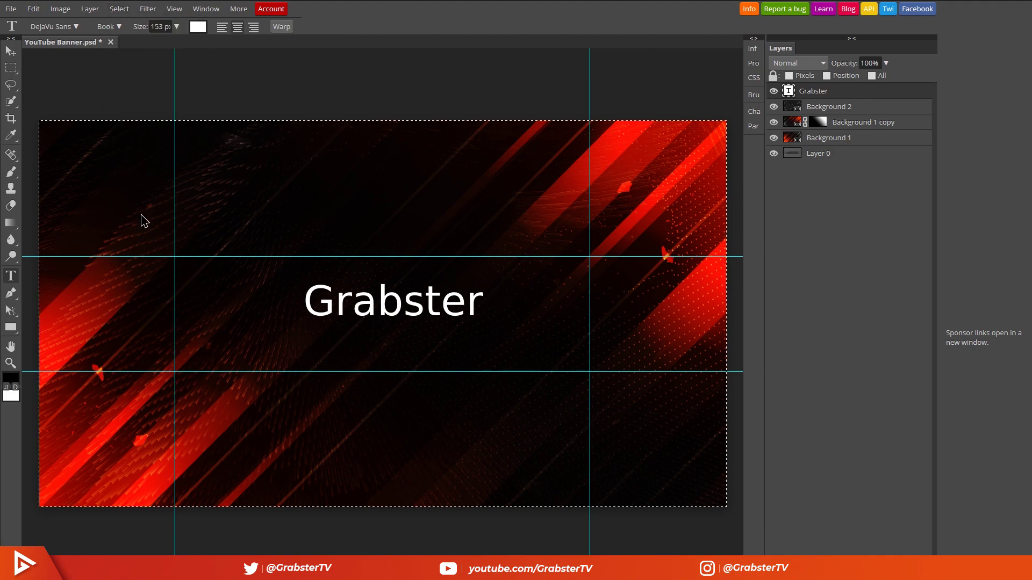
{"action": "left_click", "coordinate": [11, 51]}
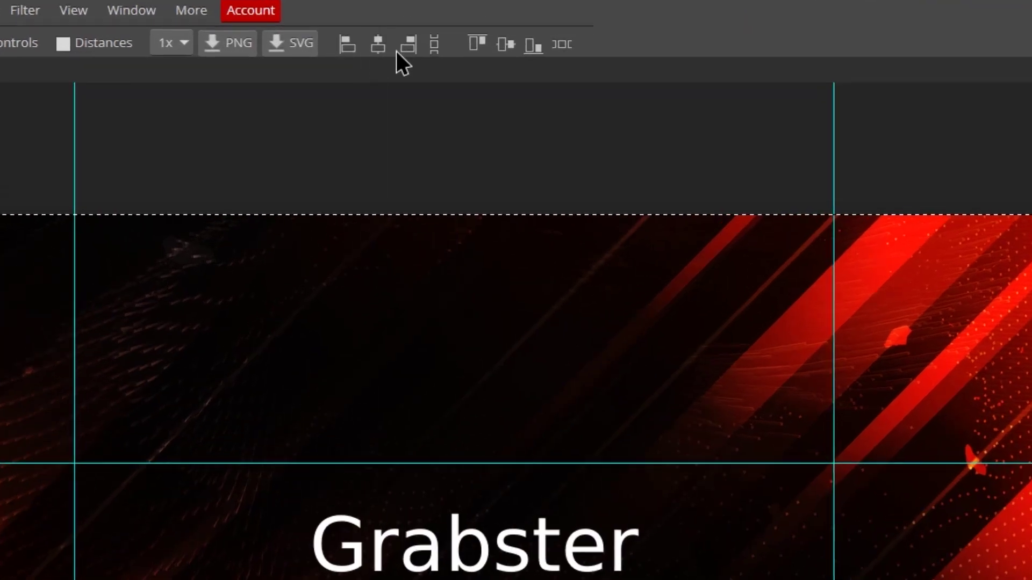
{"action": "left_click", "coordinate": [379, 41]}
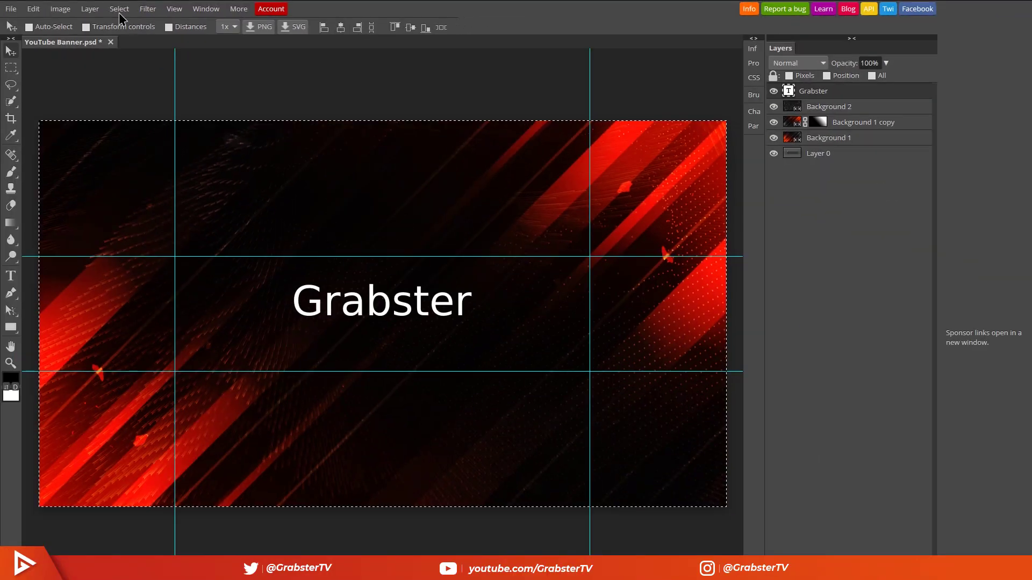
{"action": "left_click", "coordinate": [119, 9]}
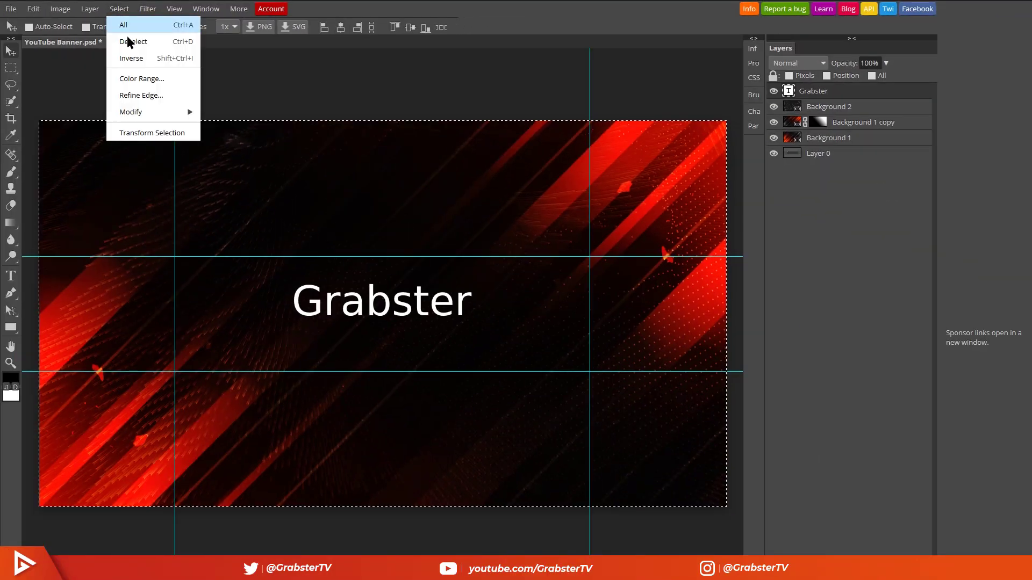
{"action": "left_click", "coordinate": [166, 43]}
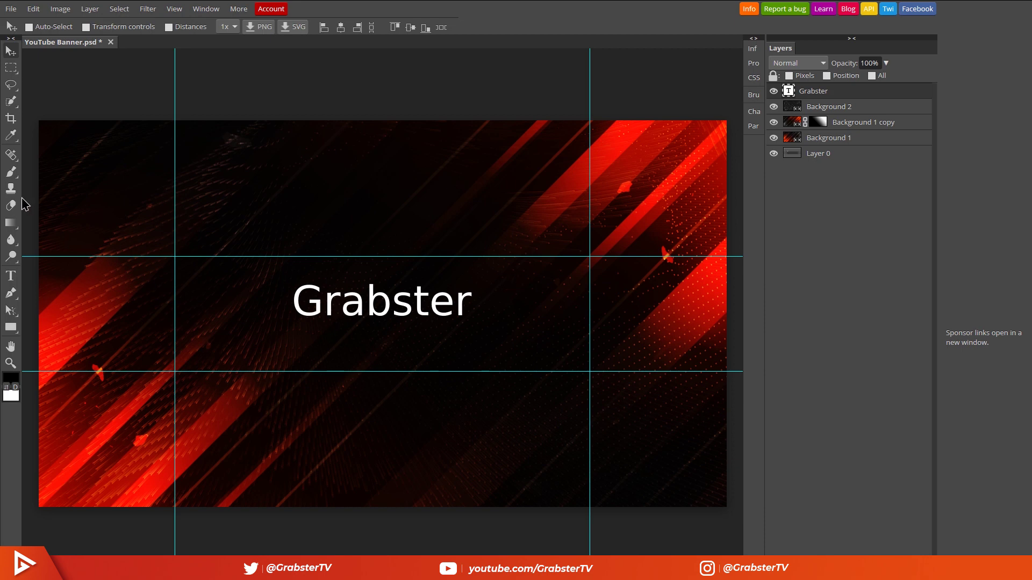
Step: Load Brotherhood.ttf and apply the Brotherhood font to the Grabster title
{"action": "right_click", "coordinate": [10, 257]}
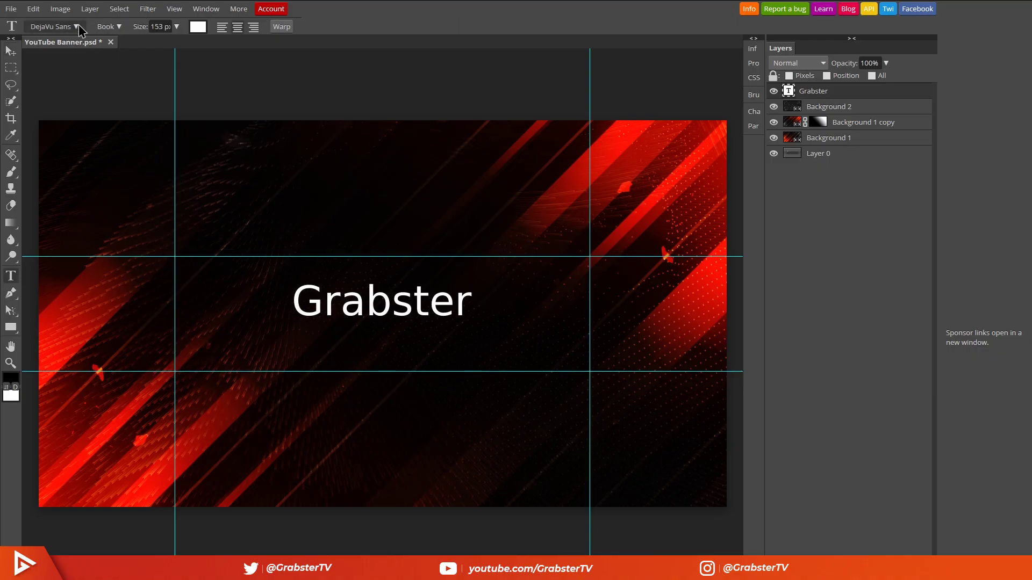
{"action": "left_click", "coordinate": [77, 26]}
{"action": "left_click", "coordinate": [153, 110]}
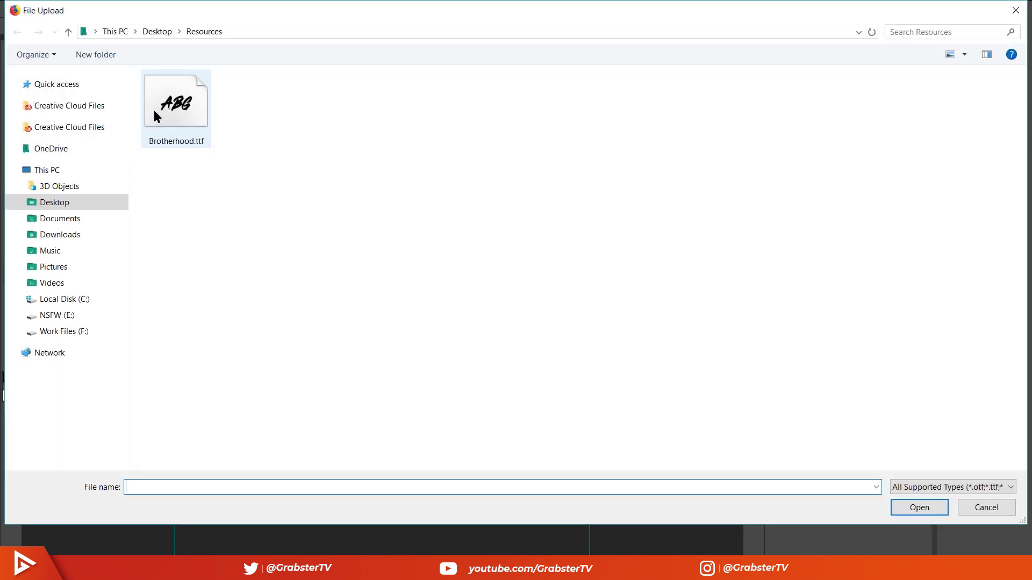
{"action": "left_click", "coordinate": [189, 104]}
{"action": "left_click", "coordinate": [895, 507]}
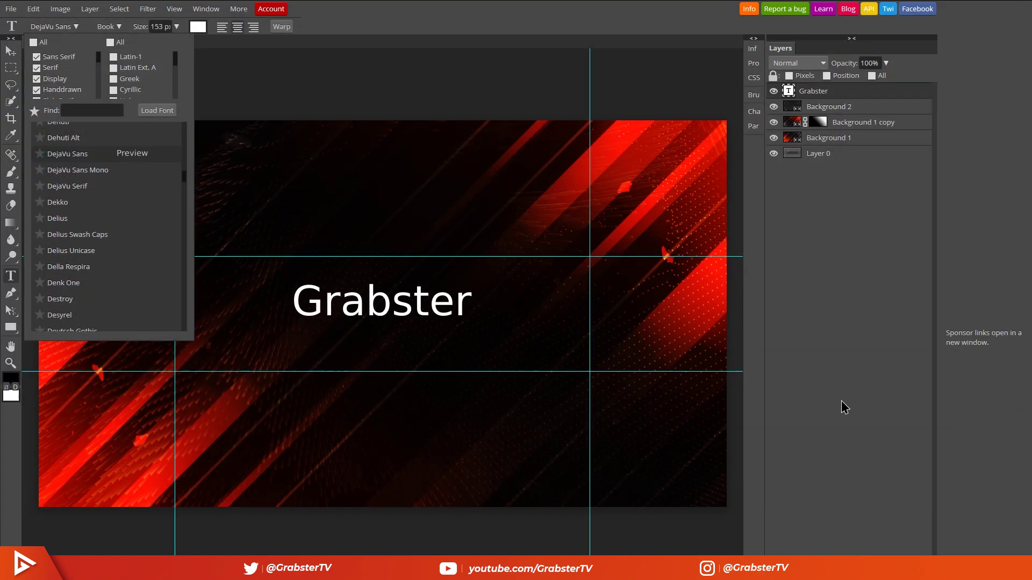
{"action": "type", "text": "broth"}
{"action": "left_click", "coordinate": [81, 132]}
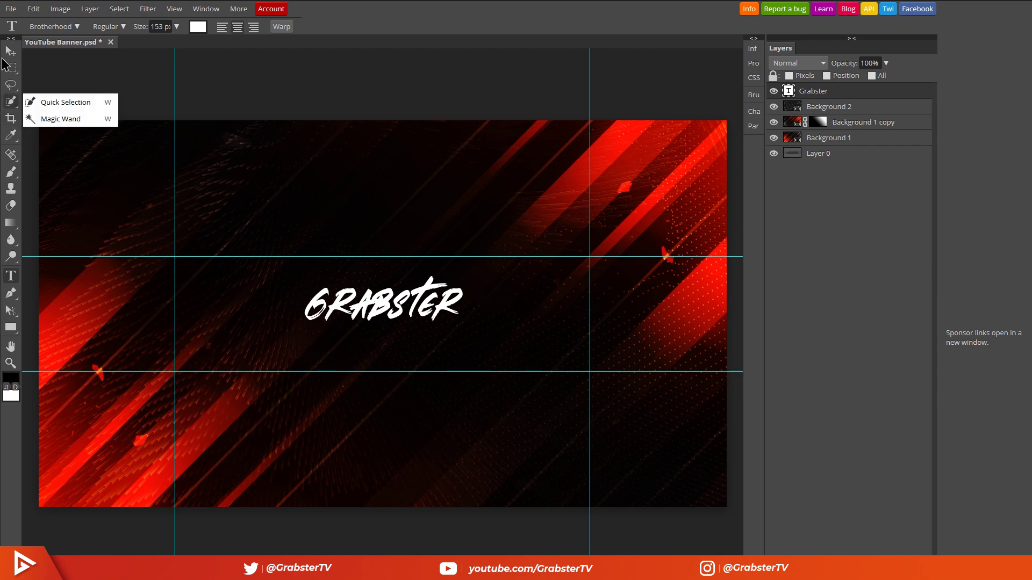
{"action": "left_click", "coordinate": [10, 50]}
{"action": "left_click", "coordinate": [101, 25]}
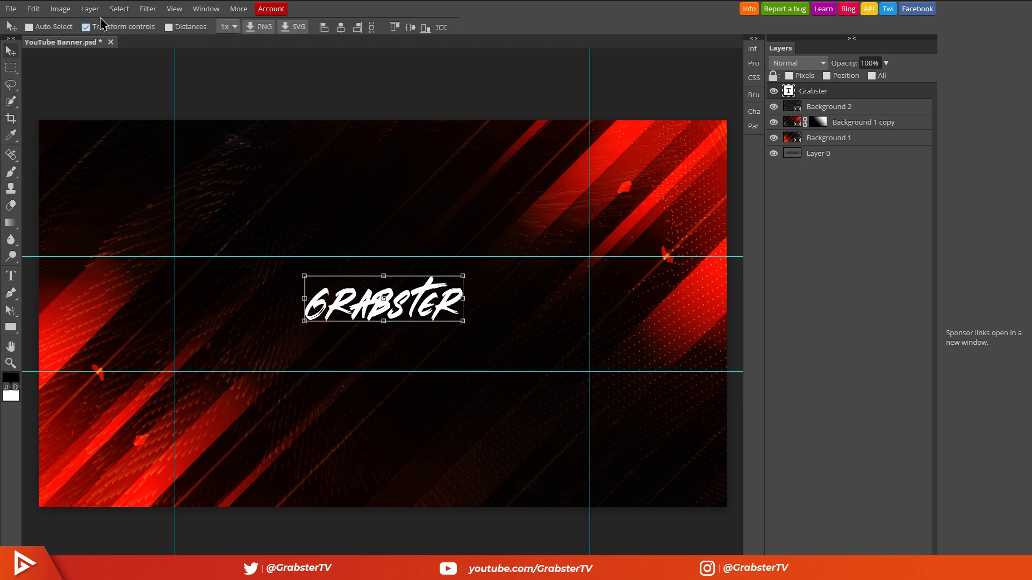
Step: Scale the Grabster title to about 140% and centre it within the safe-area guides
{"action": "left_click", "coordinate": [462, 279]}
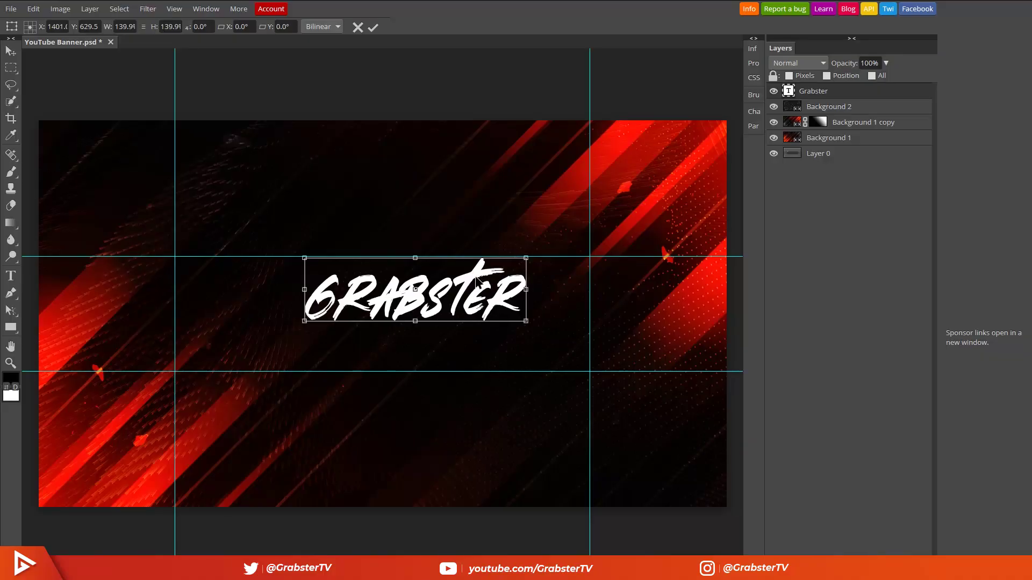
{"action": "left_click_drag", "start_coordinate": [476, 279], "coordinate": [442, 273]}
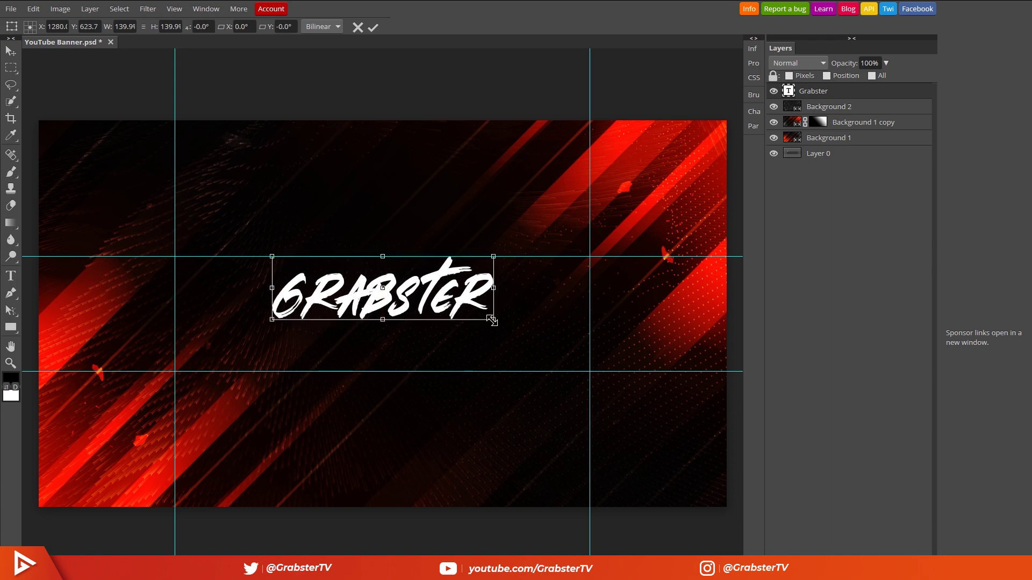
{"action": "mouse_move", "coordinate": [494, 321]}
{"action": "left_mouse_down"}
{"action": "mouse_move", "coordinate": [503, 323]}
{"action": "mouse_move", "coordinate": [493, 318]}
{"action": "left_mouse_up"}
{"action": "left_click_drag", "start_coordinate": [451, 293], "coordinate": [451, 293]}
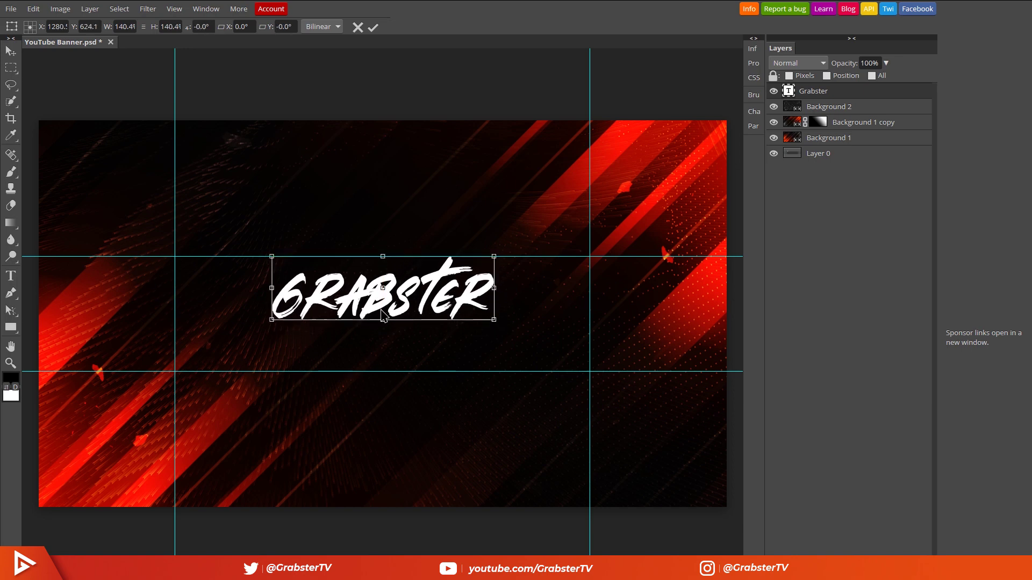
{"action": "left_click", "coordinate": [373, 27]}
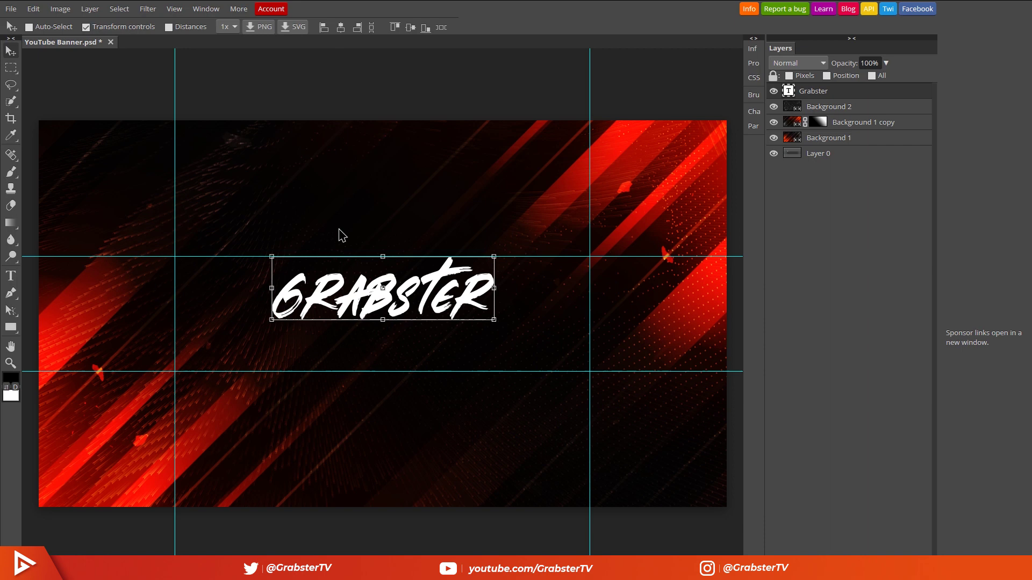
Step: Duplicate the Grabster text layer and drag the copy below the original title
{"action": "left_click", "coordinate": [103, 28]}
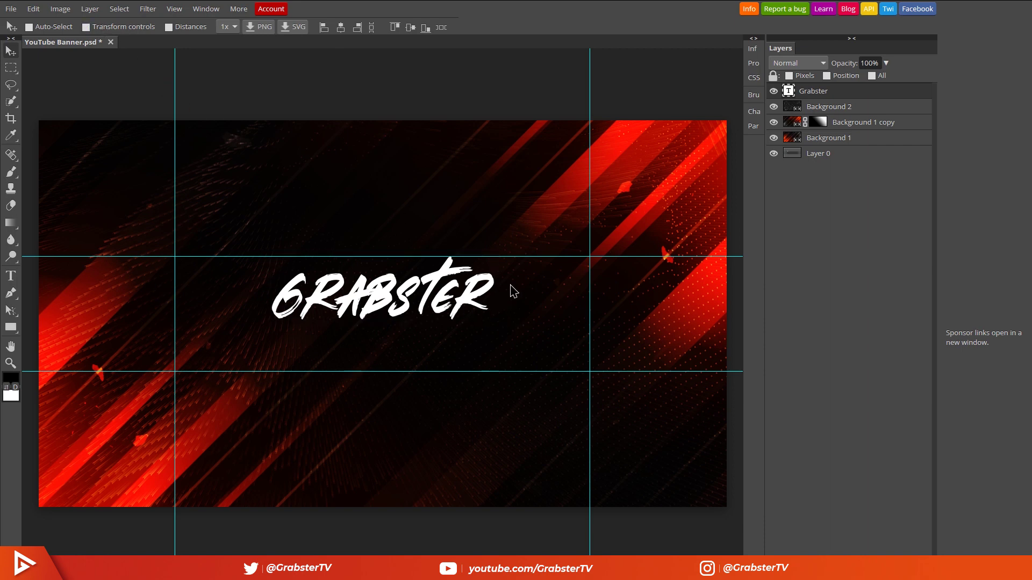
{"action": "right_click", "coordinate": [831, 91]}
{"action": "left_click", "coordinate": [900, 115]}
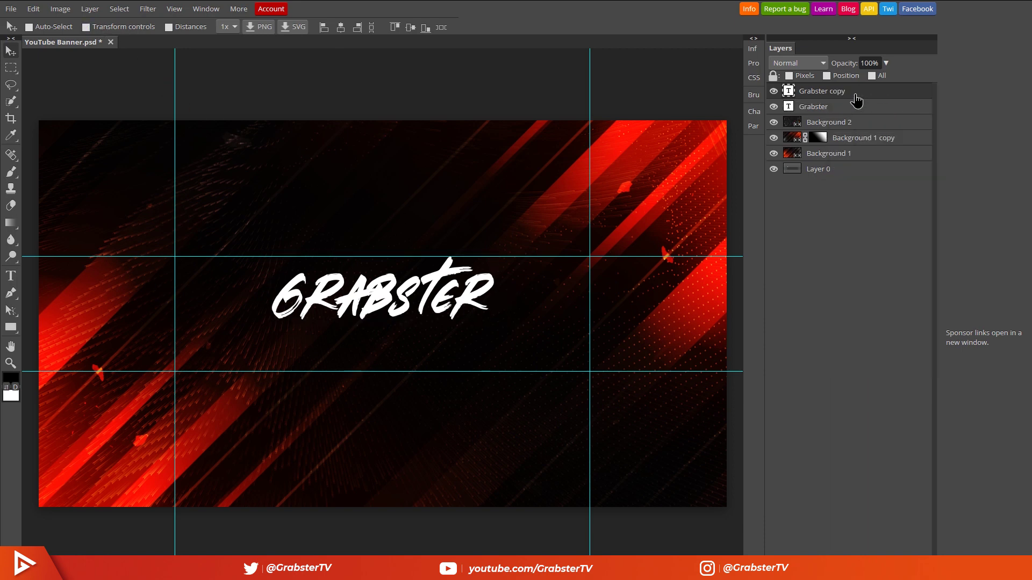
{"action": "left_click", "coordinate": [86, 27]}
{"action": "left_click_drag", "start_coordinate": [378, 280], "coordinate": [378, 332]}
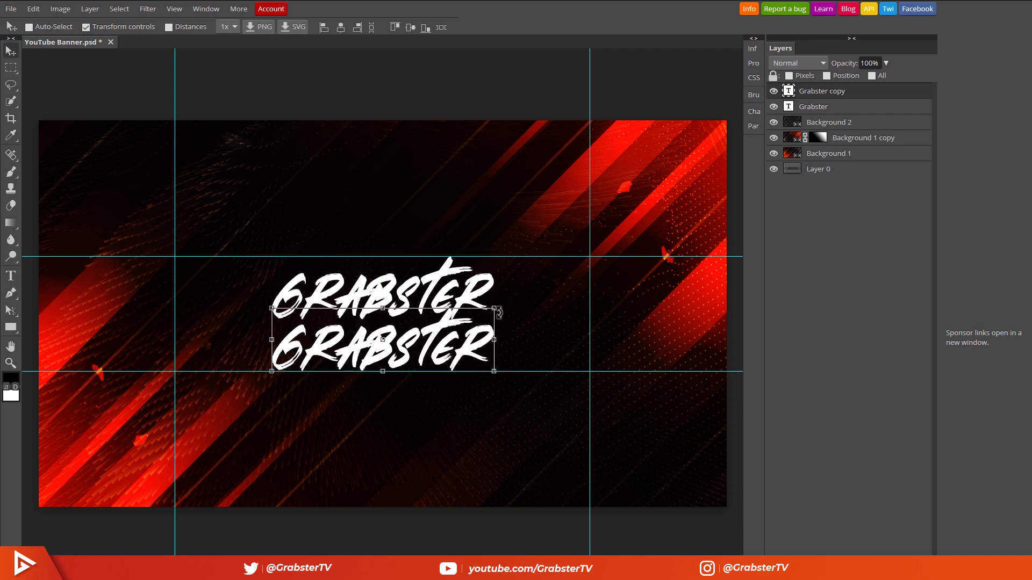
Step: Retype the copied line as 'TECH - DESIGN - HowTo' and set its size to 63 px
{"action": "right_click", "coordinate": [11, 276]}
{"action": "left_click", "coordinate": [38, 253]}
{"action": "double_click", "coordinate": [408, 347]}
{"action": "type", "text": "YOUR CHANNEL NIC"}
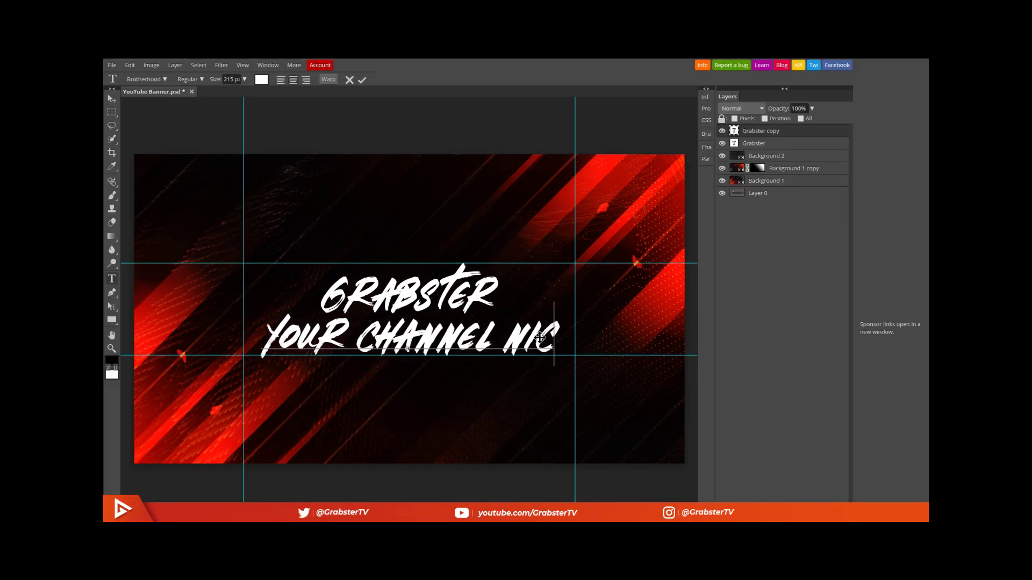
{"action": "type", "text": "HE"}
{"action": "key", "text": "ctrl+a"}
{"action": "type", "text": "TECH - DESIGN -"}
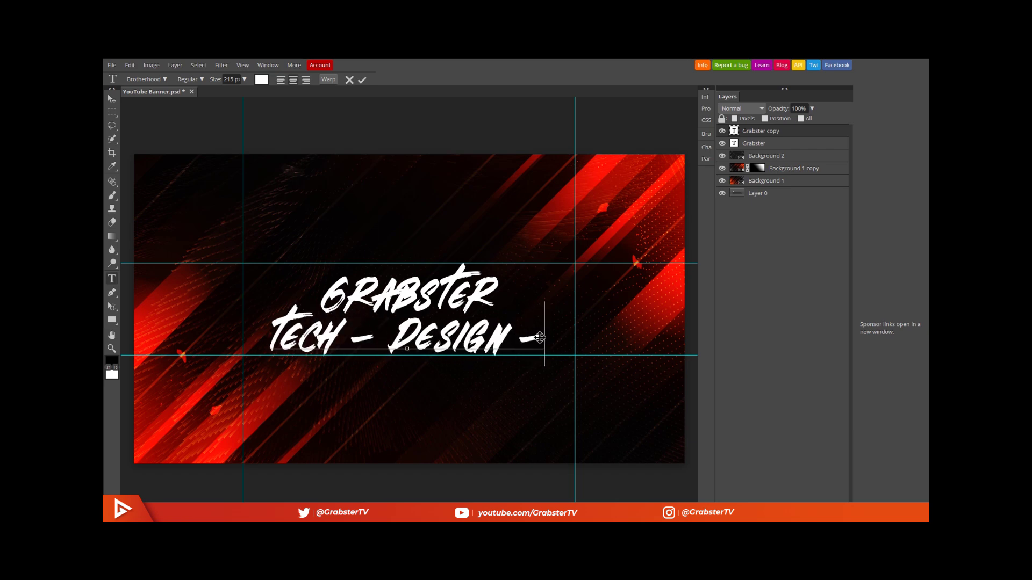
{"action": "type", "text": " HowTo"}
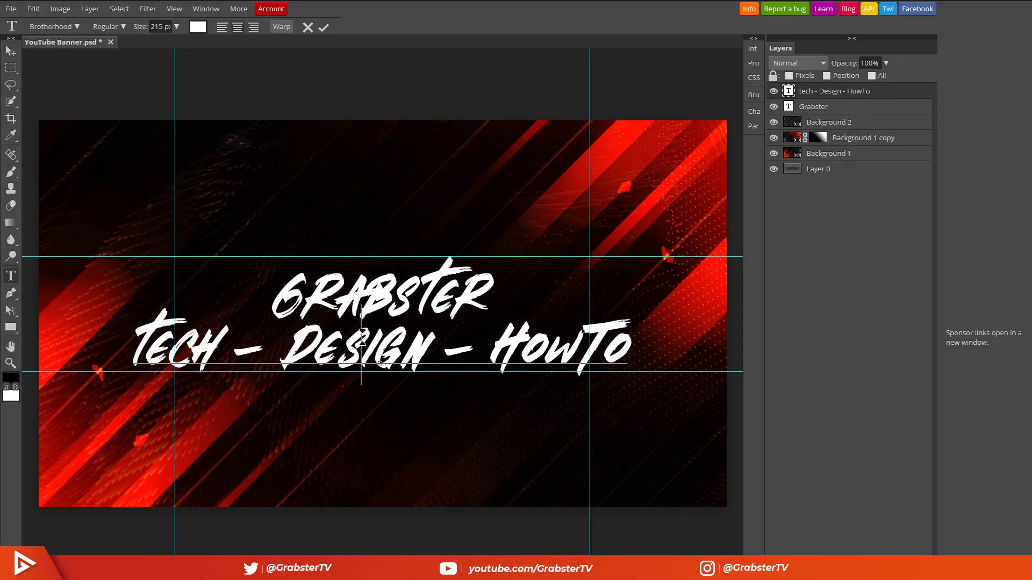
{"action": "key", "text": "ctrl+a"}
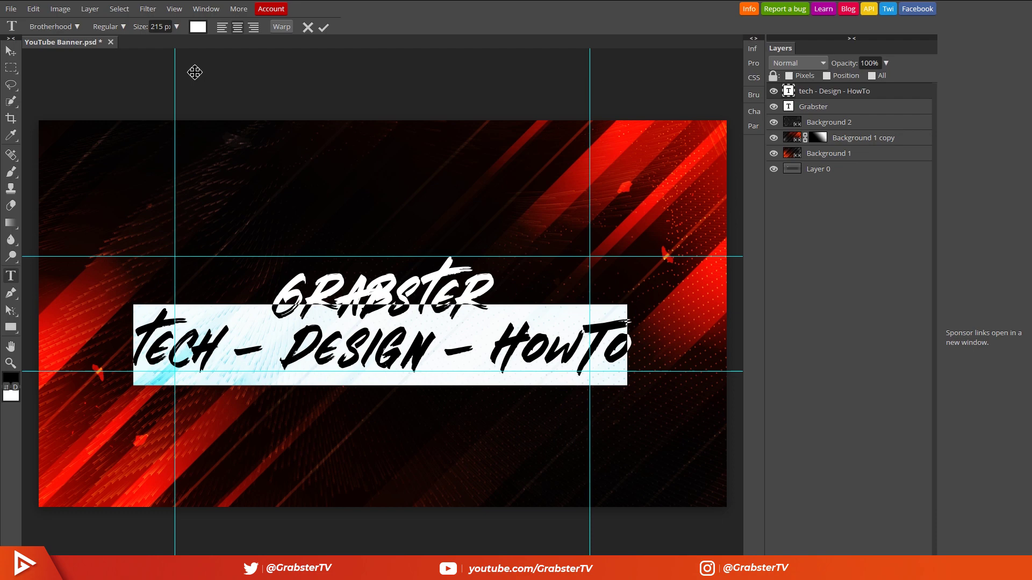
{"action": "left_click", "coordinate": [160, 26]}
{"action": "type", "text": "63"}
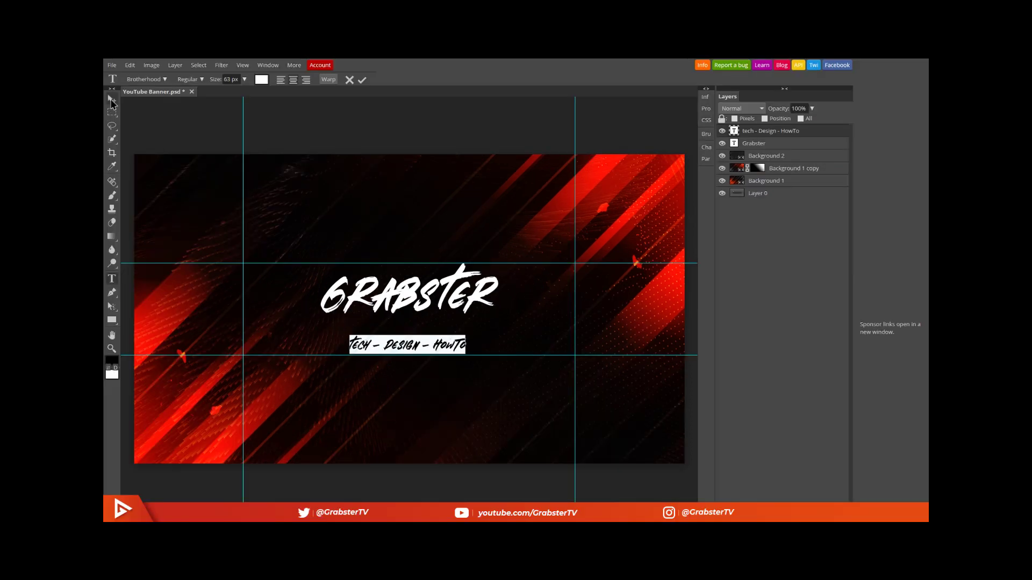
Step: Position the tagline just below the title and nudge the Grabster title down slightly
{"action": "left_click", "coordinate": [111, 100]}
{"action": "left_click_drag", "start_coordinate": [433, 349], "coordinate": [433, 340]}
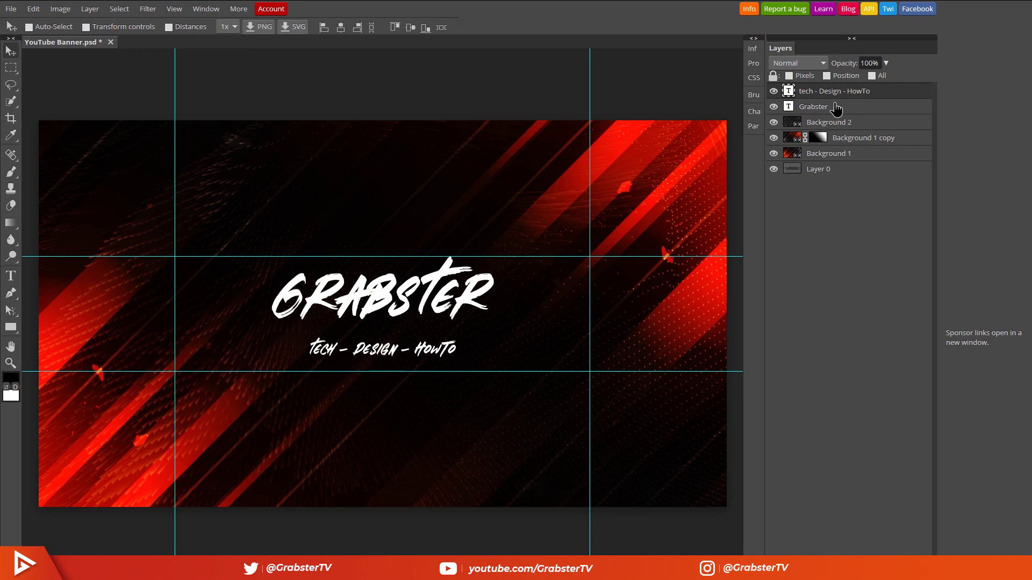
{"action": "left_click", "coordinate": [836, 109]}
{"action": "key", "text": "shift+Down"}
{"action": "key", "text": "shift+Down"}
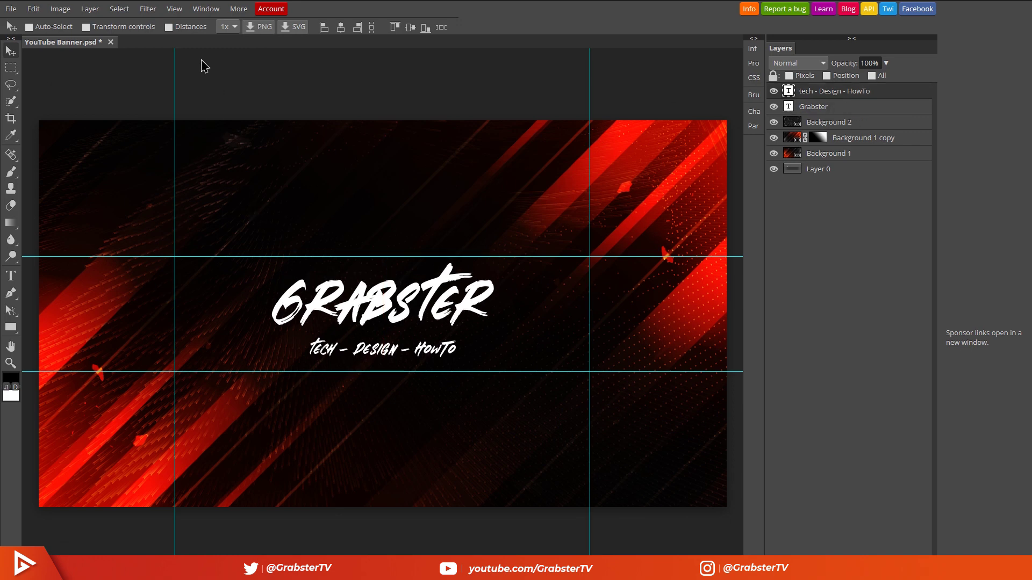
{"action": "key", "text": "t"}
{"action": "scroll", "coordinate": [105, 27], "scroll_direction": "up", "scroll_amount": 2}
{"action": "key", "text": "v"}
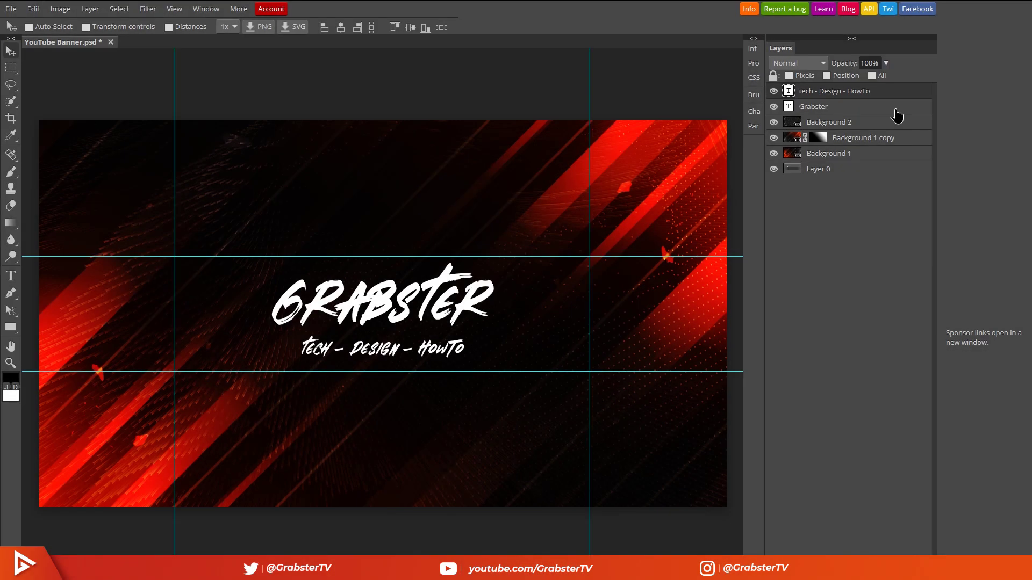
Step: Add a white Overlay Inner Shadow to Grabster: 50% opacity, distance 0, spread 6
{"action": "left_click", "coordinate": [873, 110]}
{"action": "double_click", "coordinate": [872, 113]}
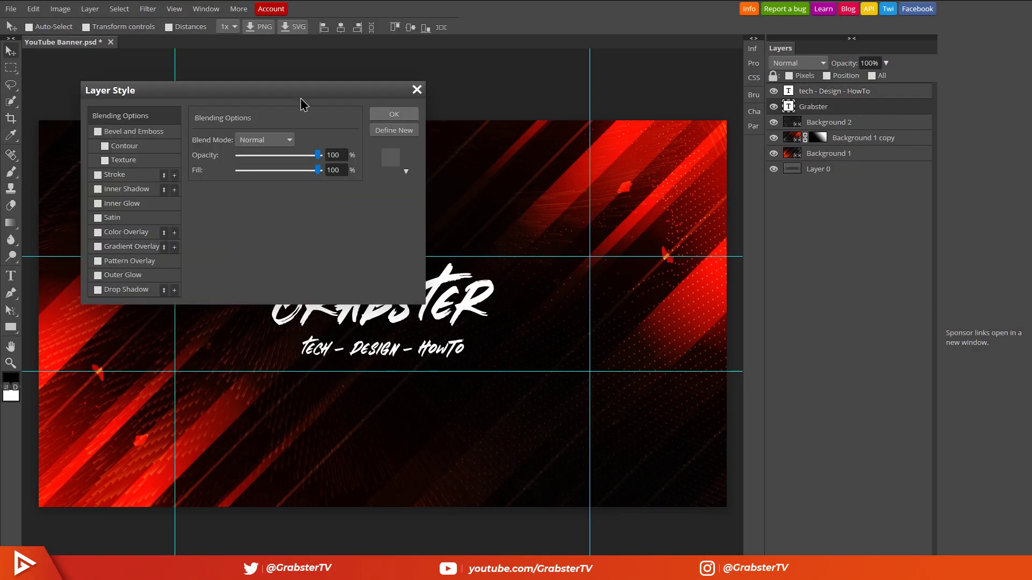
{"action": "left_click_drag", "start_coordinate": [261, 94], "coordinate": [548, 88]}
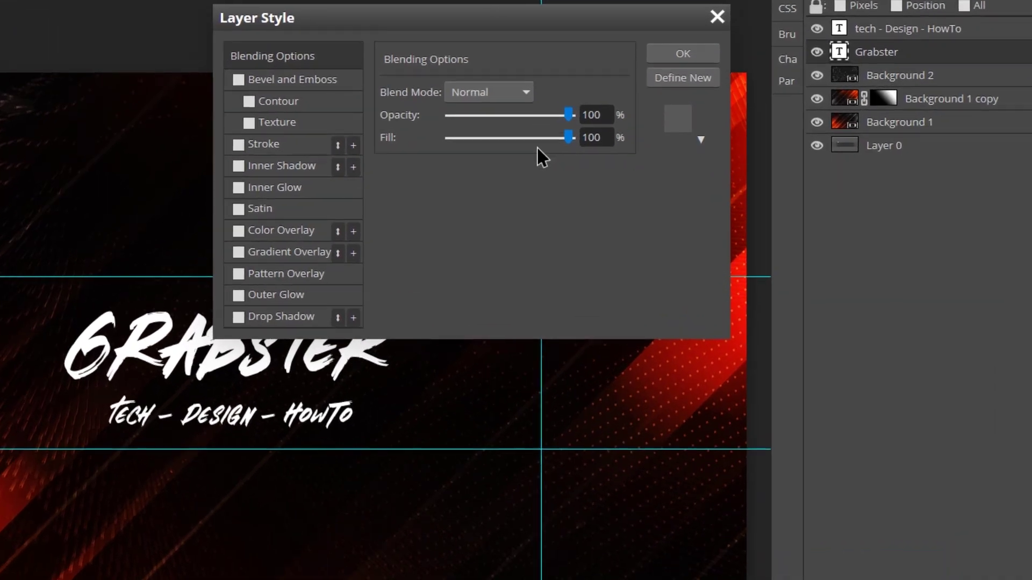
{"action": "left_click", "coordinate": [265, 166]}
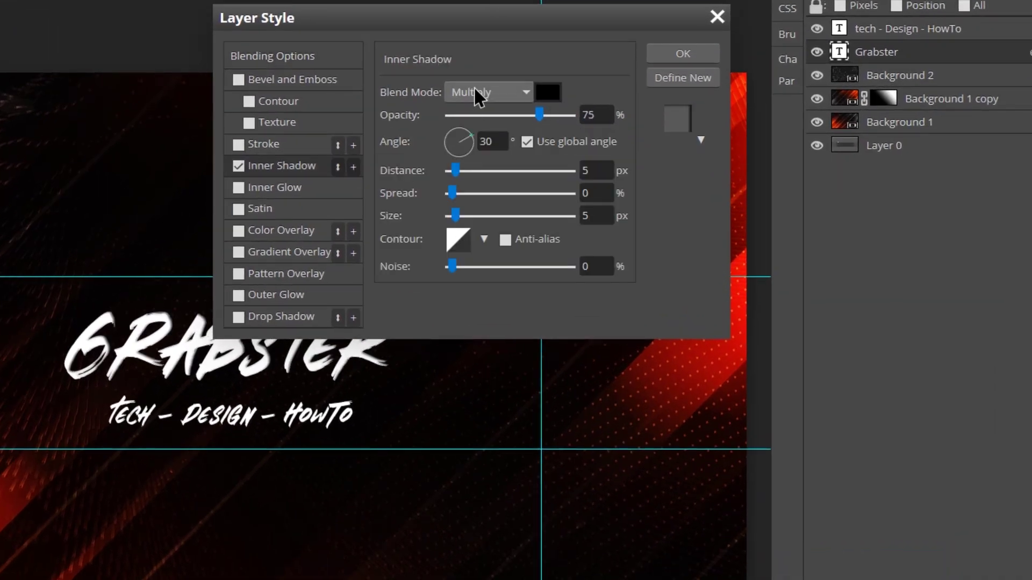
{"action": "left_click", "coordinate": [478, 92]}
{"action": "left_click", "coordinate": [475, 372]}
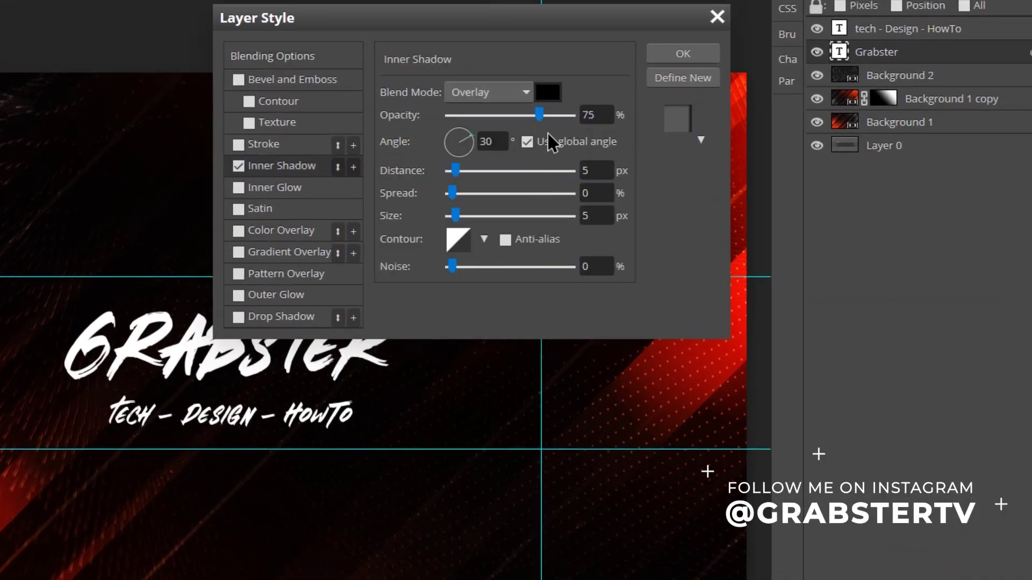
{"action": "left_click", "coordinate": [552, 90]}
{"action": "left_click", "coordinate": [53, 49]}
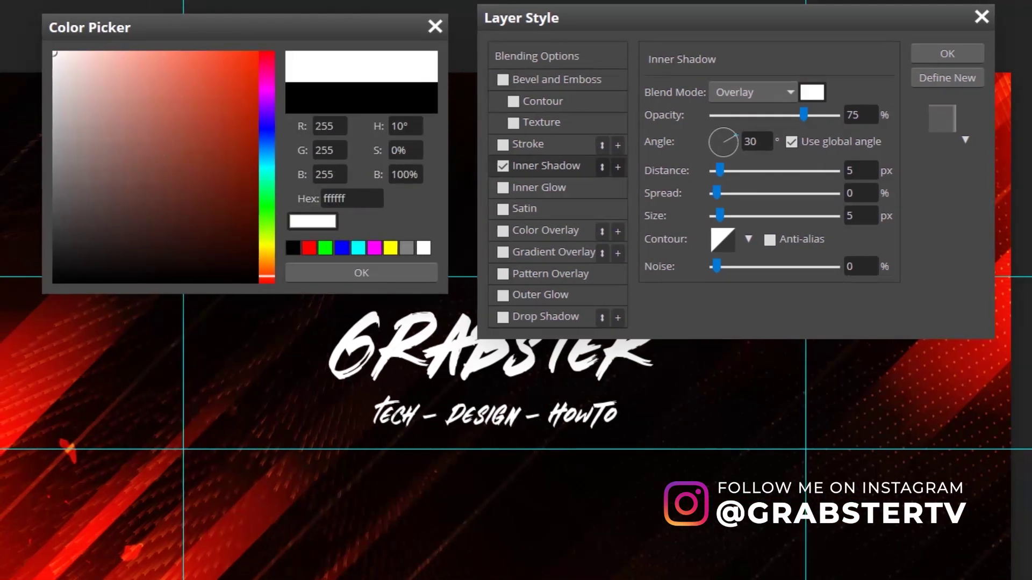
{"action": "left_click", "coordinate": [92, 273]}
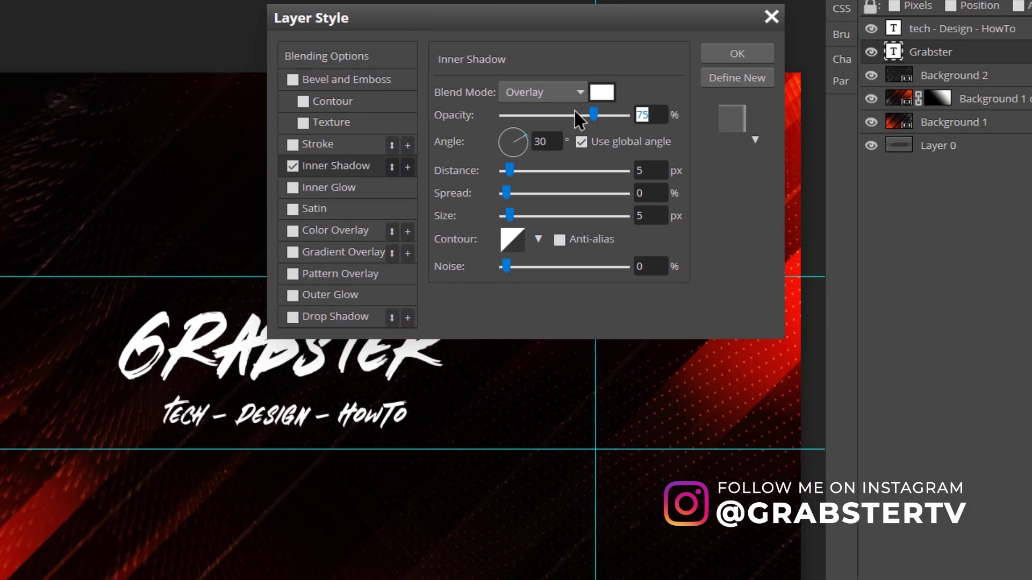
{"action": "left_click_drag", "start_coordinate": [803, 115], "coordinate": [775, 113]}
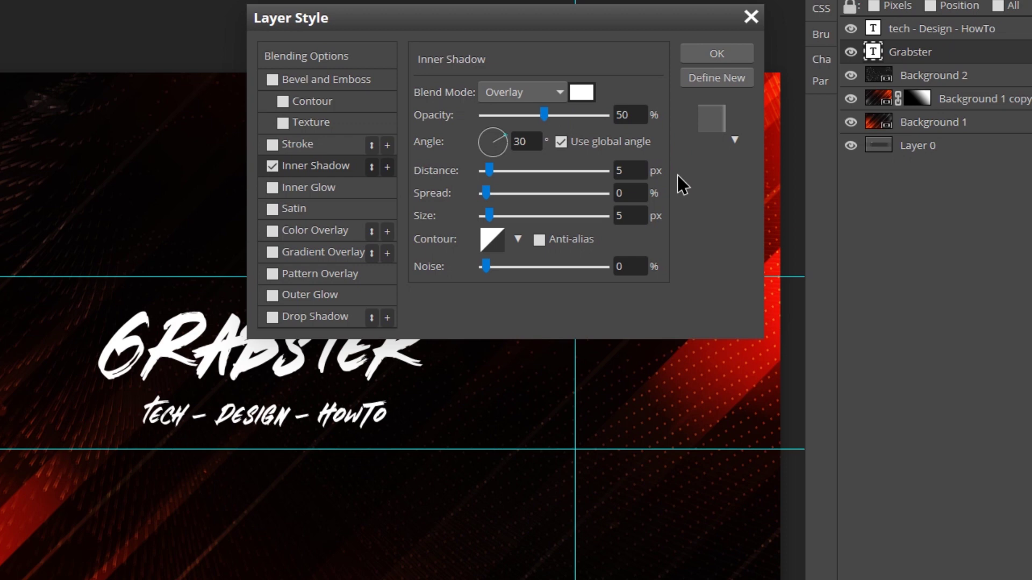
{"action": "double_click", "coordinate": [622, 171]}
{"action": "type", "text": "0"}
{"action": "left_click_drag", "start_coordinate": [640, 194], "coordinate": [565, 217]}
{"action": "double_click", "coordinate": [622, 215]}
Step: Add a white Overlay Inner Glow at 100% opacity, Softer, Edge source, size 11 px
{"action": "left_click", "coordinate": [302, 190]}
{"action": "left_click_drag", "start_coordinate": [387, 35], "coordinate": [578, 55]}
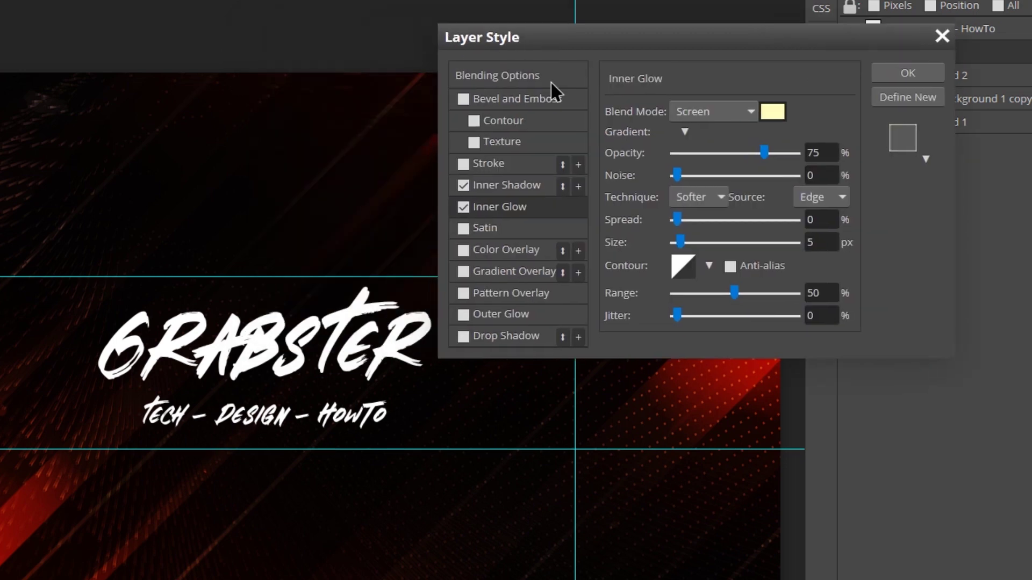
{"action": "left_click", "coordinate": [722, 111]}
{"action": "left_click", "coordinate": [699, 394]}
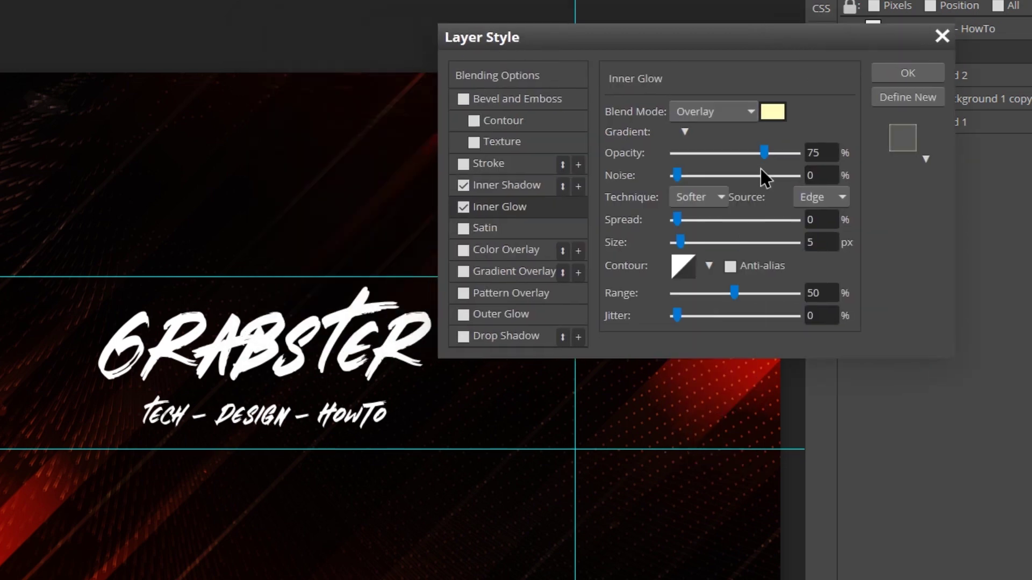
{"action": "left_click", "coordinate": [774, 115]}
{"action": "left_click", "coordinate": [70, 241]}
{"action": "left_click", "coordinate": [163, 287]}
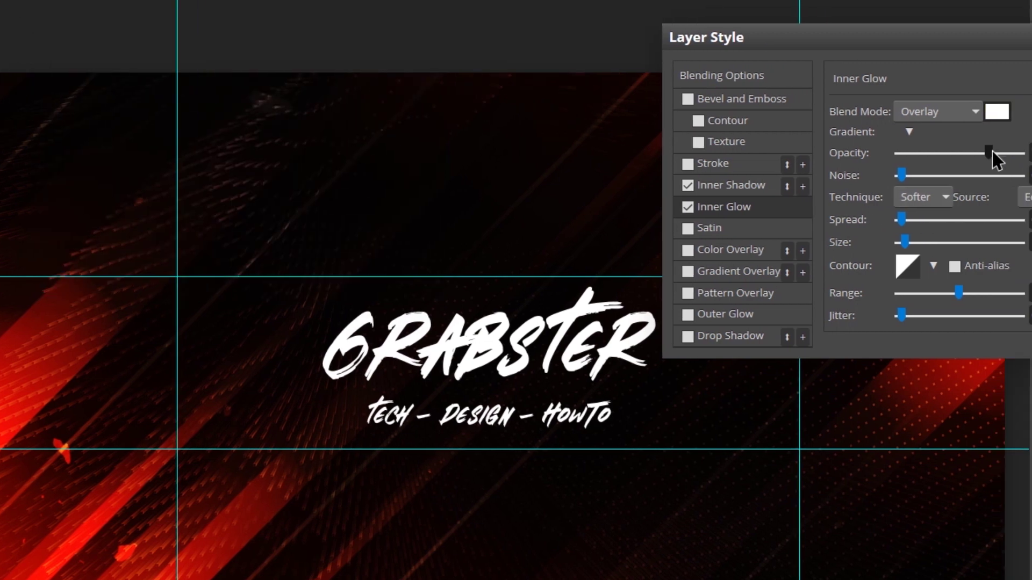
{"action": "left_click_drag", "start_coordinate": [993, 153], "coordinate": [1018, 153]}
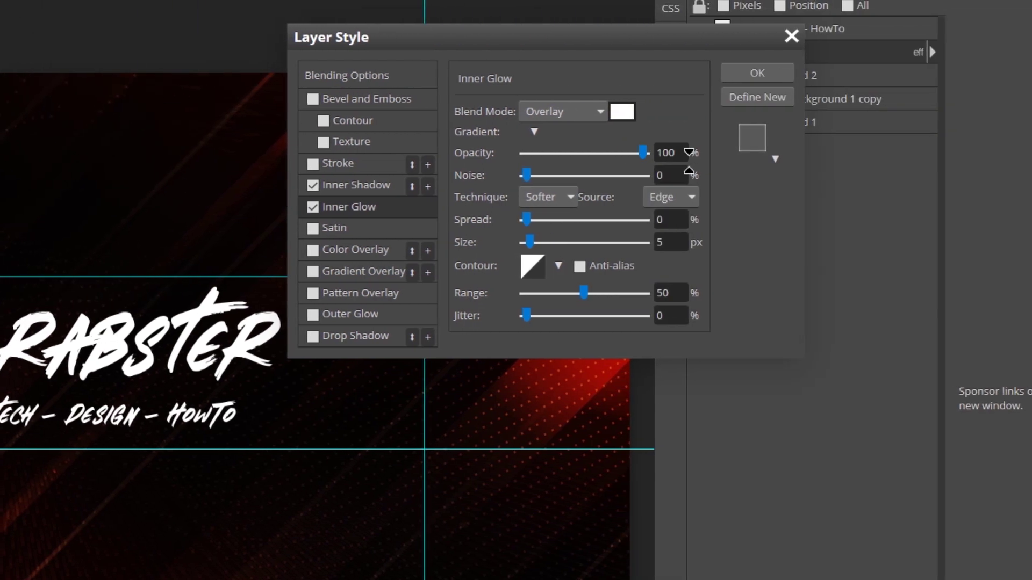
{"action": "left_click", "coordinate": [545, 198]}
{"action": "left_click", "coordinate": [544, 215]}
{"action": "left_click", "coordinate": [683, 197]}
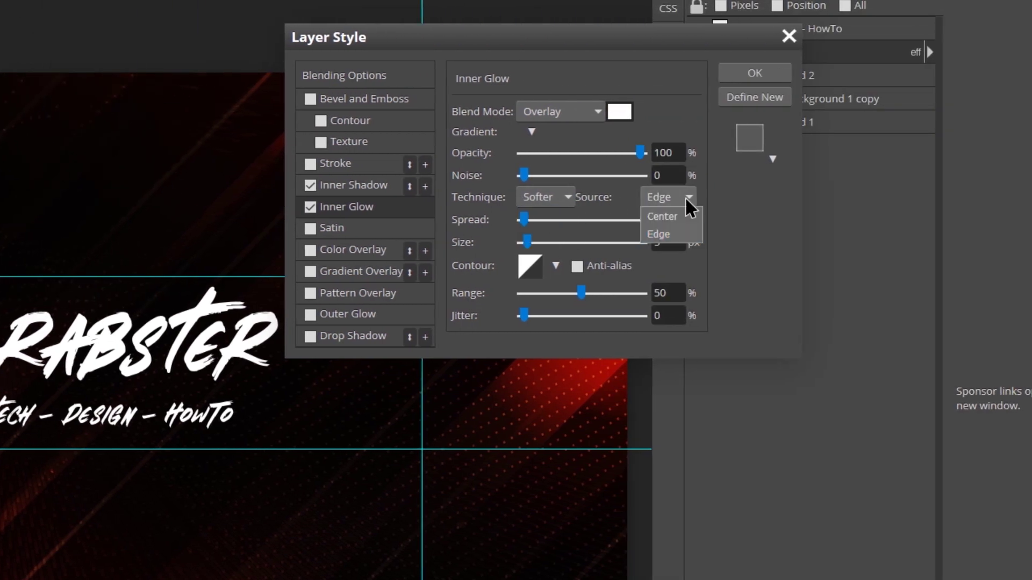
{"action": "left_click", "coordinate": [682, 237]}
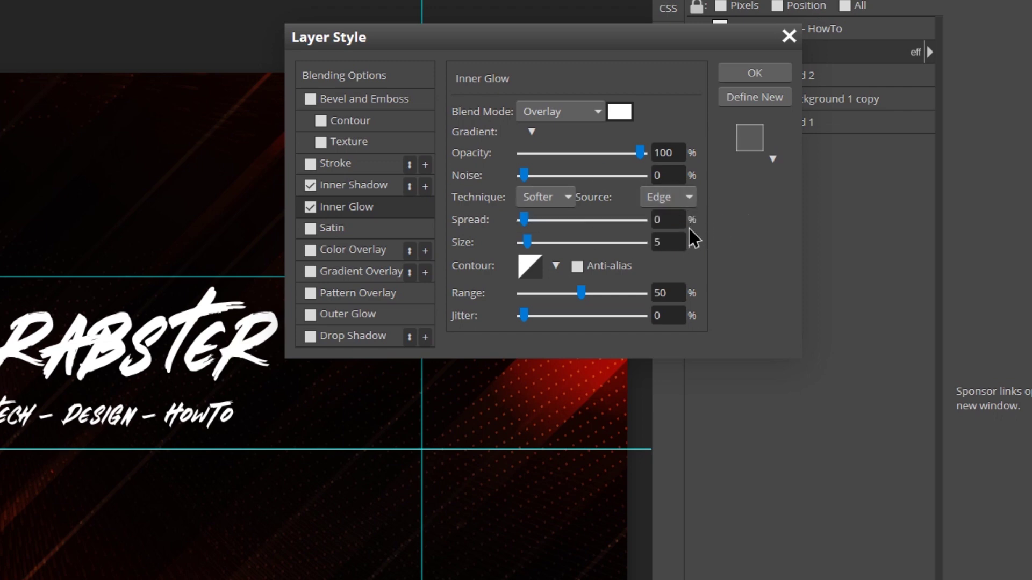
{"action": "left_click", "coordinate": [668, 242]}
{"action": "type", "text": "11"}
{"action": "left_click", "coordinate": [672, 295]}
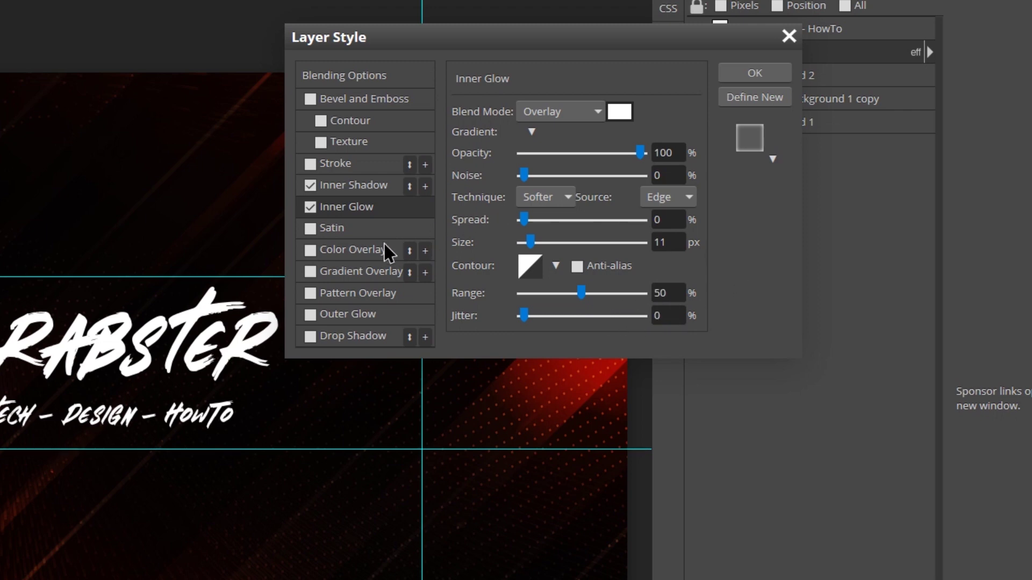
Step: Add a white Color Overlay in Overlay blend mode
{"action": "left_click", "coordinate": [370, 257]}
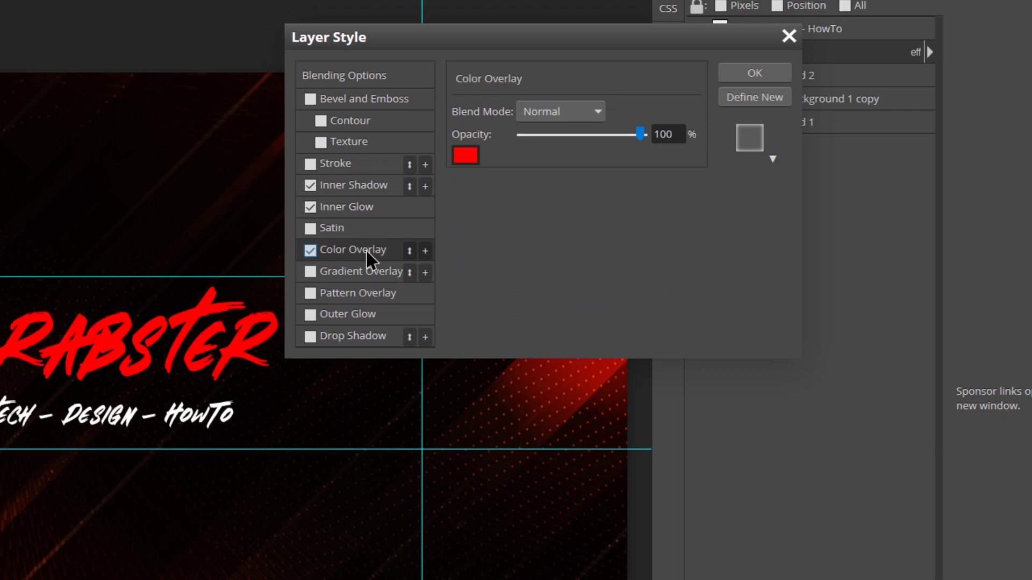
{"action": "left_click", "coordinate": [557, 112]}
{"action": "left_click", "coordinate": [539, 398]}
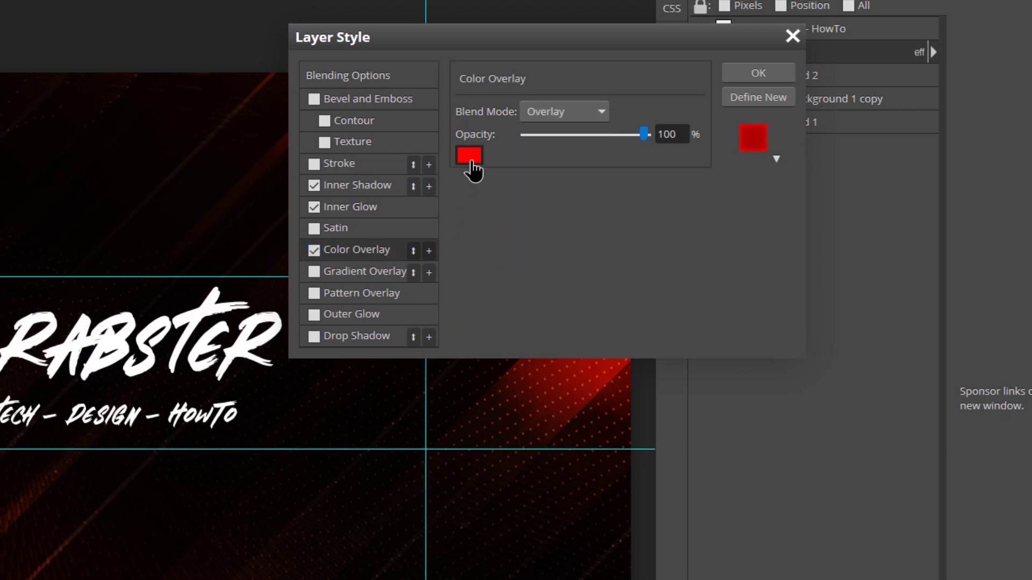
{"action": "left_click", "coordinate": [465, 155]}
{"action": "left_click", "coordinate": [118, 49]}
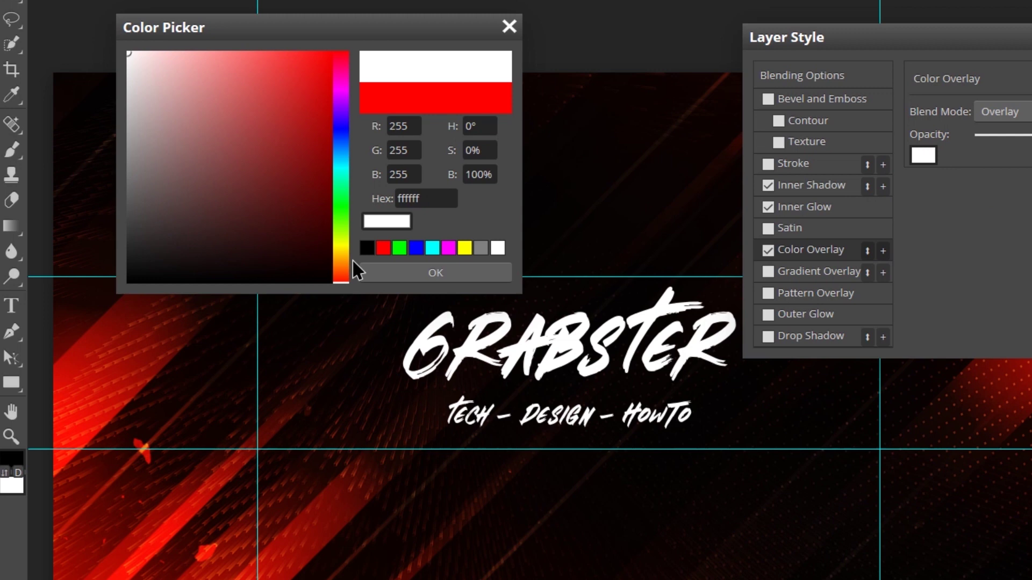
{"action": "left_click", "coordinate": [412, 273]}
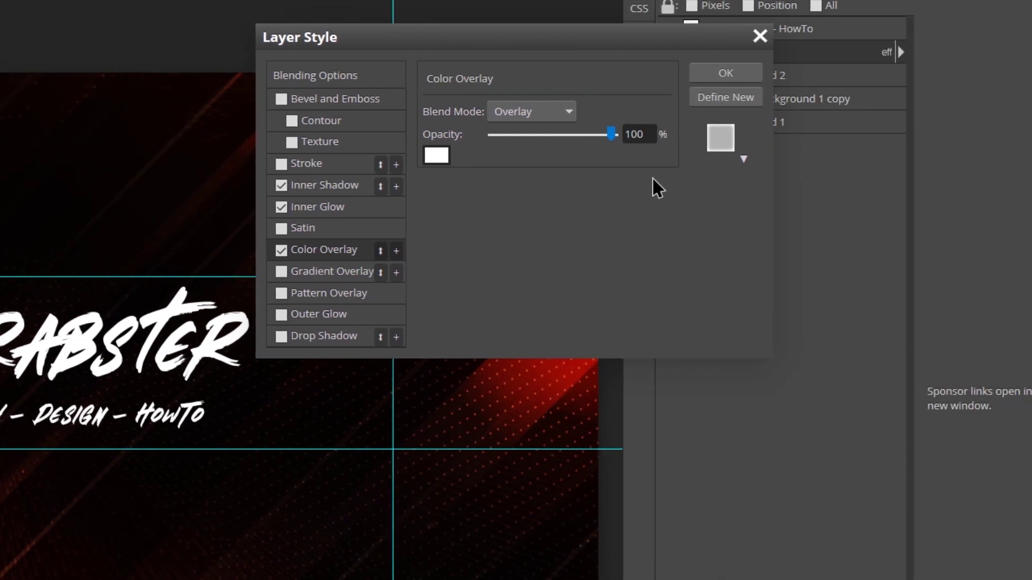
Step: Enable a Linear Gradient Overlay and set its left stop to bright red ee2b2b
{"action": "left_click", "coordinate": [334, 273]}
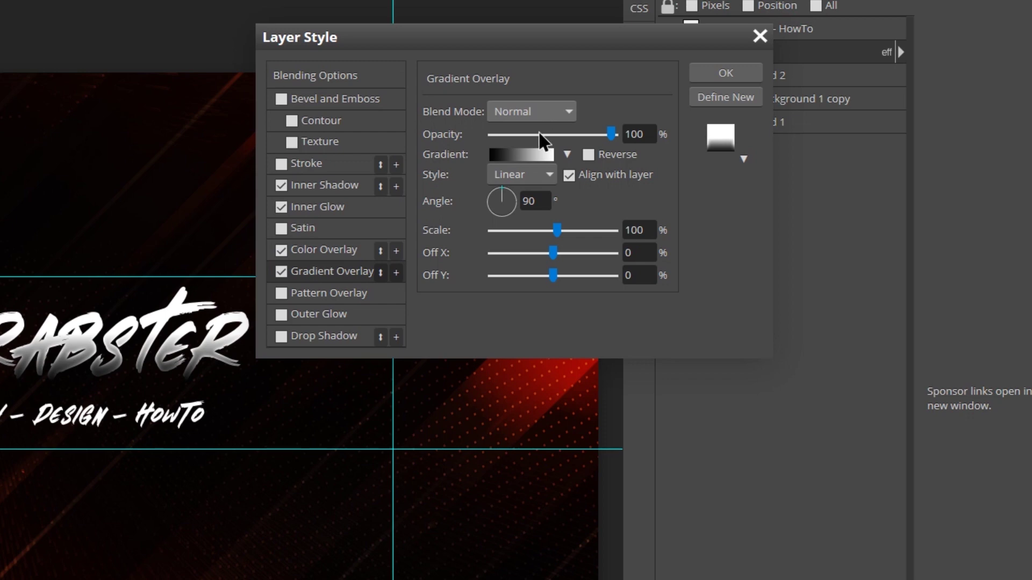
{"action": "left_click", "coordinate": [545, 175]}
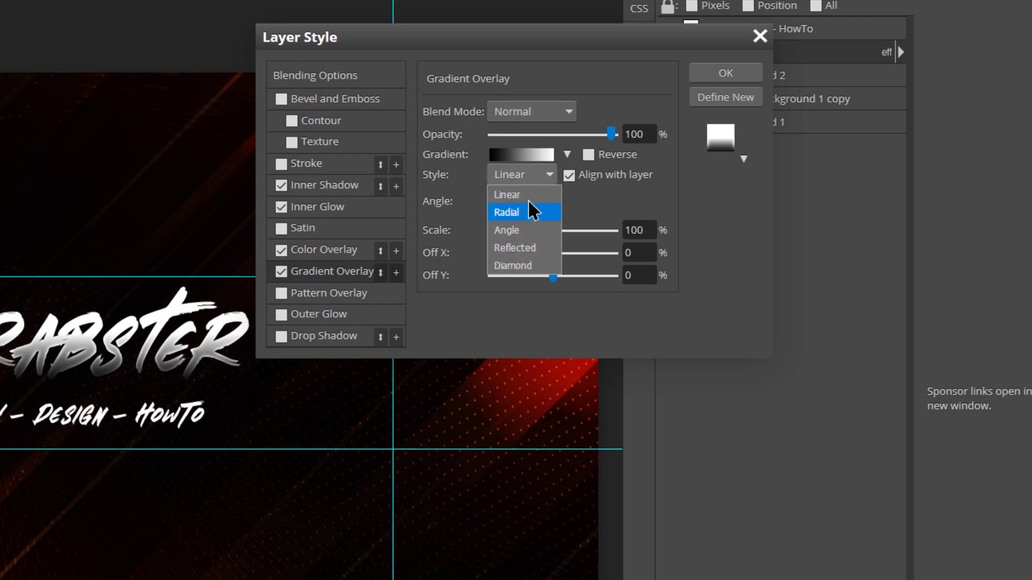
{"action": "left_click", "coordinate": [529, 194]}
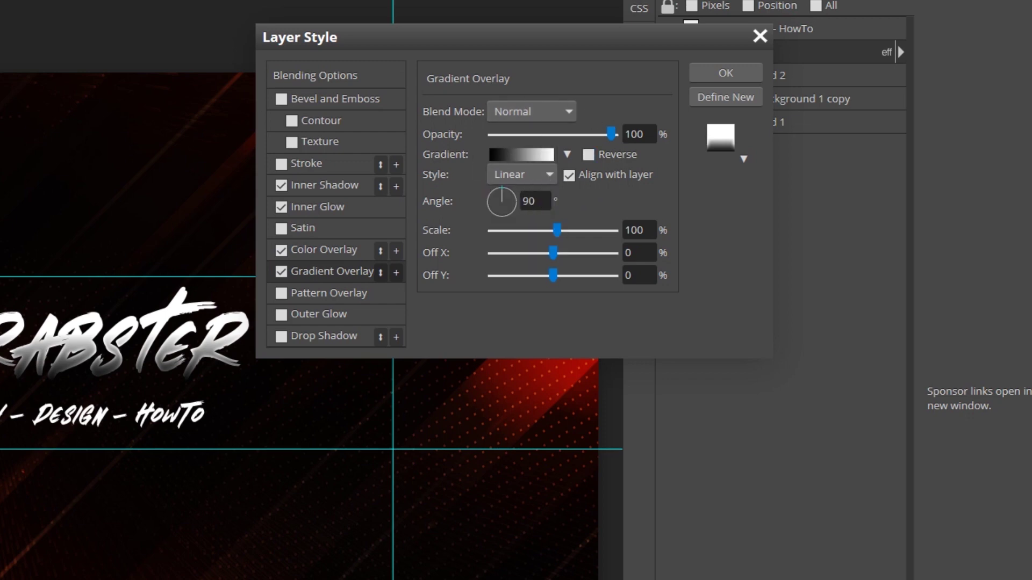
{"action": "left_click", "coordinate": [521, 154]}
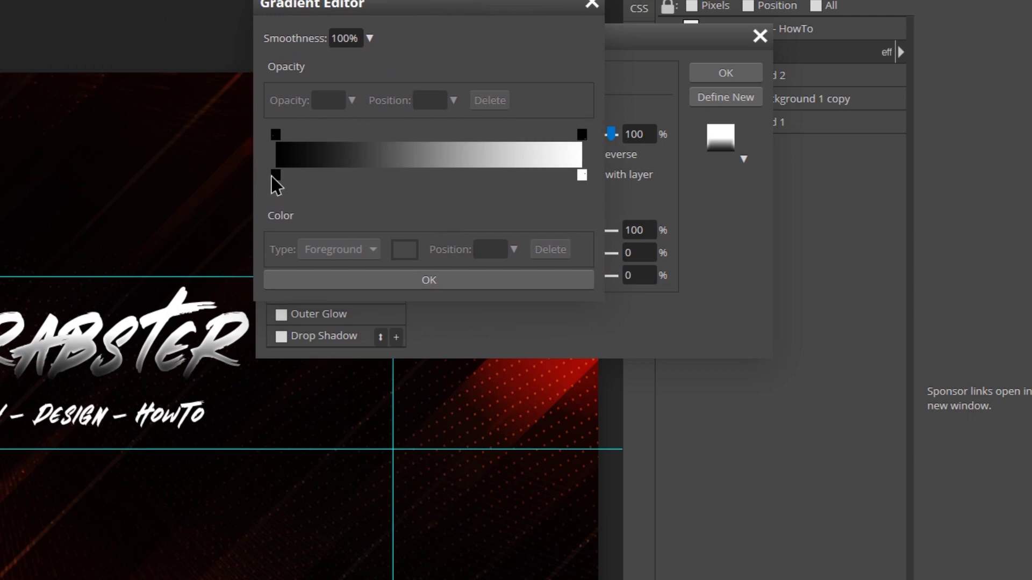
{"action": "double_click", "coordinate": [271, 178]}
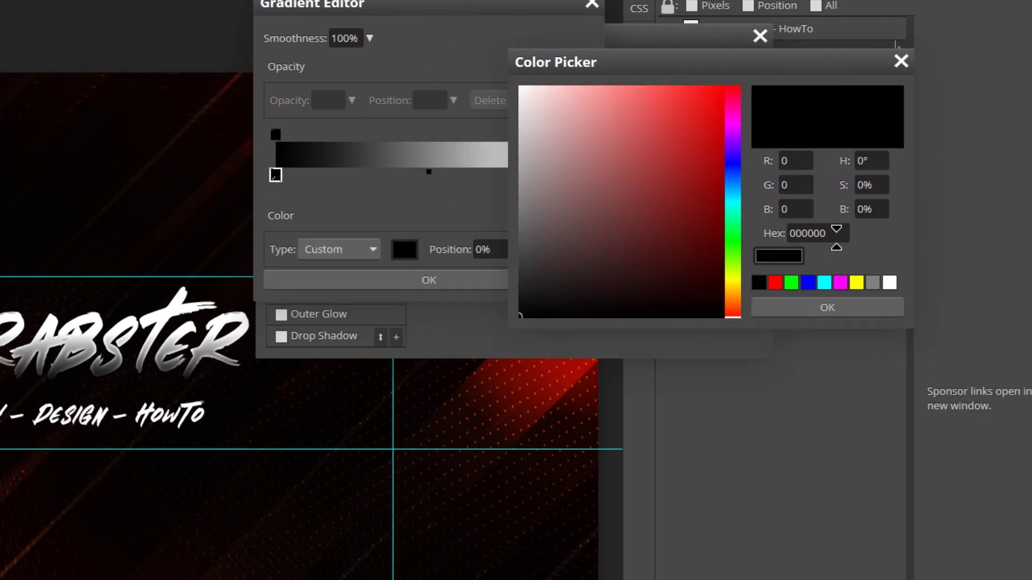
{"action": "double_click", "coordinate": [834, 234]}
{"action": "type", "text": "ee2b"}
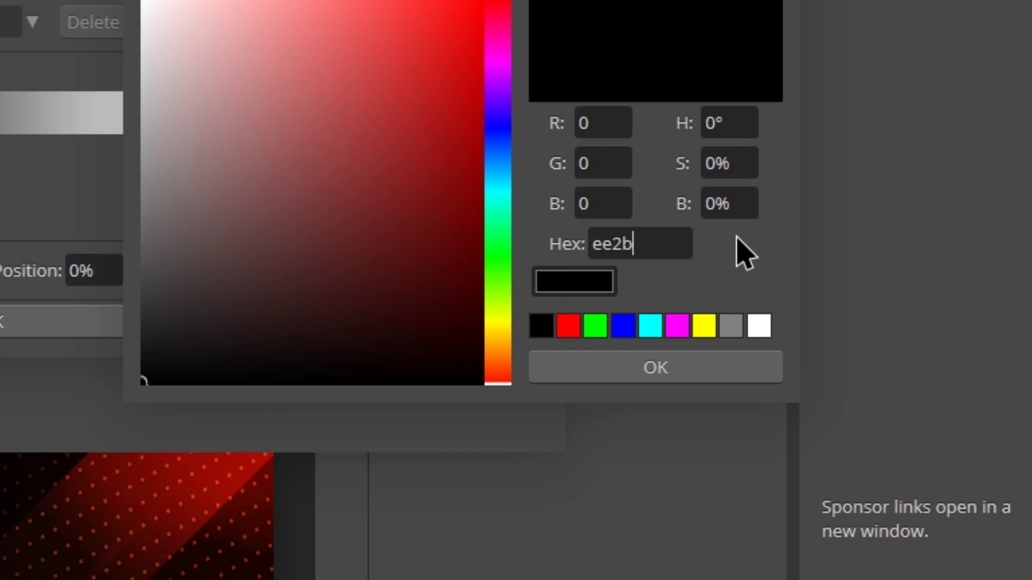
{"action": "type", "text": "2b"}
{"action": "key", "text": "Return"}
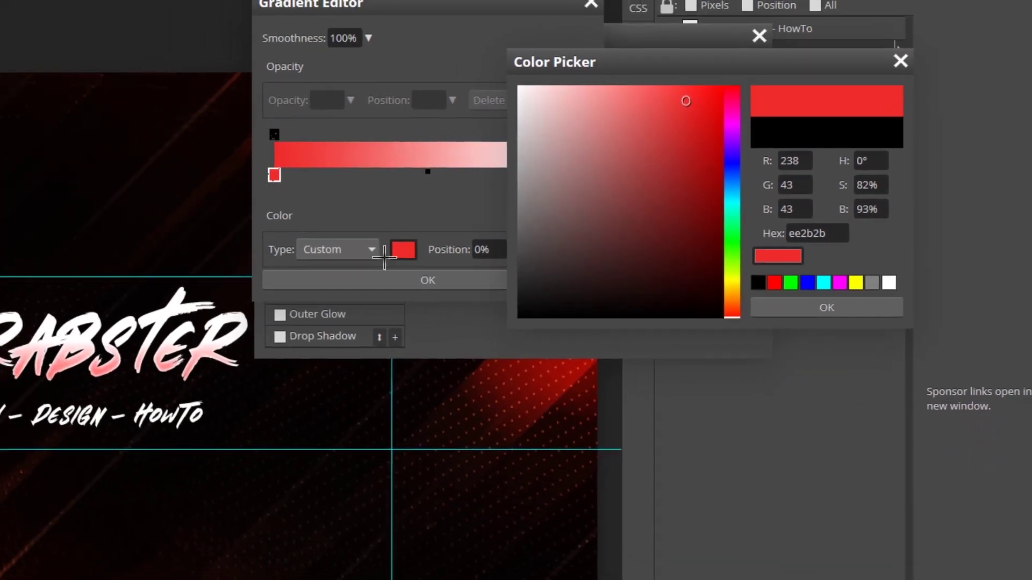
{"action": "left_click", "coordinate": [826, 307]}
Step: Set the gradient's right stop to dark red 360a0a and apply the gradient
{"action": "double_click", "coordinate": [582, 175]}
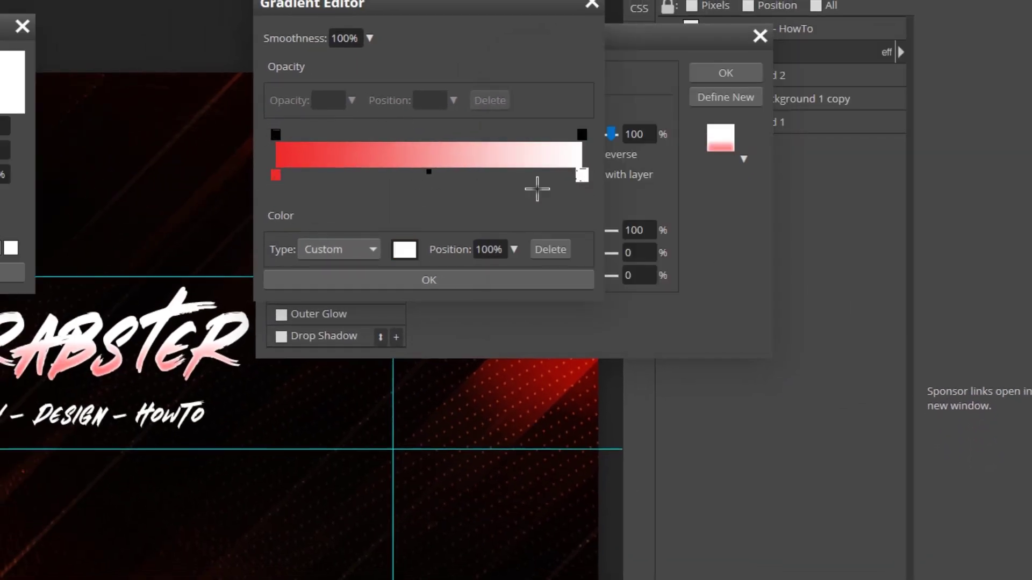
{"action": "left_click_drag", "start_coordinate": [22, 26], "coordinate": [709, 81]}
{"action": "double_click", "coordinate": [691, 257]}
{"action": "type", "text": "360a0"}
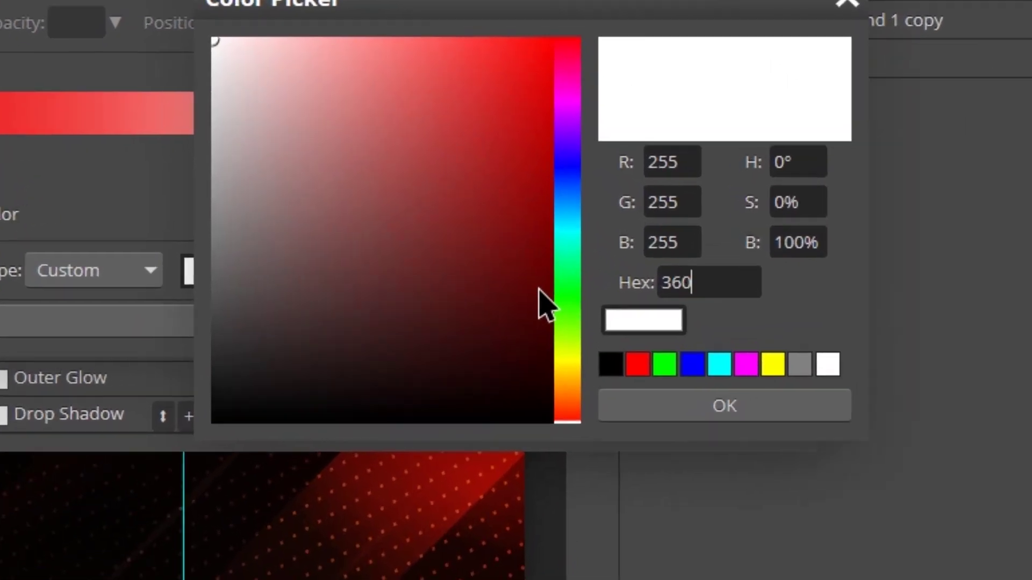
{"action": "type", "text": "a"}
{"action": "key", "text": "Return"}
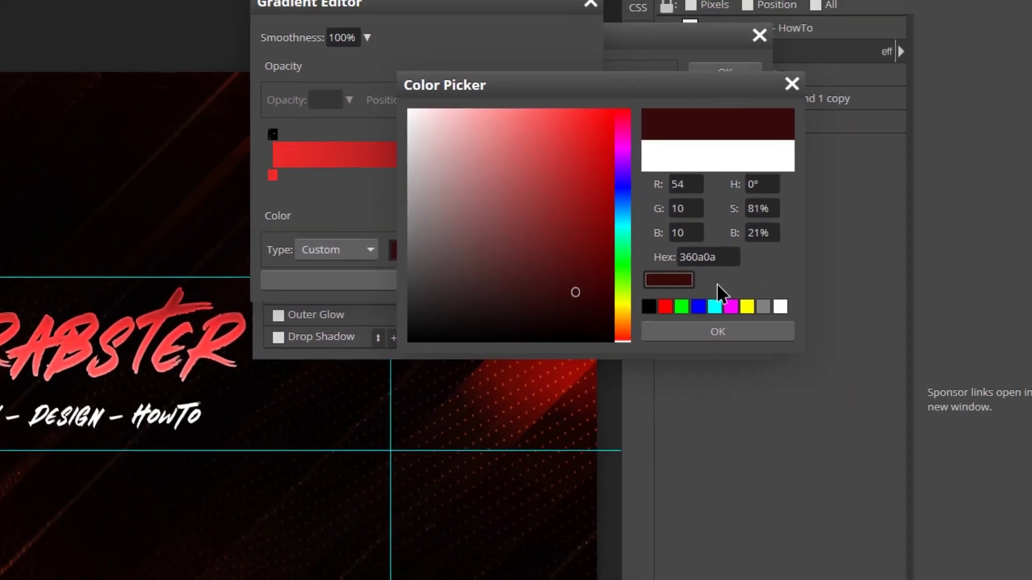
{"action": "left_click", "coordinate": [718, 334]}
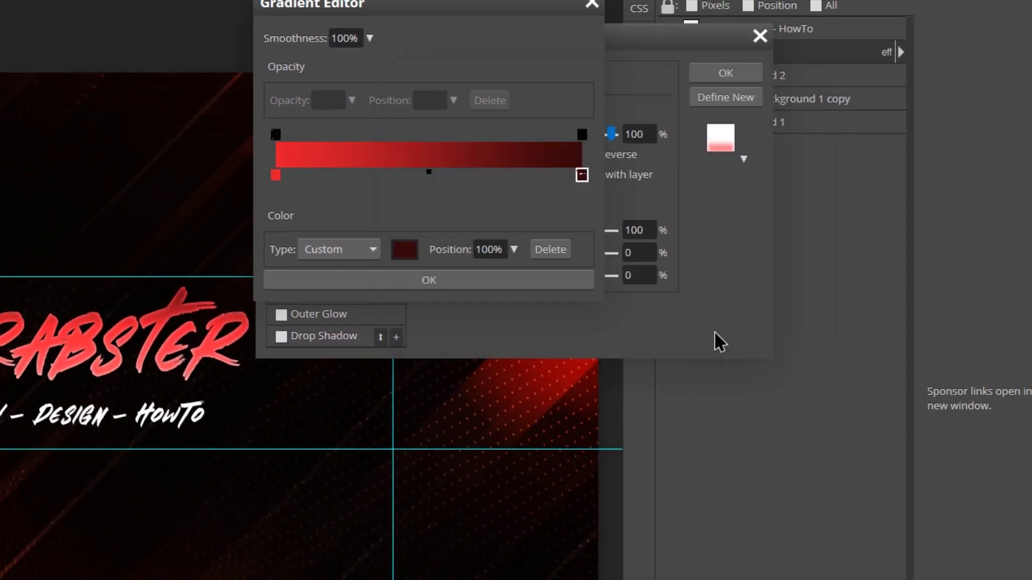
{"action": "left_click", "coordinate": [479, 280]}
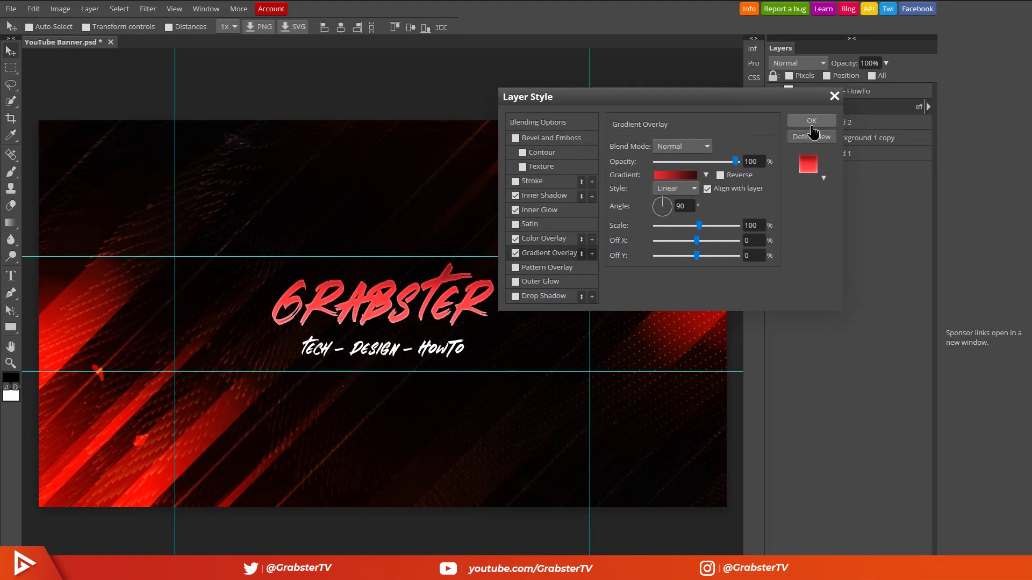
Step: Apply the Grabster title's layer style and copy it
{"action": "left_click", "coordinate": [726, 73]}
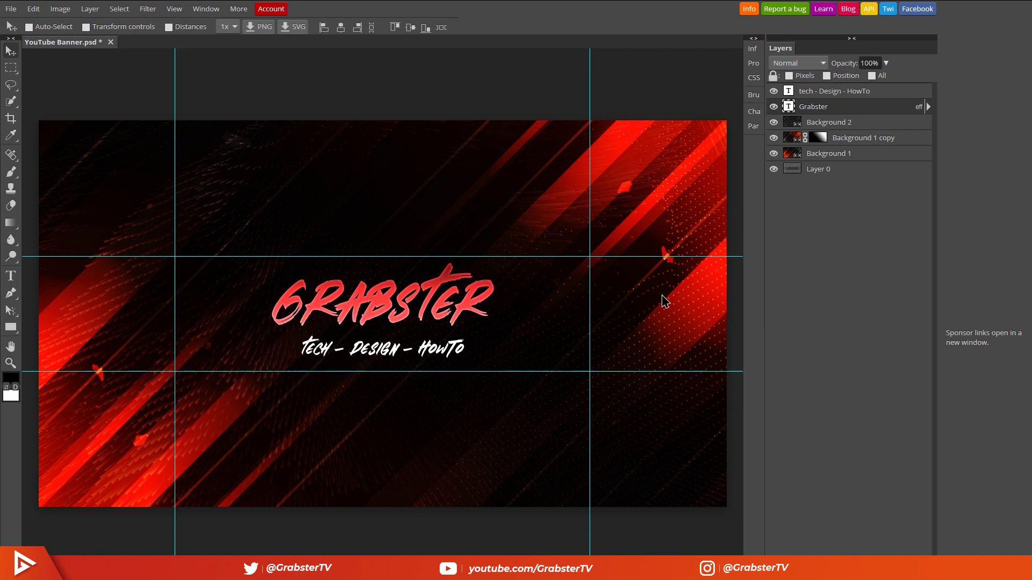
{"action": "right_click", "coordinate": [857, 107]}
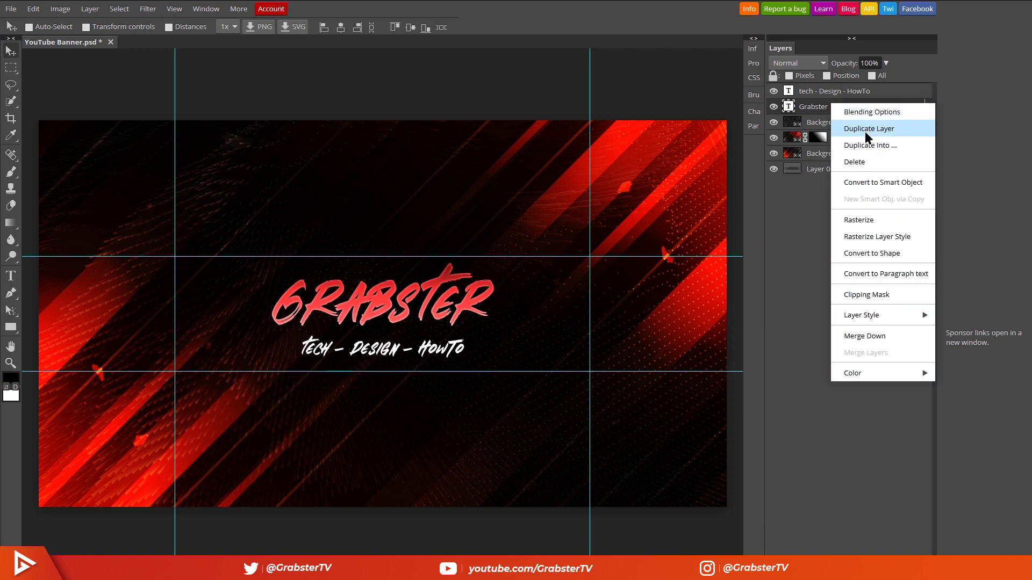
{"action": "mouse_move", "coordinate": [886, 317]}
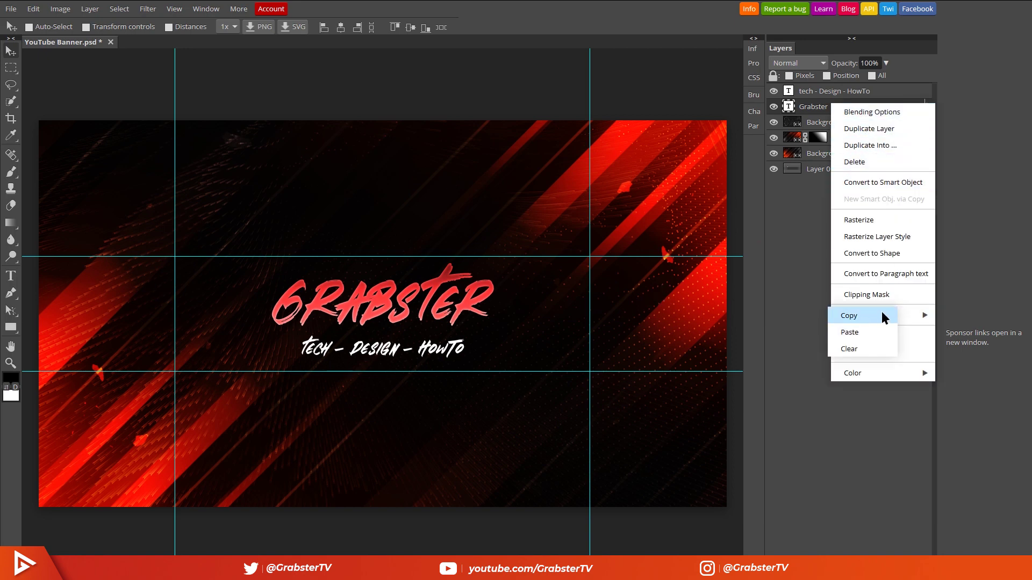
{"action": "left_click", "coordinate": [877, 313]}
Step: Paste the copied style onto the tech - Design - HowTo layer
{"action": "left_click", "coordinate": [876, 92]}
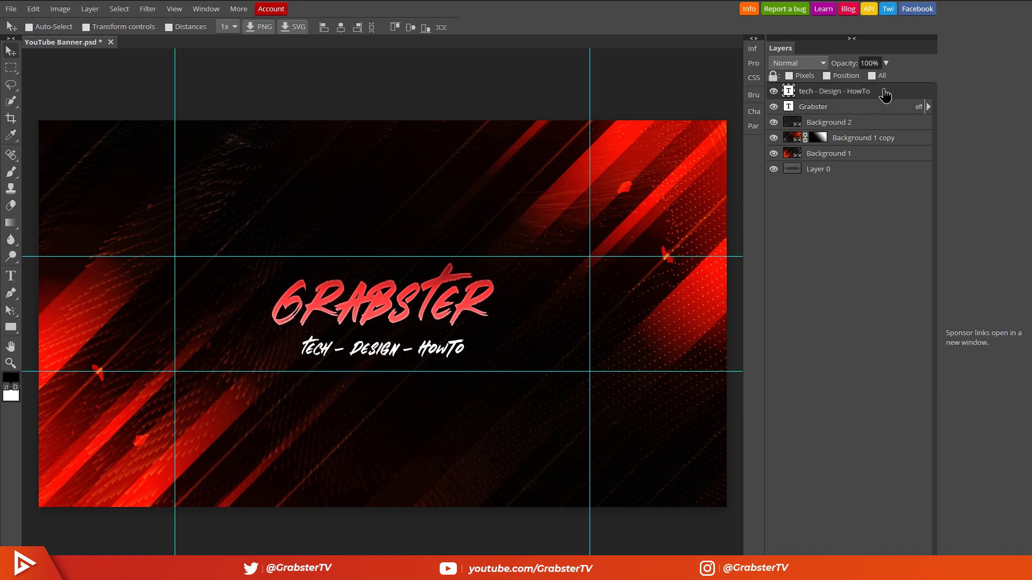
{"action": "right_click", "coordinate": [892, 96]}
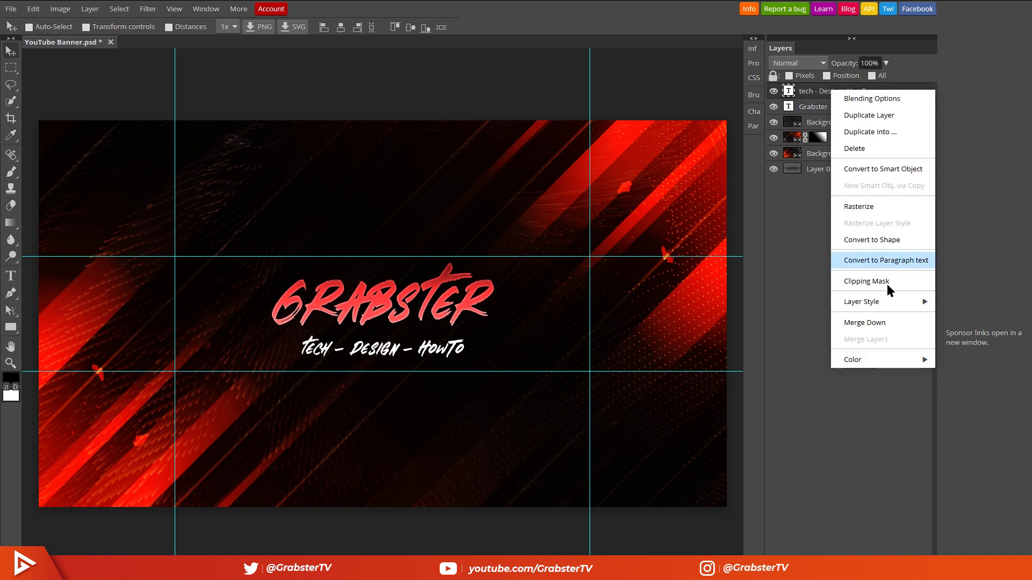
{"action": "mouse_move", "coordinate": [885, 301]}
{"action": "left_click", "coordinate": [898, 317]}
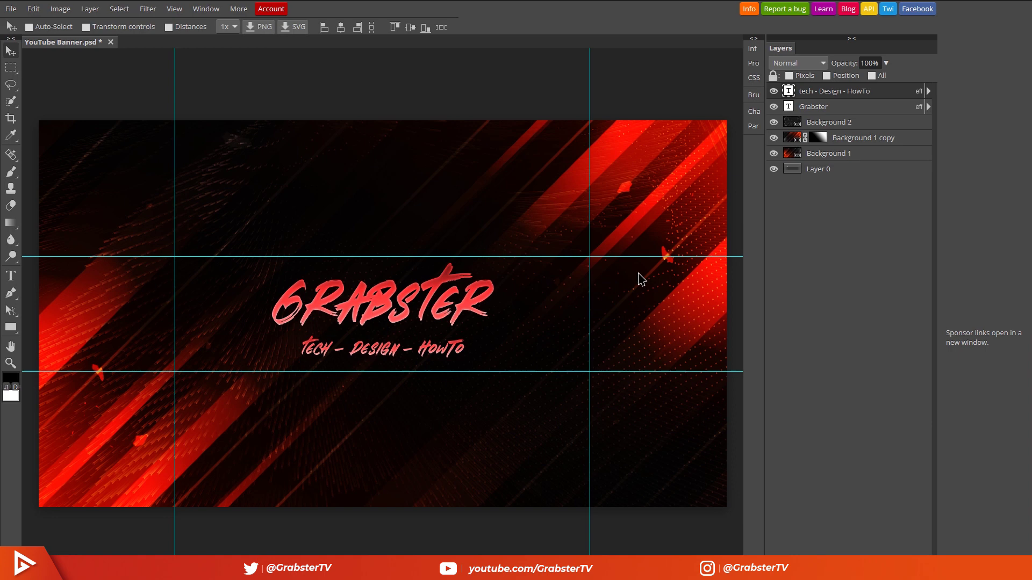
Step: Change the subtitle's gradient overlay stops to grey 999999 and 666666
{"action": "double_click", "coordinate": [902, 94]}
{"action": "left_click_drag", "start_coordinate": [233, 92], "coordinate": [653, 82]}
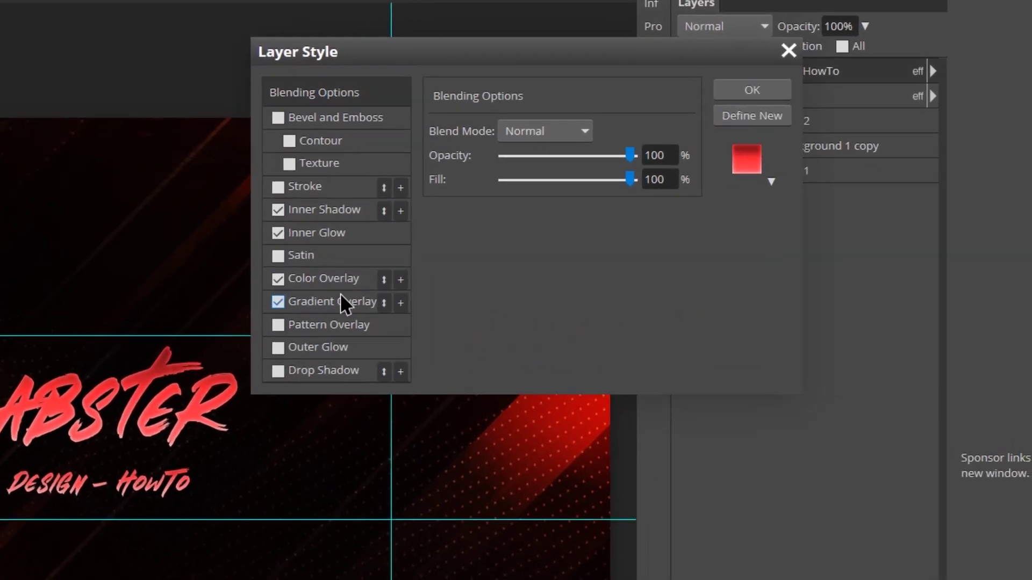
{"action": "left_click", "coordinate": [559, 235]}
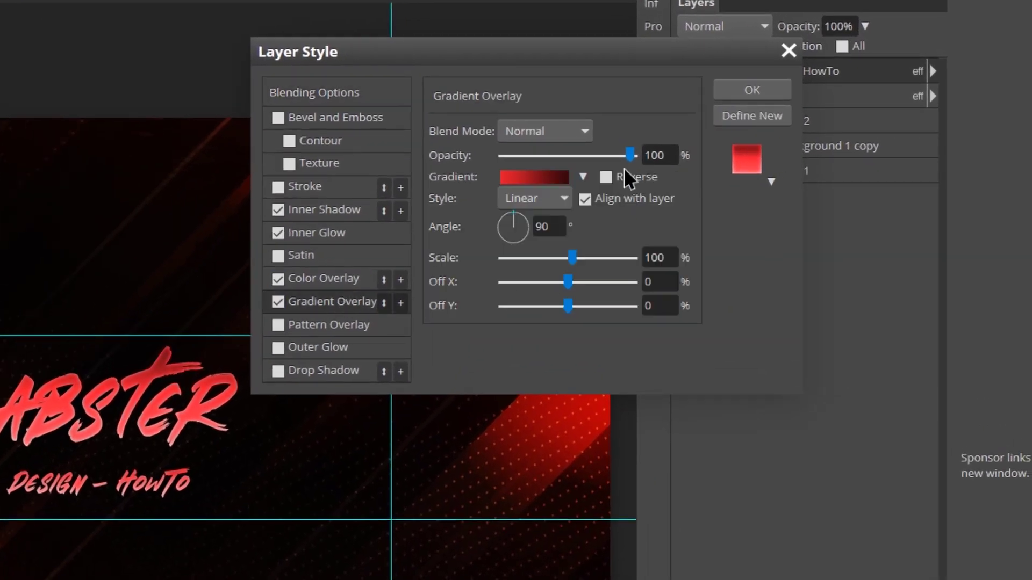
{"action": "left_click", "coordinate": [539, 176]}
{"action": "left_click_drag", "start_coordinate": [489, 81], "coordinate": [457, 64]}
{"action": "left_click", "coordinate": [289, 251]}
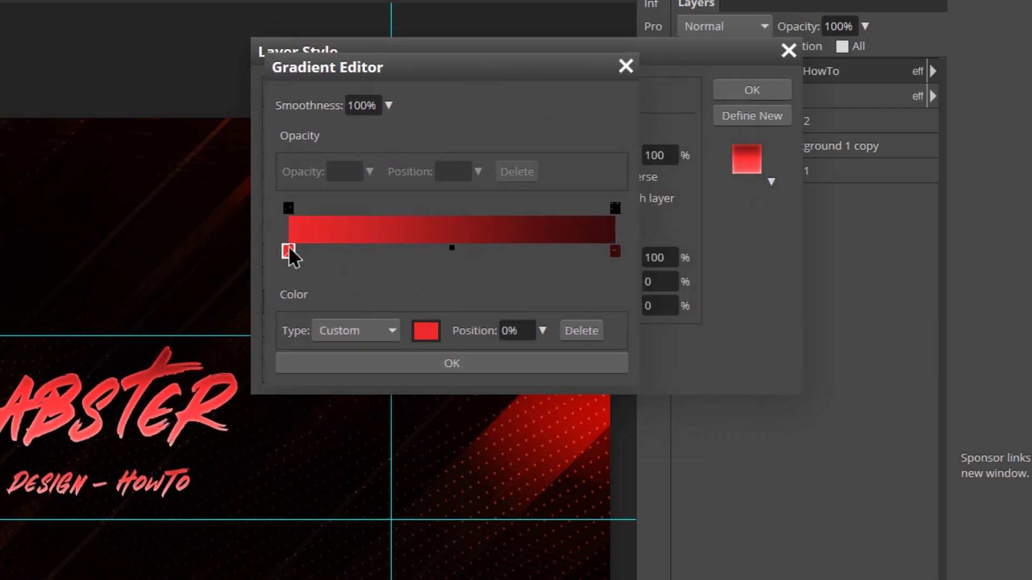
{"action": "double_click", "coordinate": [289, 252]}
{"action": "type", "text": "99999"}
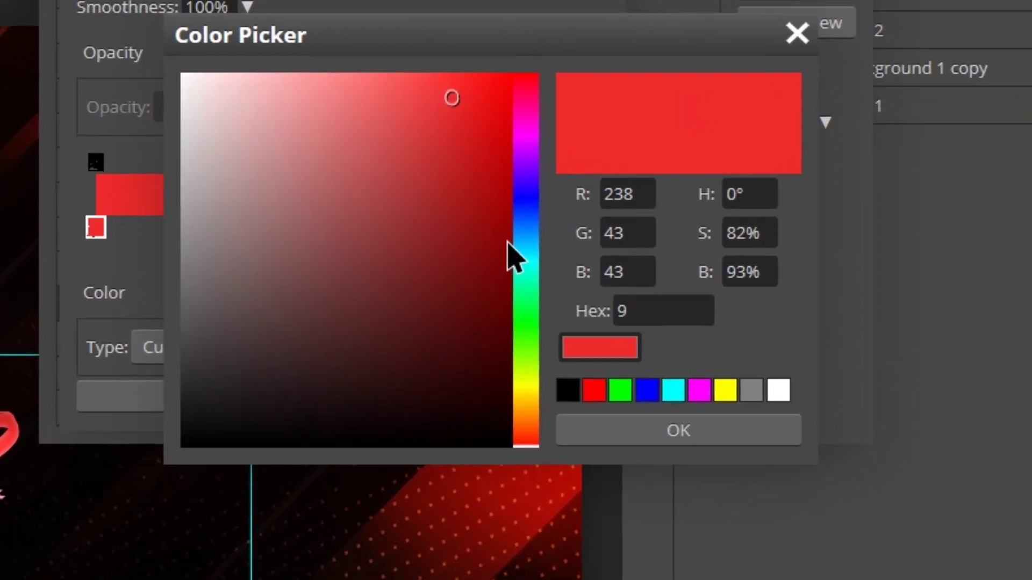
{"action": "type", "text": "9"}
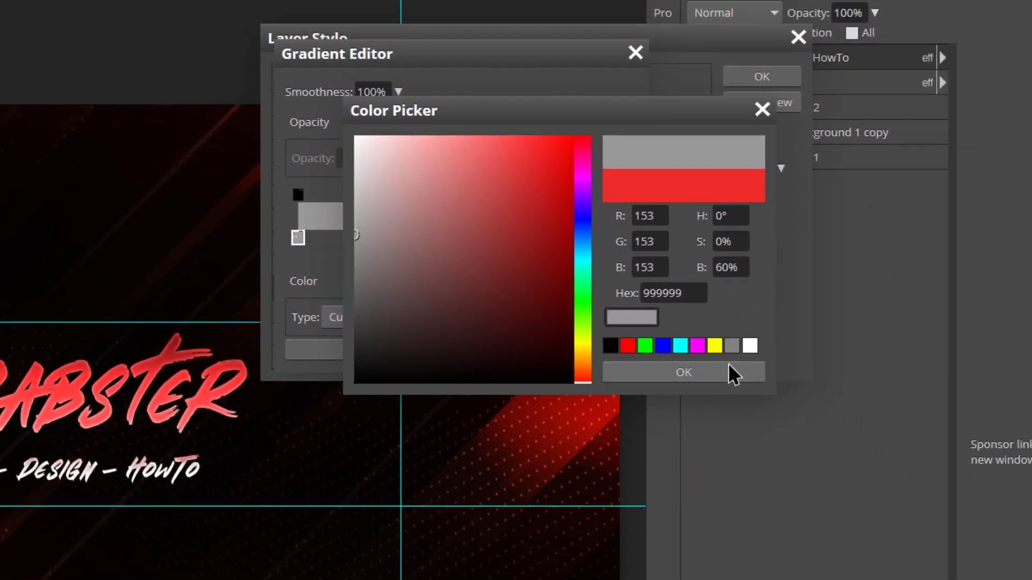
{"action": "left_click", "coordinate": [749, 392]}
{"action": "double_click", "coordinate": [624, 235]}
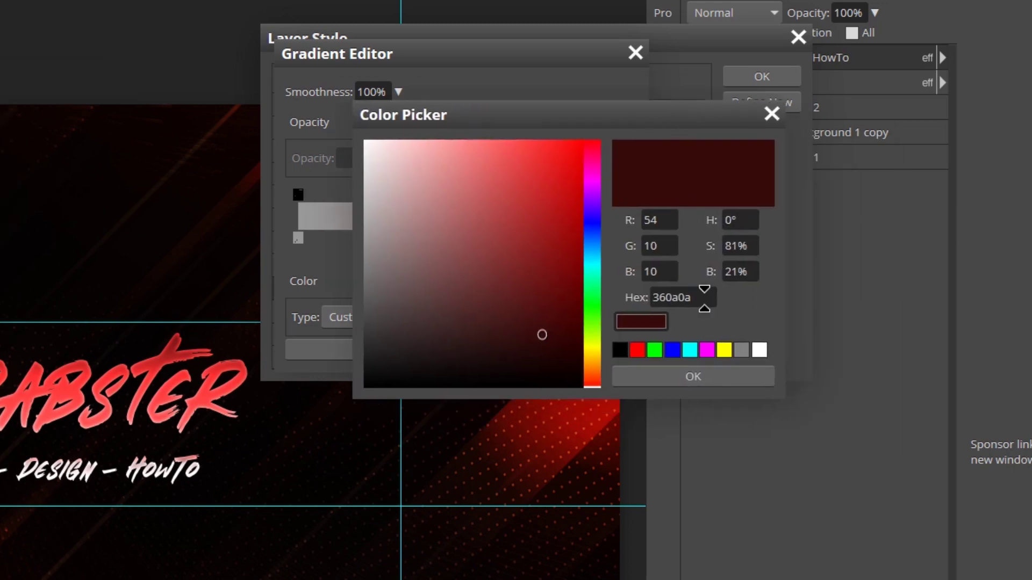
{"action": "type", "text": "666666+"}
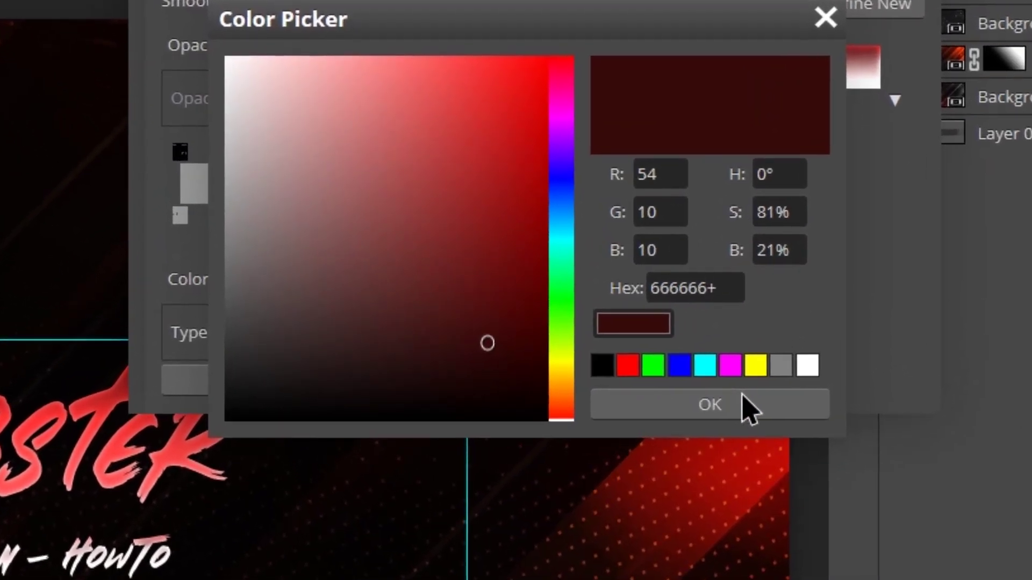
{"action": "left_click", "coordinate": [741, 409]}
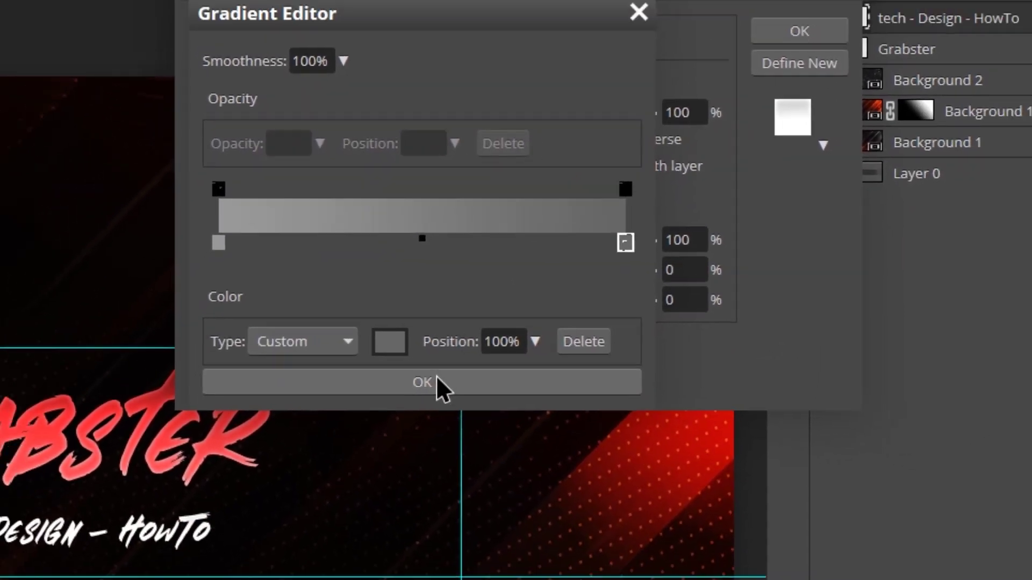
{"action": "left_click", "coordinate": [433, 384]}
Step: Set the subtitle's Inner Glow size to 5 px and apply the style
{"action": "left_click", "coordinate": [370, 253]}
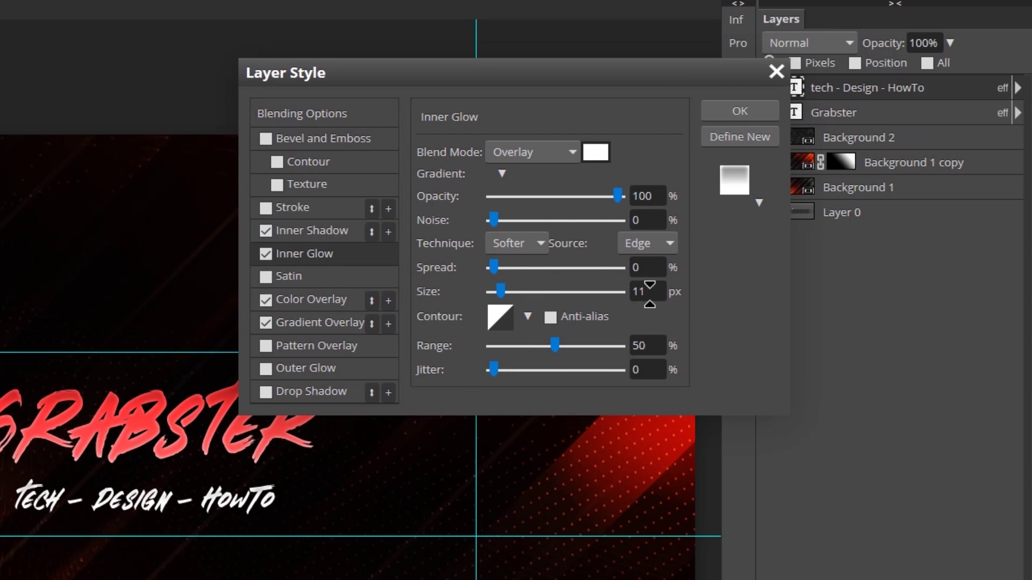
{"action": "left_click", "coordinate": [642, 292]}
{"action": "type", "text": "5"}
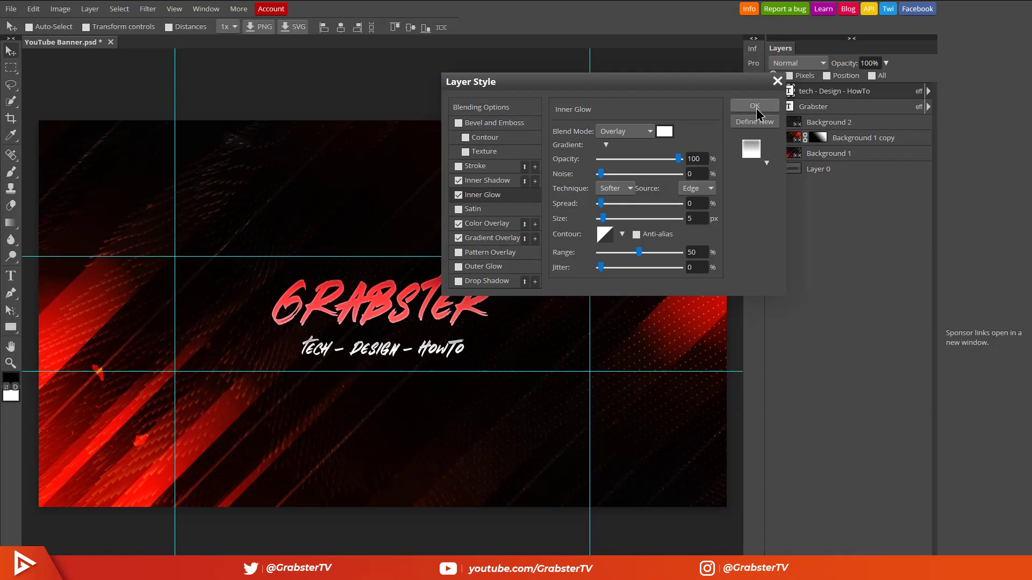
{"action": "left_click", "coordinate": [751, 104]}
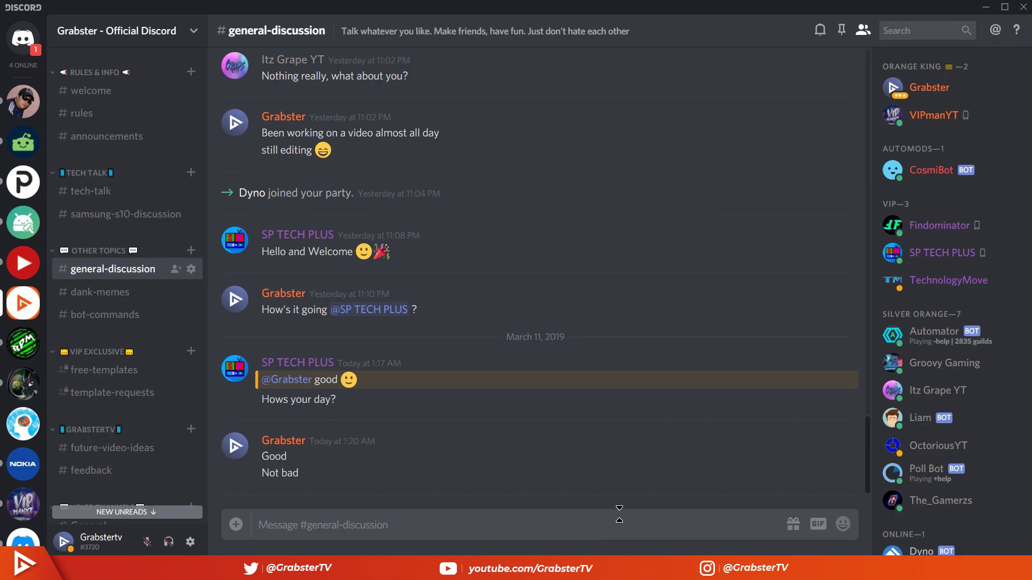
Step: Post the message '#ff6a9' in #general-discussion
{"action": "type", "text": "#ff6a"}
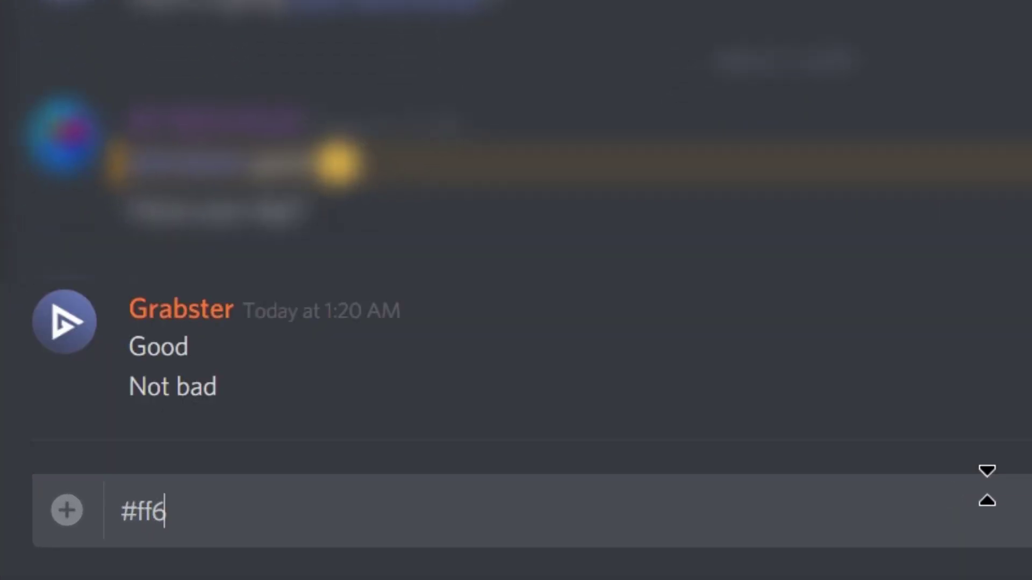
{"action": "type", "text": "9"}
{"action": "key", "text": "Return"}
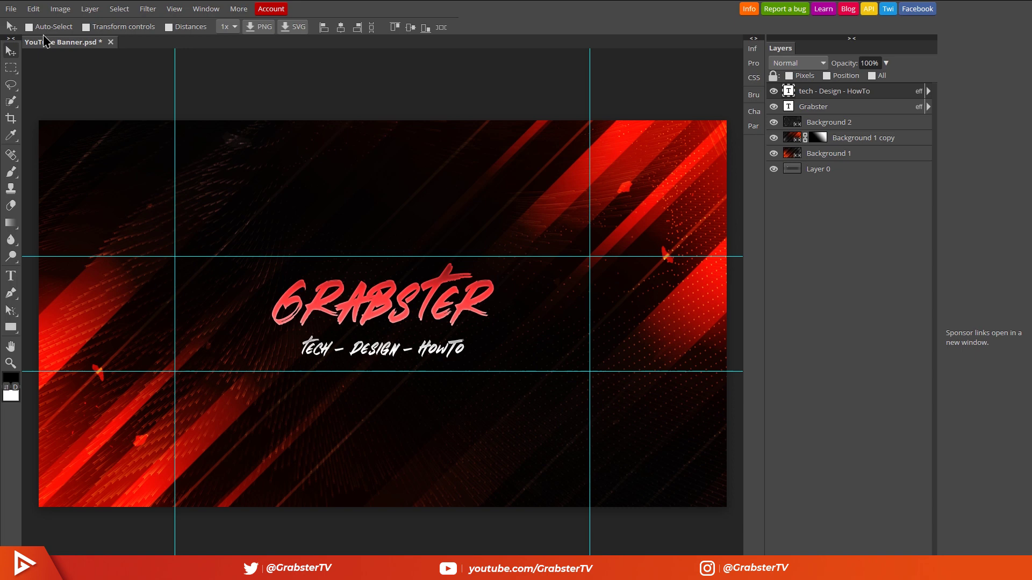
Step: Add a Brightness/Contrast adjustment layer with brightness -110 and contrast 70
{"action": "left_click", "coordinate": [87, 9]}
{"action": "mouse_move", "coordinate": [144, 134]}
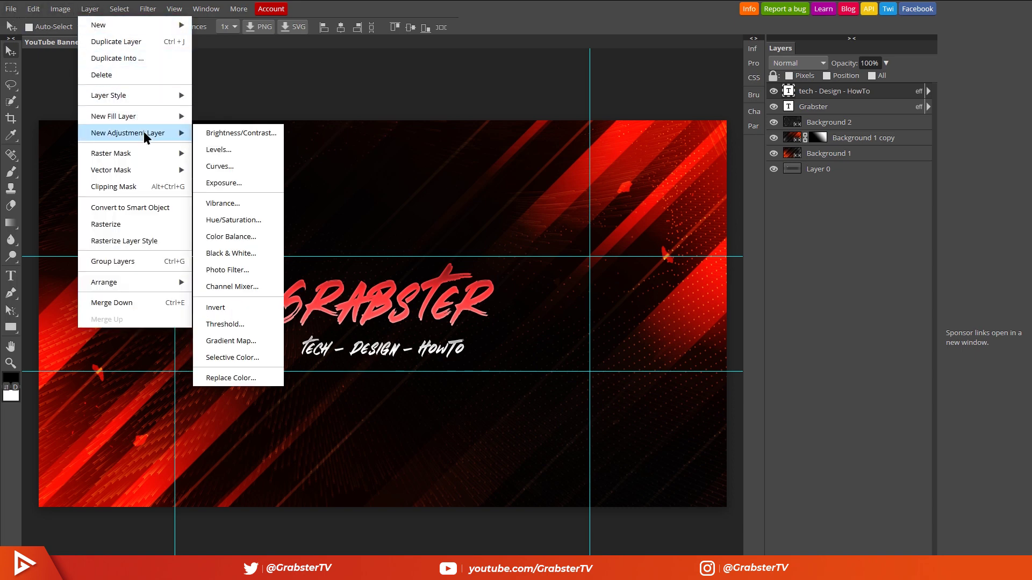
{"action": "left_click", "coordinate": [268, 133]}
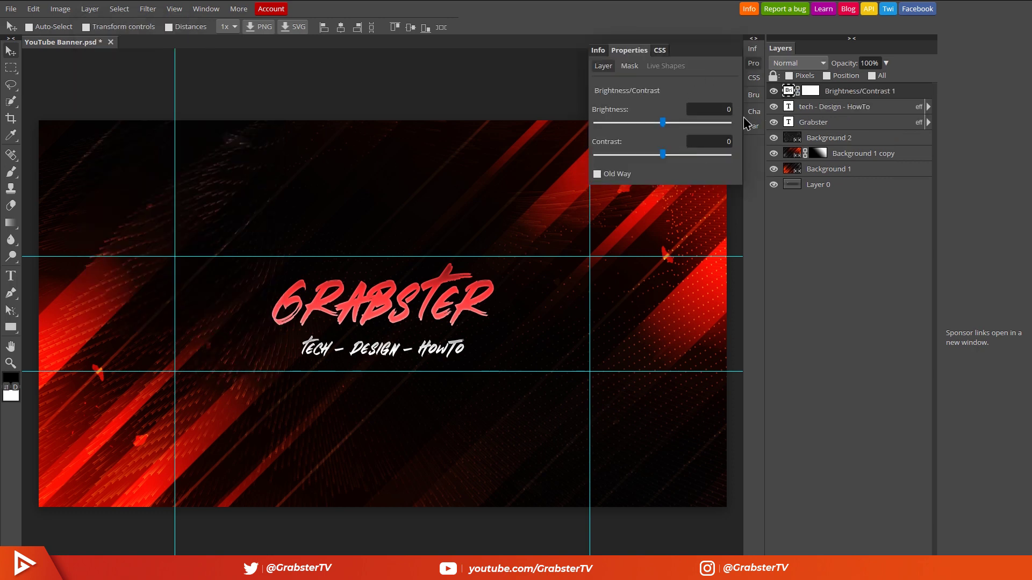
{"action": "left_click", "coordinate": [727, 107]}
{"action": "type", "text": "-110"}
{"action": "key", "text": "Tab"}
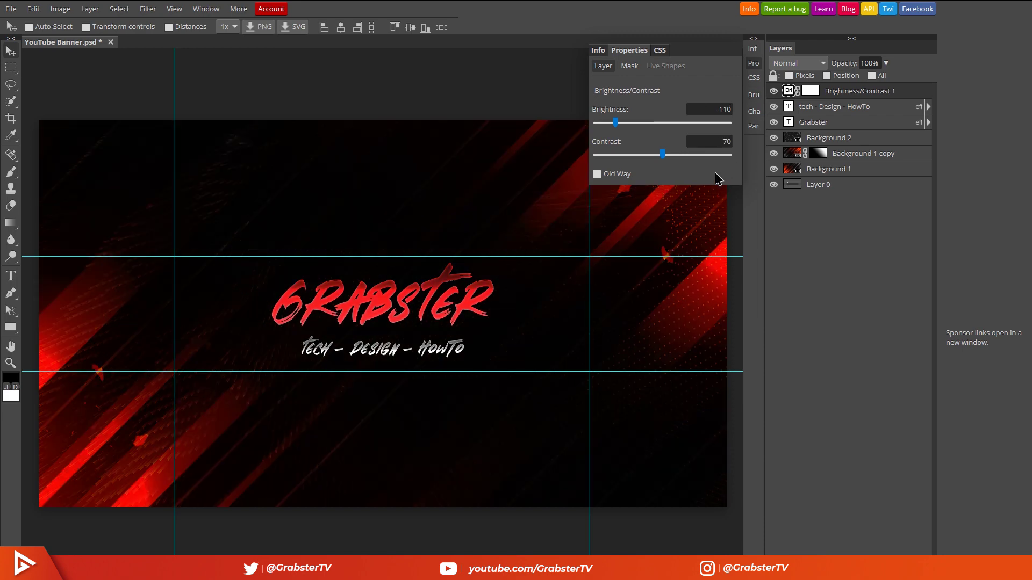
{"action": "key", "text": "Return"}
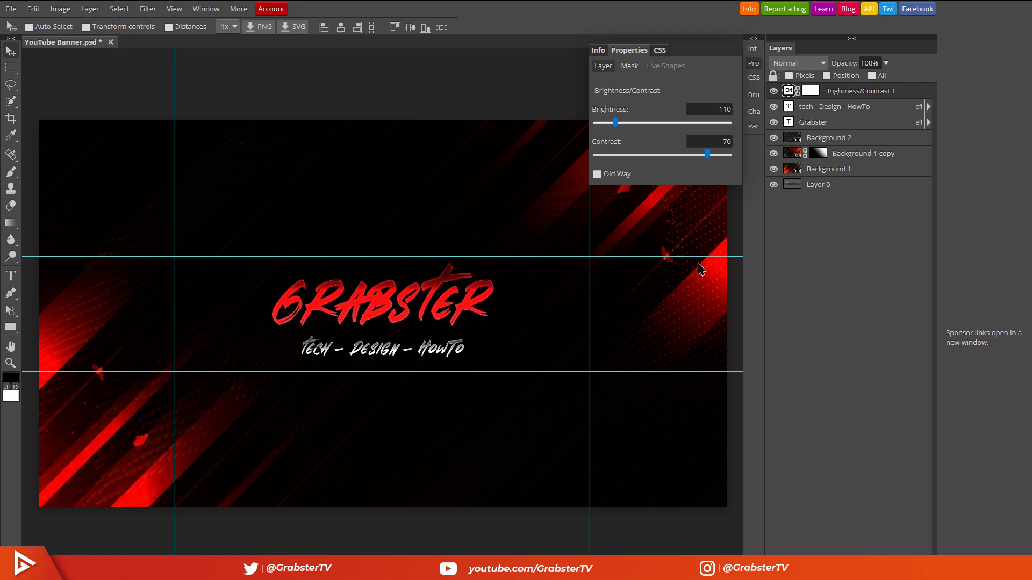
{"action": "left_click", "coordinate": [753, 64]}
Step: Add a Curves adjustment layer and shape its RGB curve into an S
{"action": "left_click", "coordinate": [90, 8]}
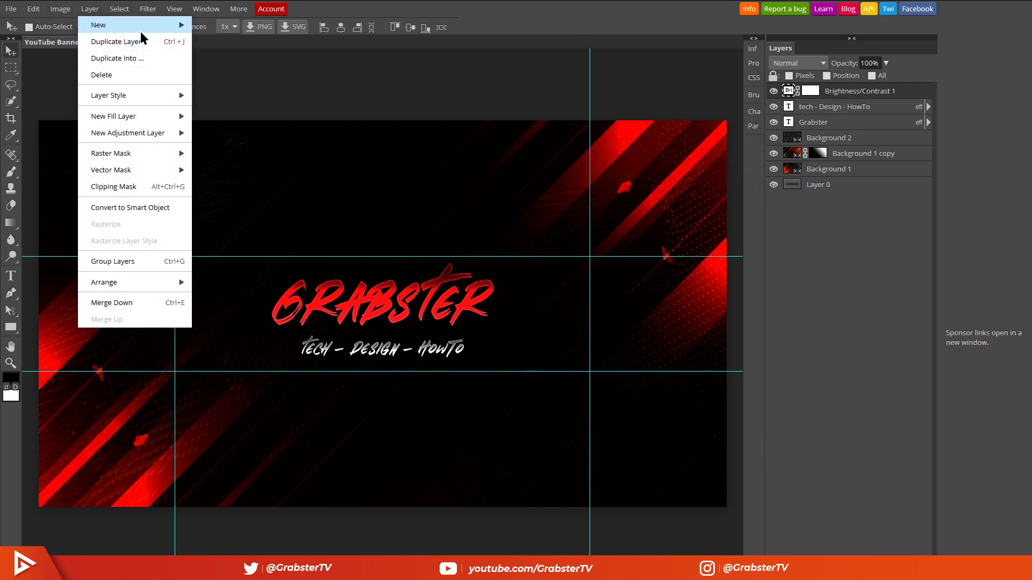
{"action": "mouse_move", "coordinate": [137, 133]}
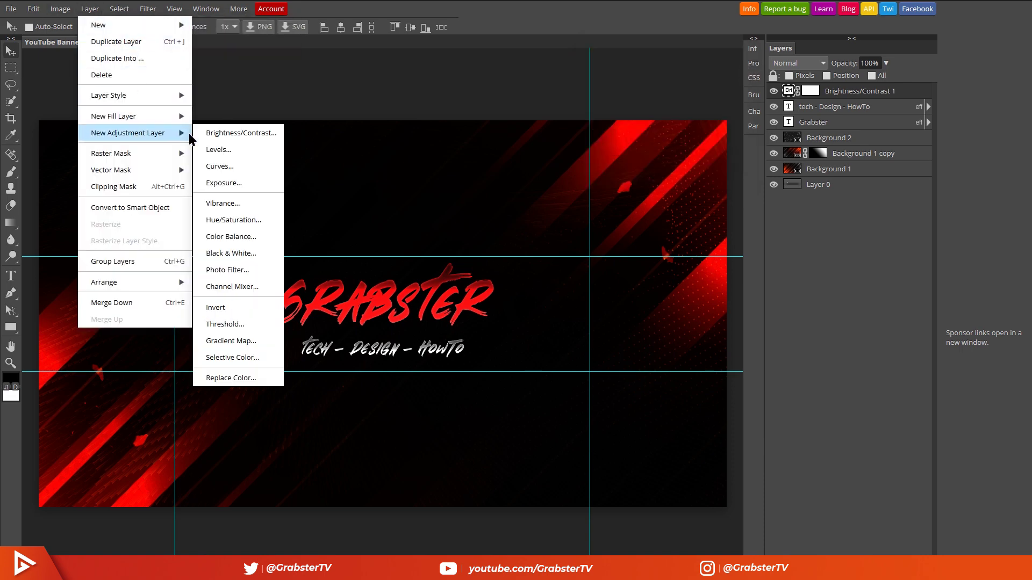
{"action": "left_click", "coordinate": [254, 166]}
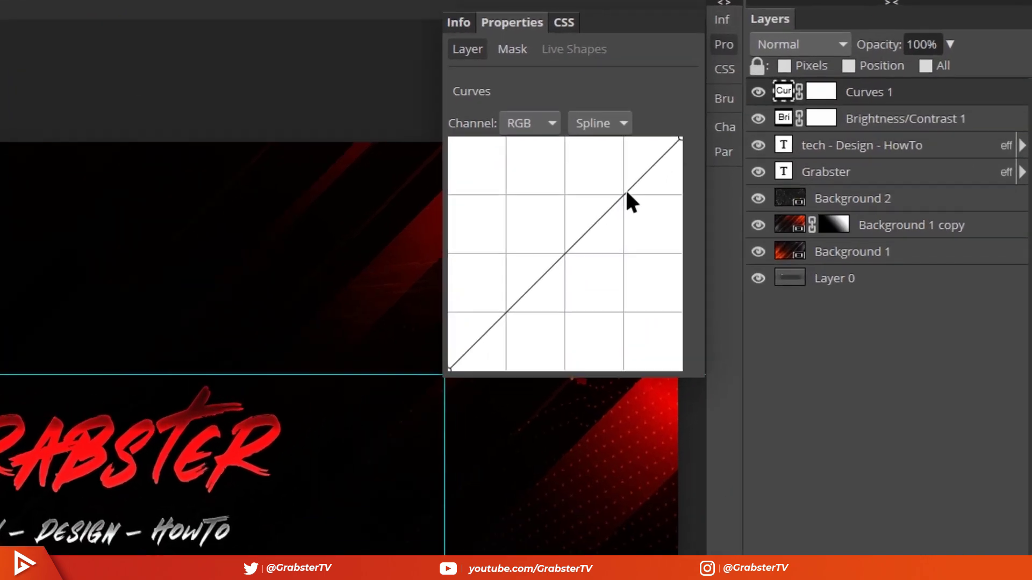
{"action": "left_click_drag", "start_coordinate": [699, 149], "coordinate": [691, 147]}
{"action": "left_click_drag", "start_coordinate": [604, 197], "coordinate": [595, 184]}
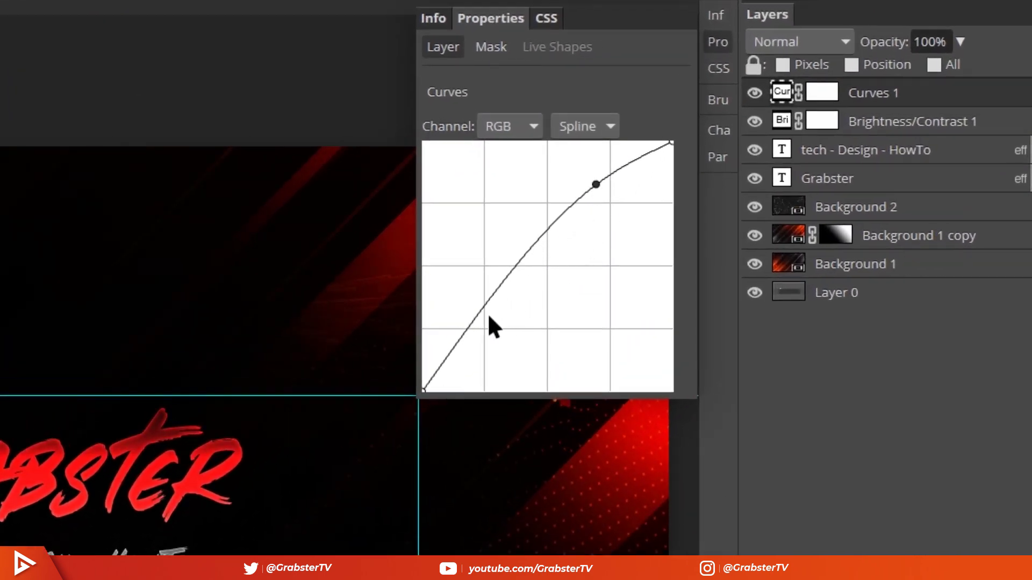
{"action": "left_click_drag", "start_coordinate": [481, 321], "coordinate": [496, 343]}
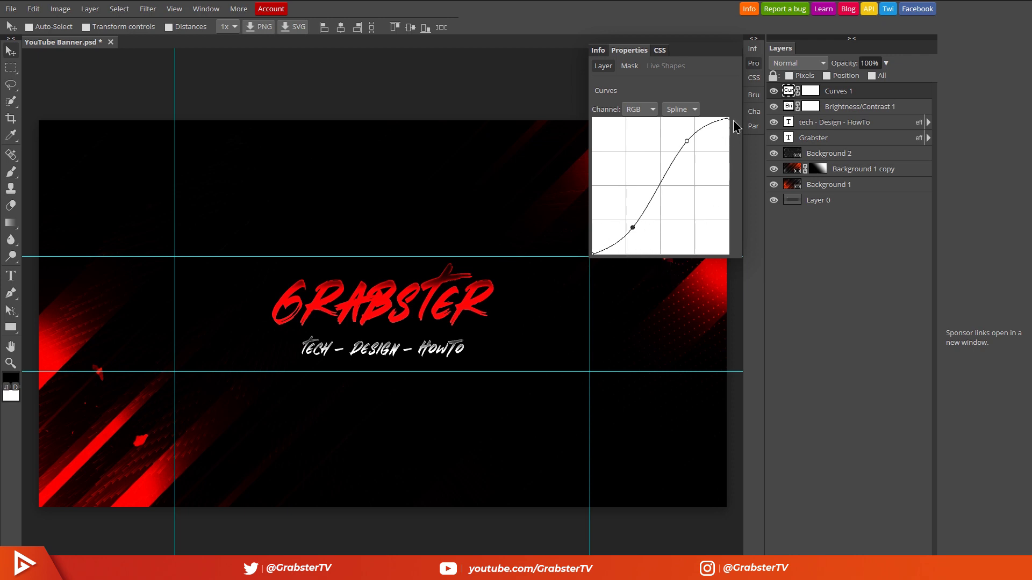
{"action": "left_click", "coordinate": [755, 68]}
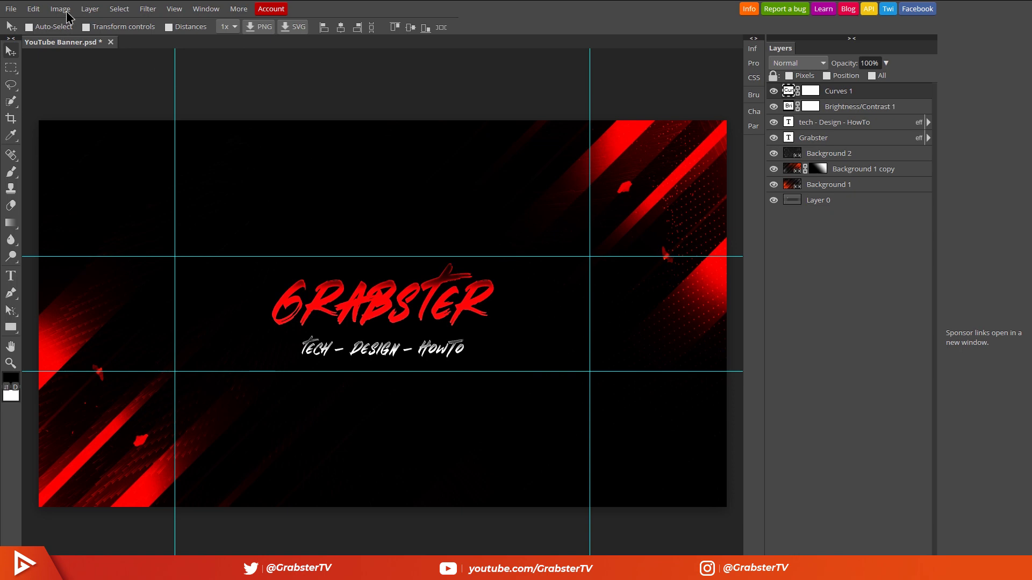
Step: Add an Exposure adjustment layer with exposure 0.025, offset 0.033 and gamma 1
{"action": "left_click", "coordinate": [90, 9]}
{"action": "mouse_move", "coordinate": [133, 133]}
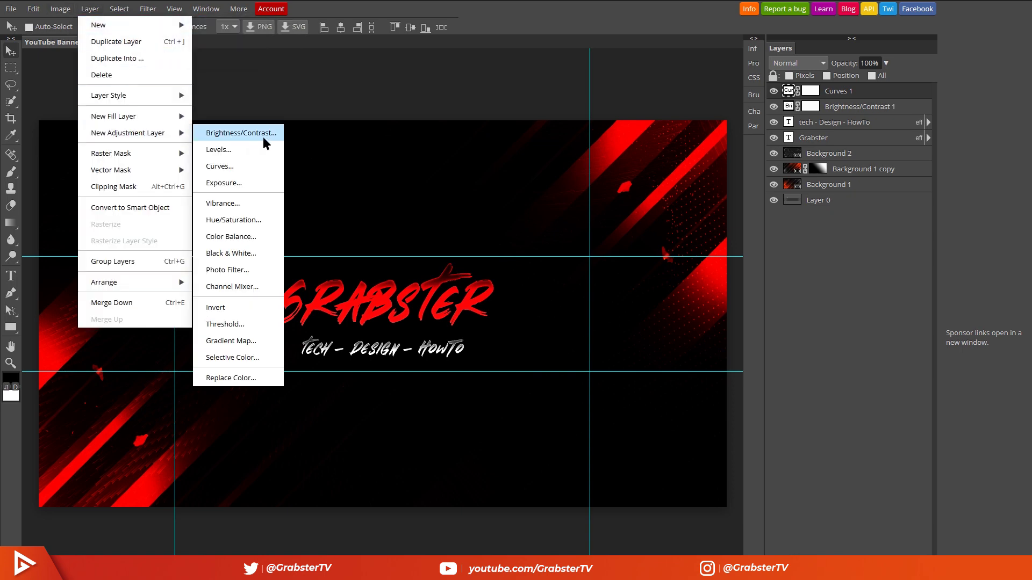
{"action": "left_click", "coordinate": [261, 184]}
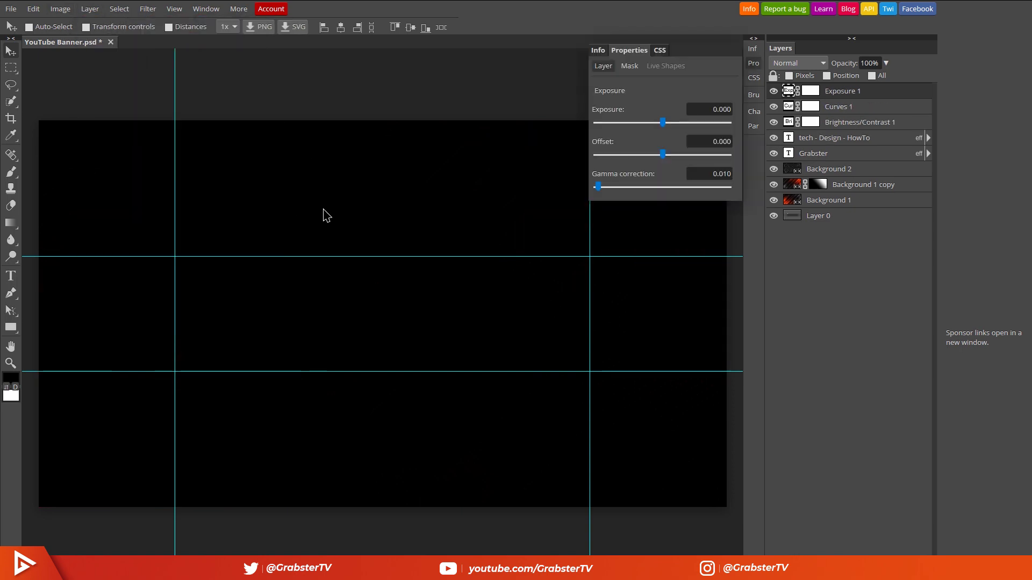
{"action": "left_click", "coordinate": [709, 109]}
{"action": "key", "text": "BackSpace"}
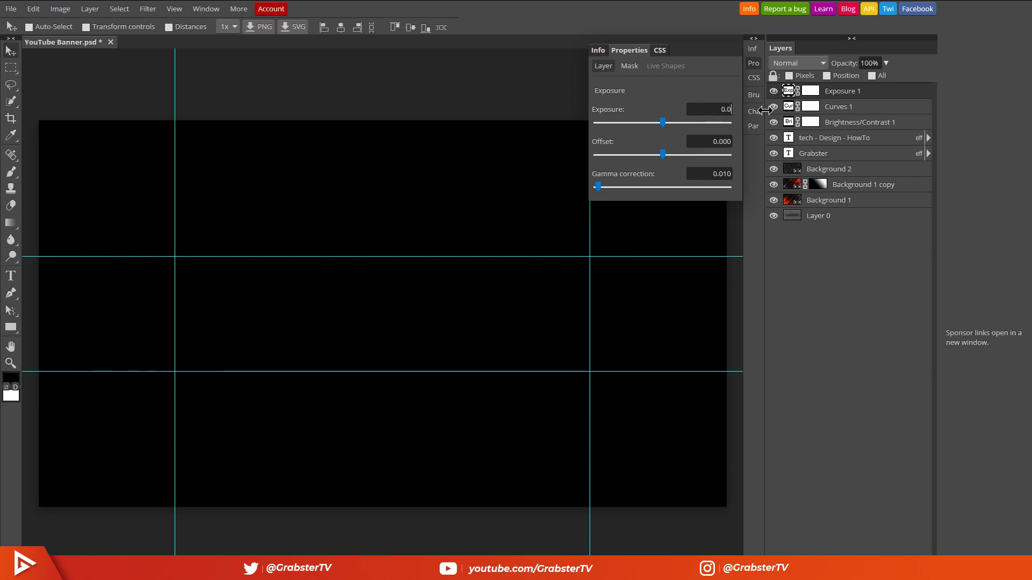
{"action": "key", "text": "Return"}
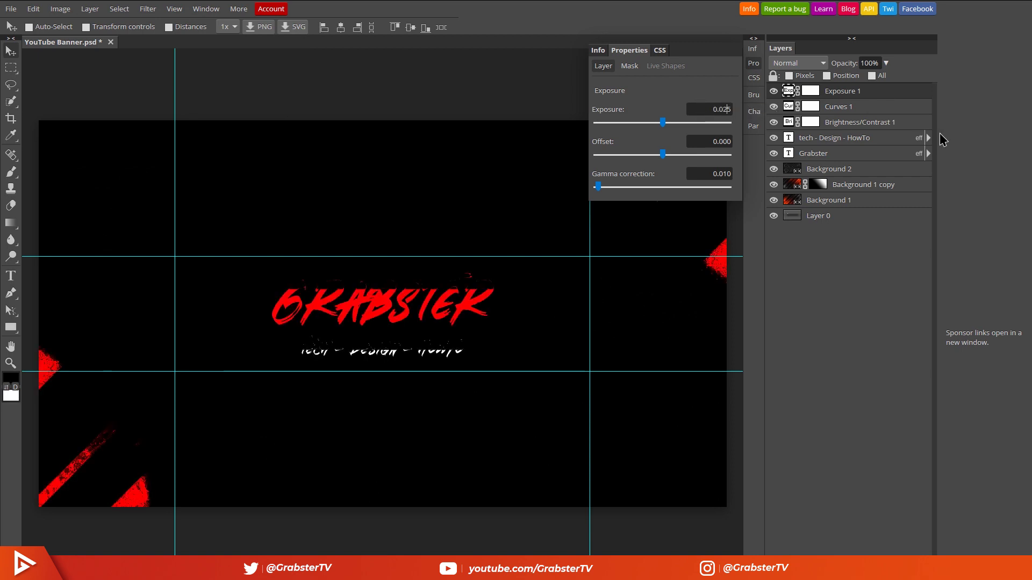
{"action": "key", "text": "Tab"}
{"action": "type", "text": "33"}
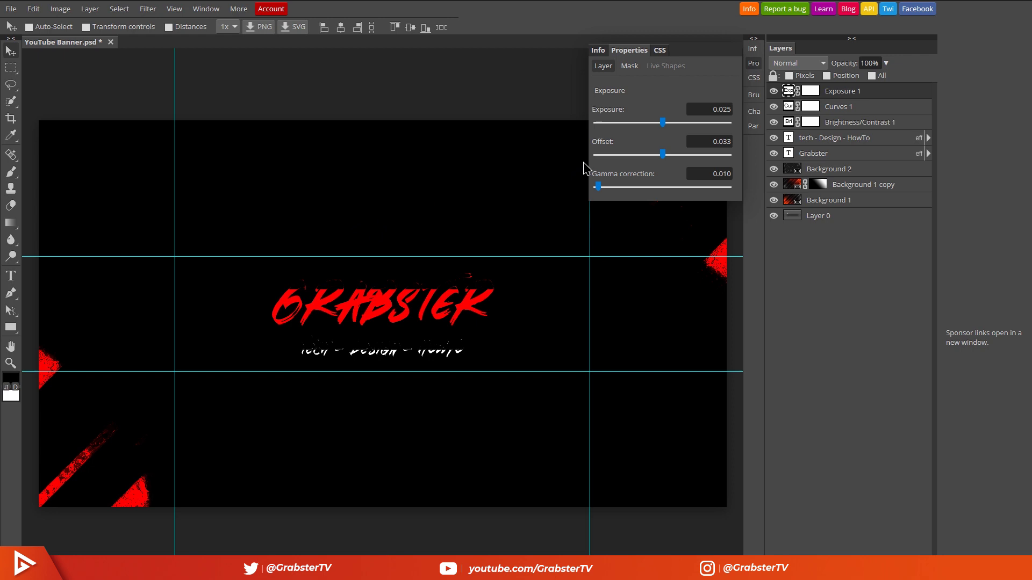
{"action": "key", "text": "Return"}
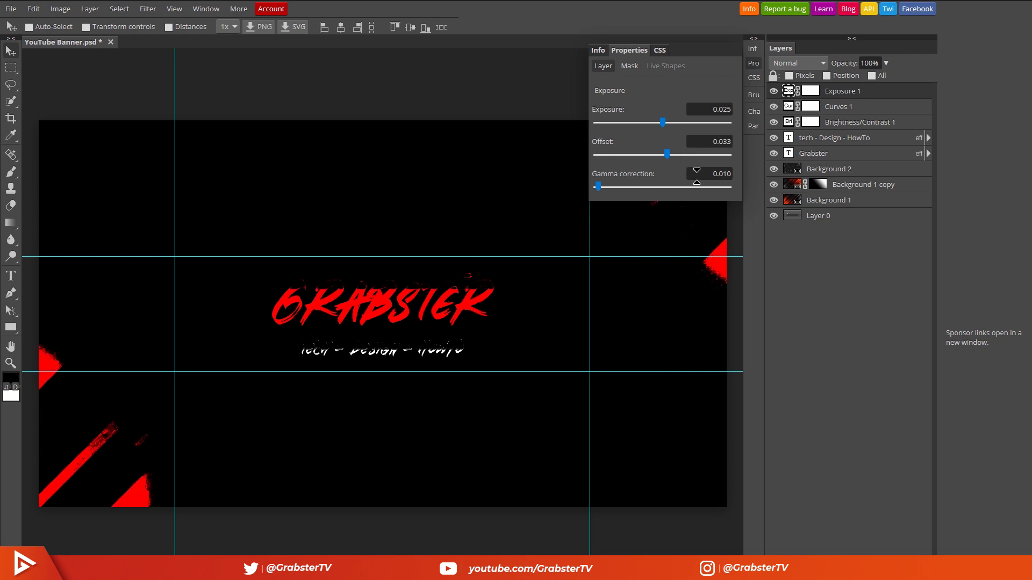
{"action": "left_click", "coordinate": [715, 174]}
{"action": "type", "text": "1"}
{"action": "key", "text": "Return"}
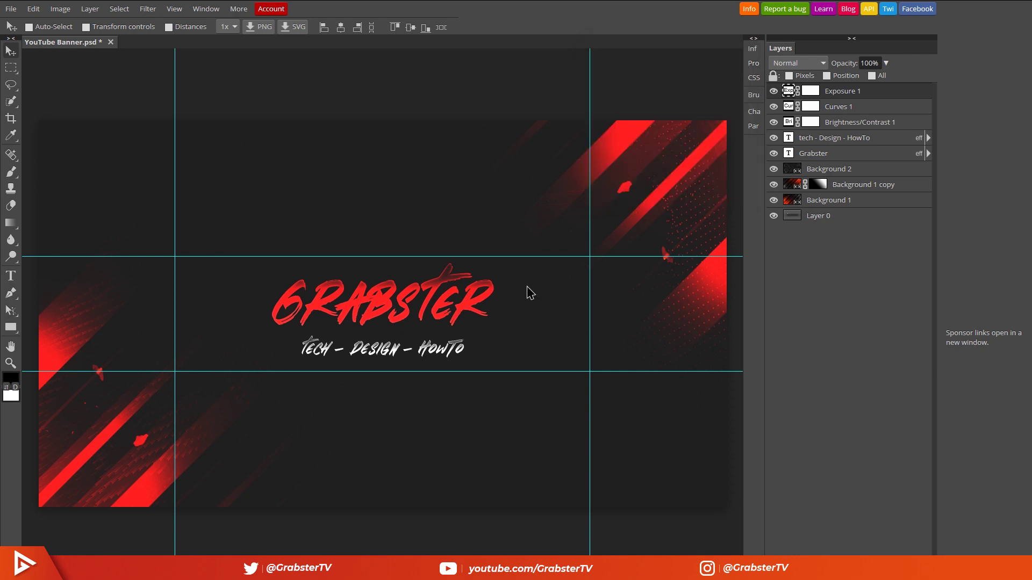
Step: Add a 4b90fb blue Solid Color Fill layer at 15% opacity
{"action": "left_click", "coordinate": [90, 10]}
{"action": "mouse_move", "coordinate": [162, 117]}
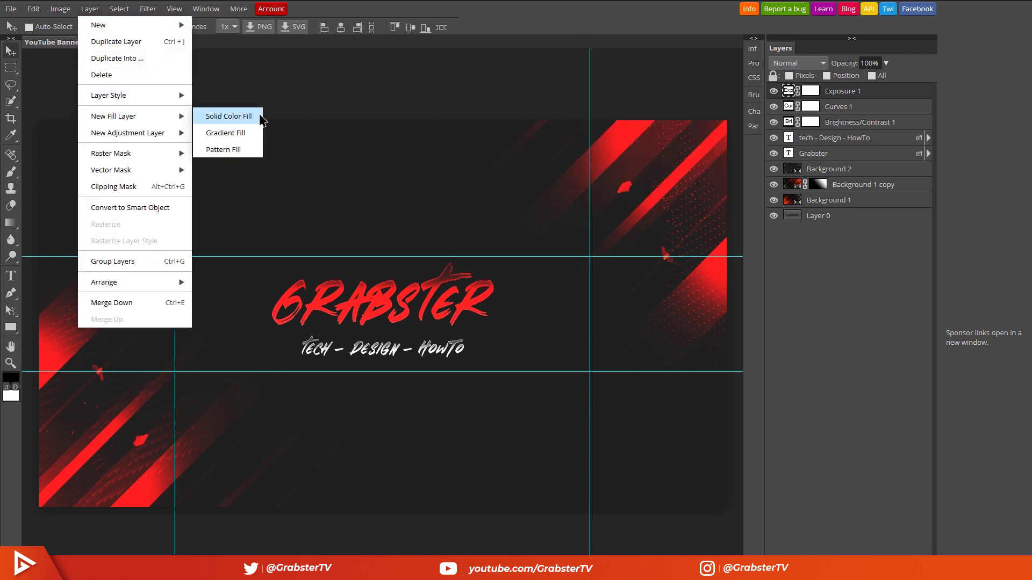
{"action": "left_click", "coordinate": [229, 117]}
{"action": "left_click", "coordinate": [604, 112]}
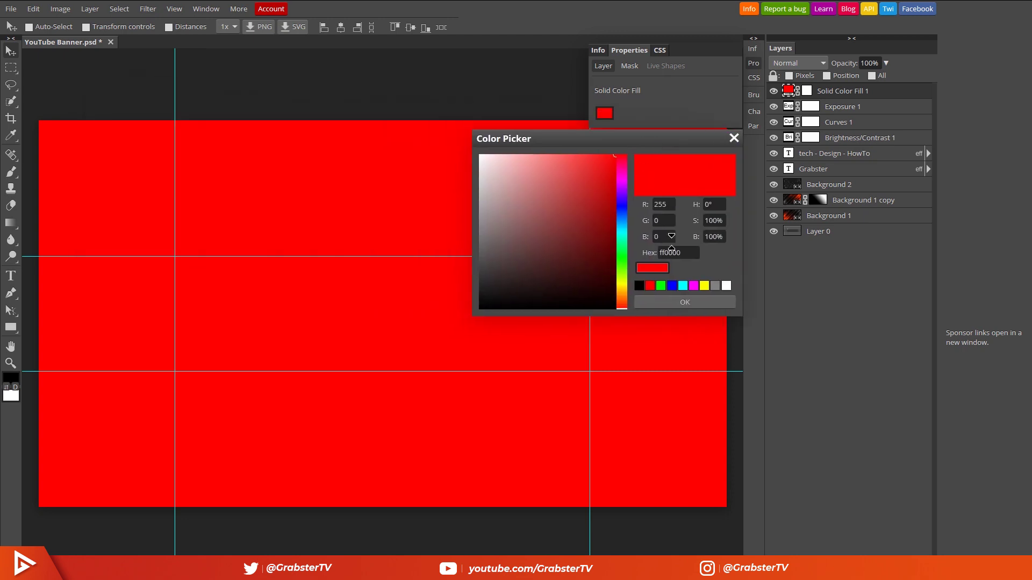
{"action": "double_click", "coordinate": [672, 250]}
{"action": "type", "text": "4b90fb"}
{"action": "key", "text": "Return"}
{"action": "left_click", "coordinate": [667, 303]}
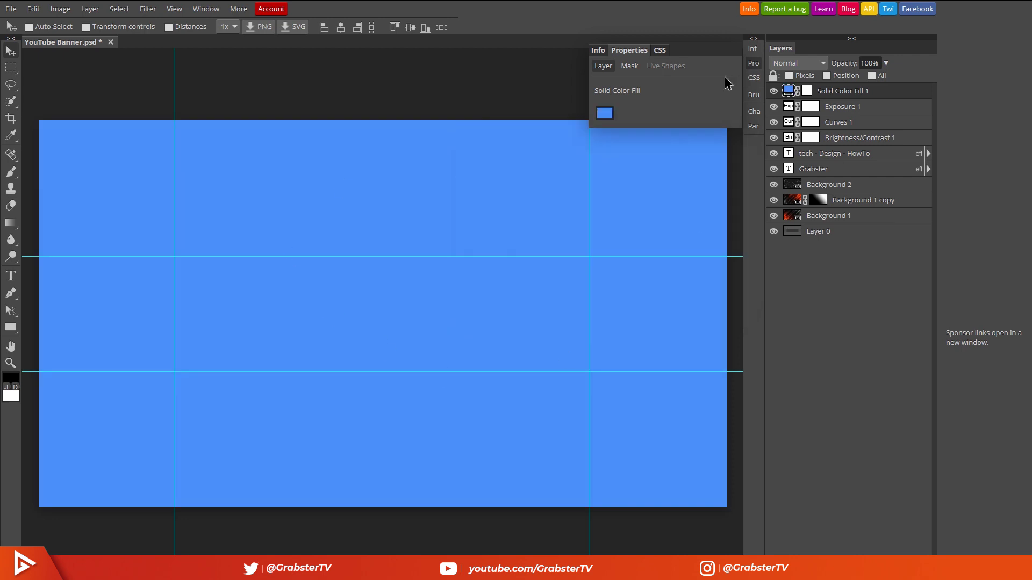
{"action": "left_click", "coordinate": [847, 86]}
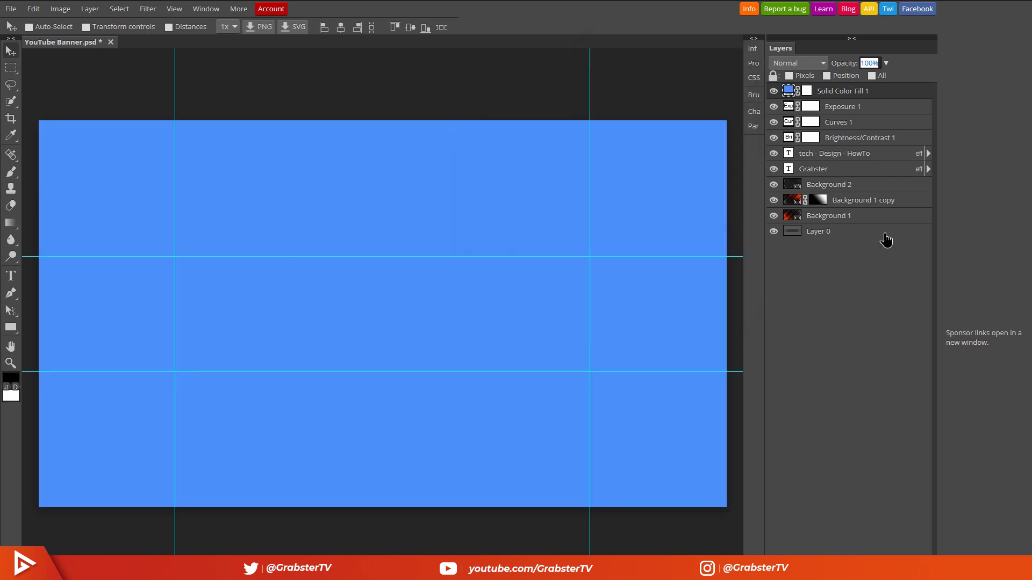
{"action": "type", "text": "15"}
{"action": "key", "text": "Return"}
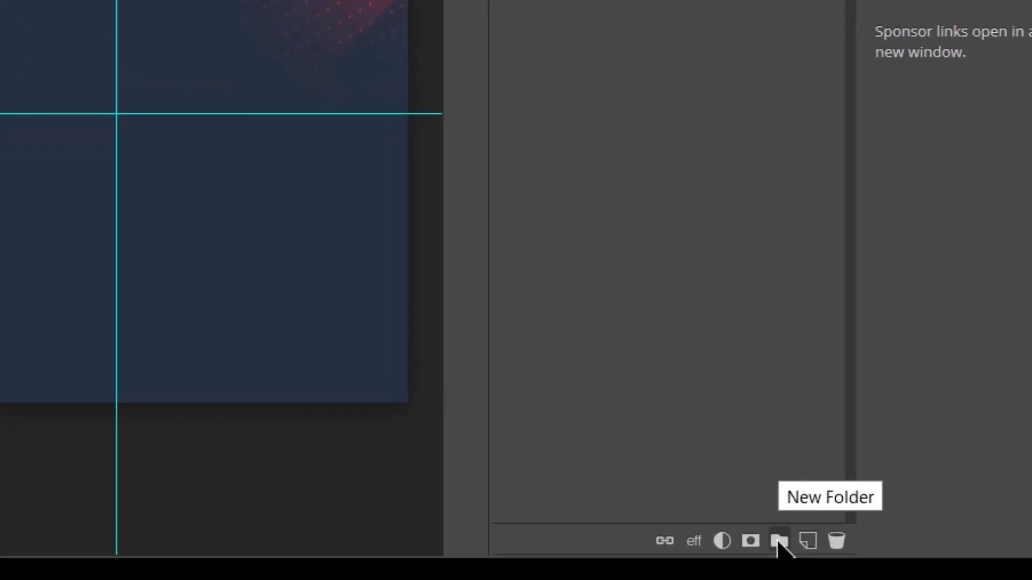
Step: Create Folder 10 at the top of the layers and move the four adjustment layers into it
{"action": "left_click", "coordinate": [779, 541]}
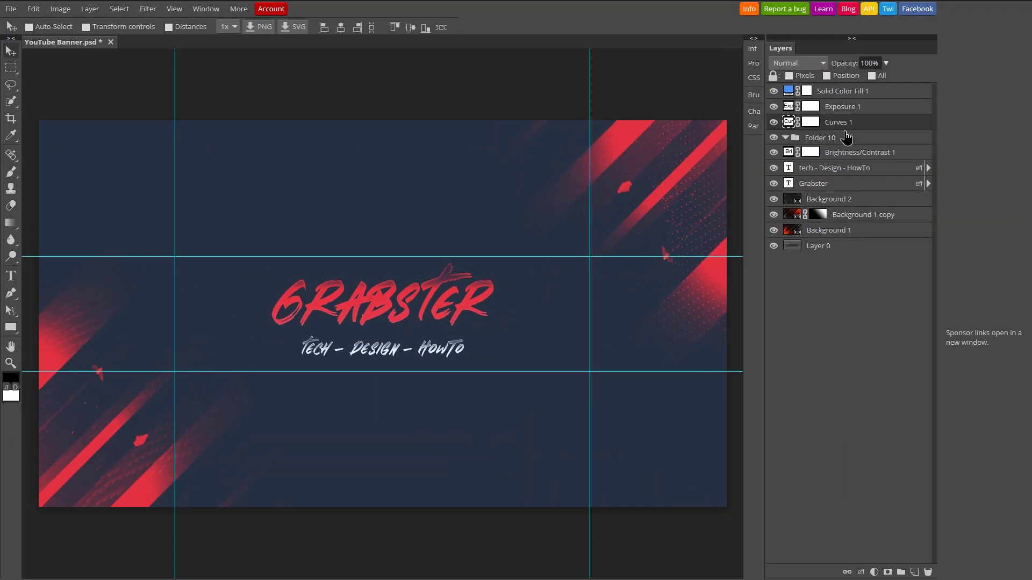
{"action": "left_click_drag", "start_coordinate": [845, 138], "coordinate": [848, 92]}
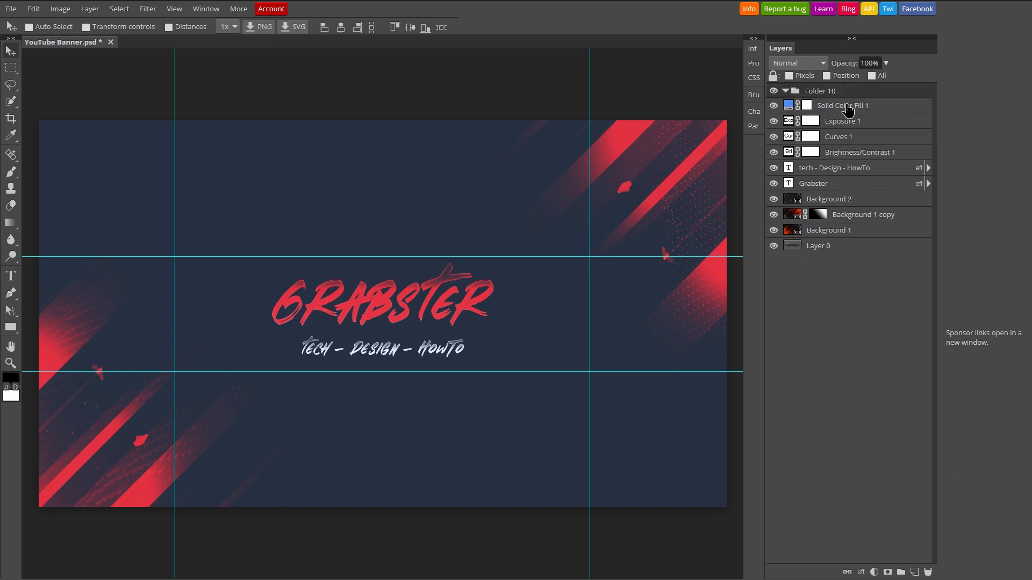
{"action": "left_click", "coordinate": [847, 106]}
{"action": "left_click", "coordinate": [854, 153], "text": "shift"}
{"action": "left_click_drag", "start_coordinate": [855, 140], "coordinate": [848, 96]}
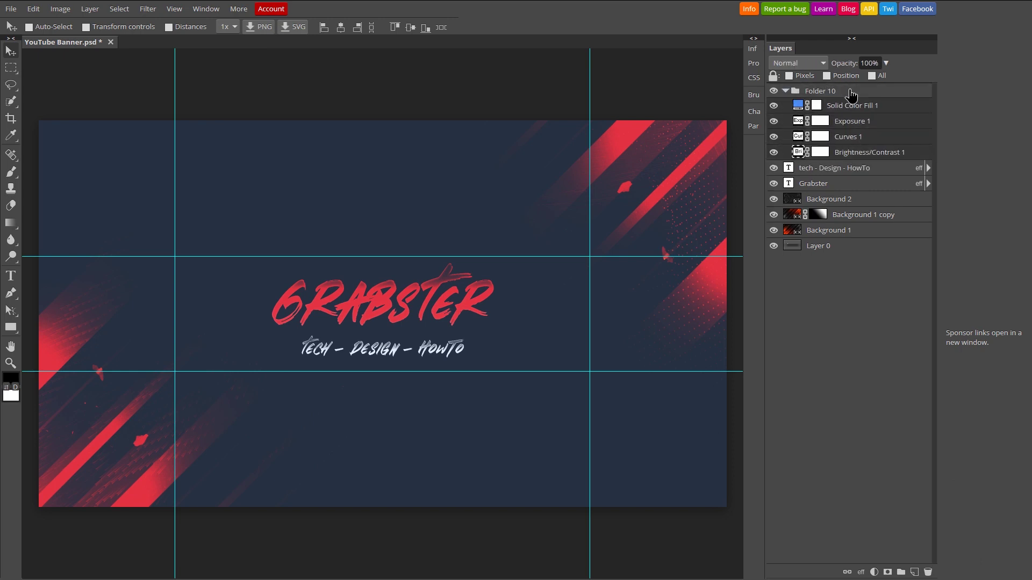
Step: Lower Folder 10's opacity to 70%
{"action": "left_click", "coordinate": [843, 93]}
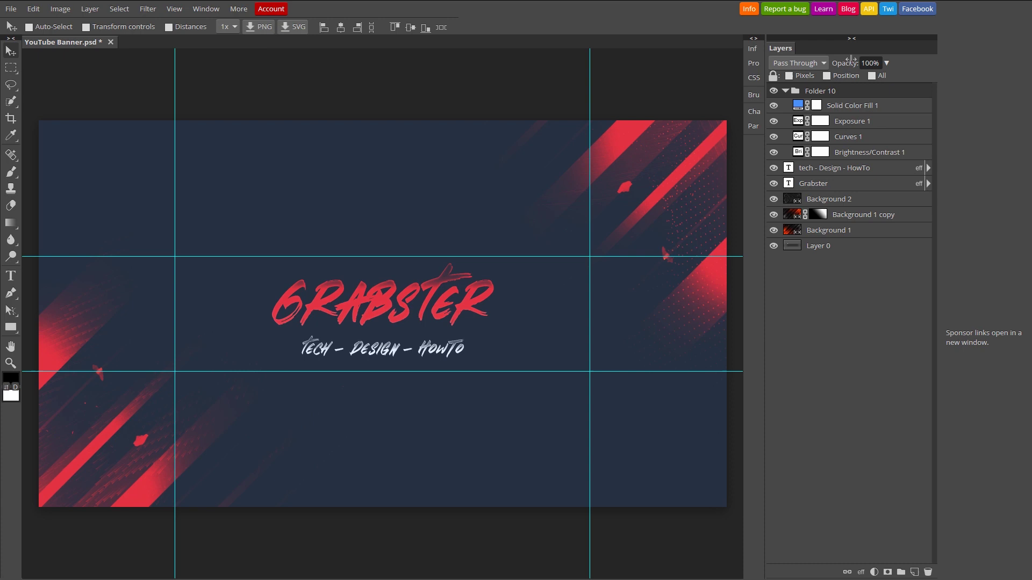
{"action": "left_click", "coordinate": [869, 63]}
{"action": "type", "text": "70"}
{"action": "key", "text": "Return"}
Step: Place a Brightness/Contrast 2 layer above the collapsed Folder 10 with brightness -30 and contrast 40
{"action": "left_click", "coordinate": [90, 9]}
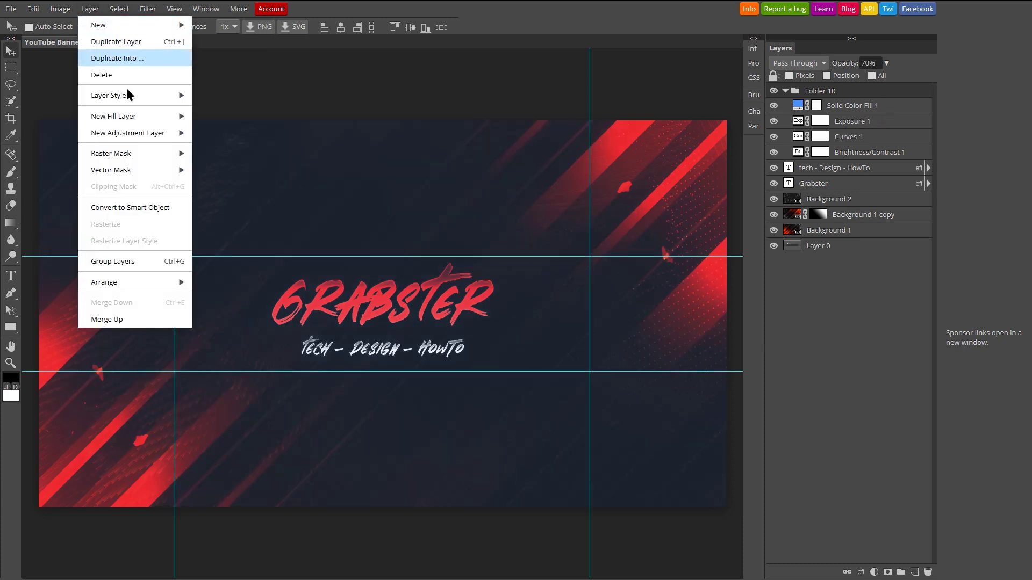
{"action": "mouse_move", "coordinate": [147, 132]}
{"action": "left_click", "coordinate": [236, 132]}
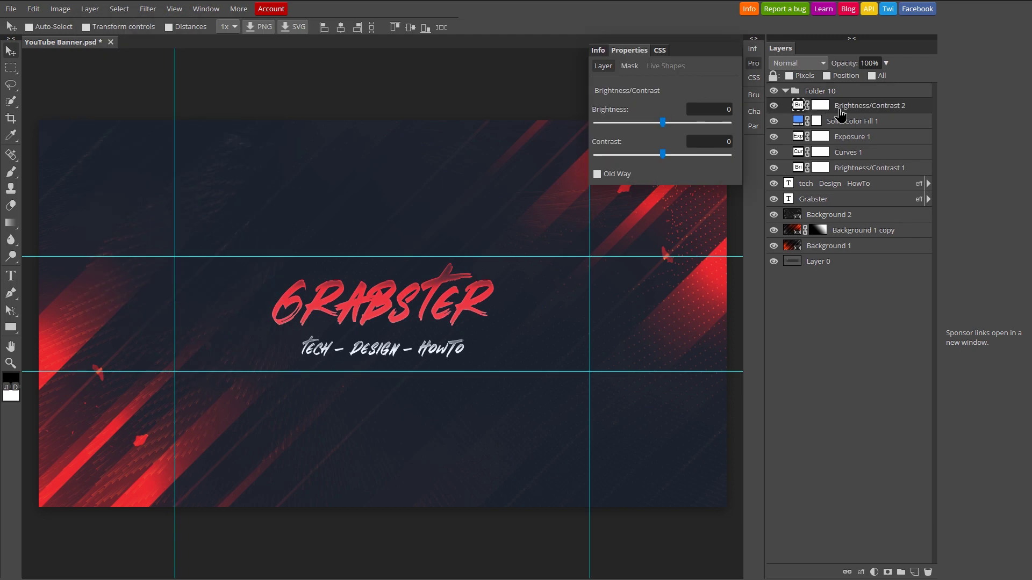
{"action": "left_click_drag", "start_coordinate": [840, 113], "coordinate": [848, 89]}
{"action": "left_click", "coordinate": [785, 107]}
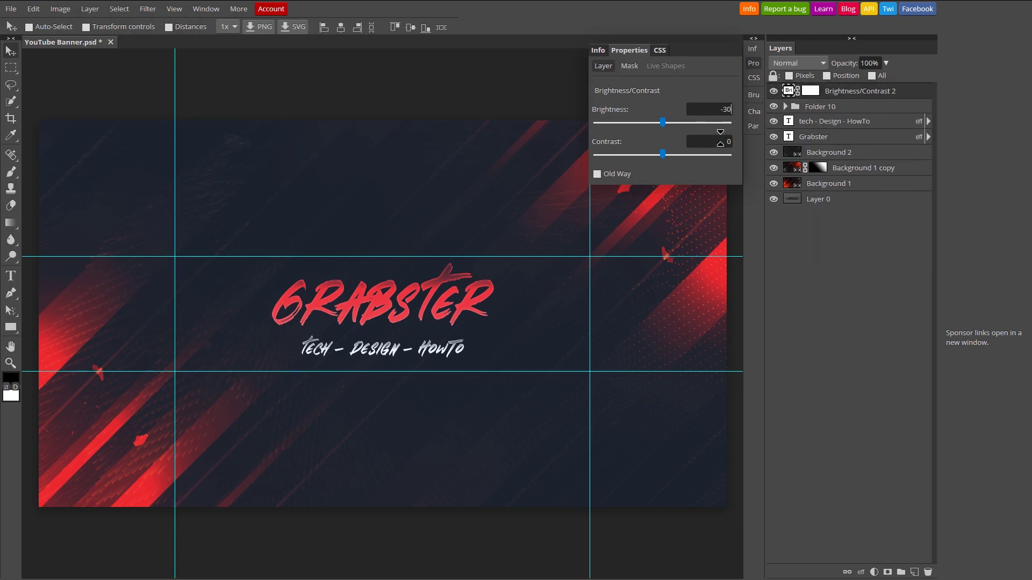
{"action": "key", "text": "Tab"}
{"action": "key", "text": "Return"}
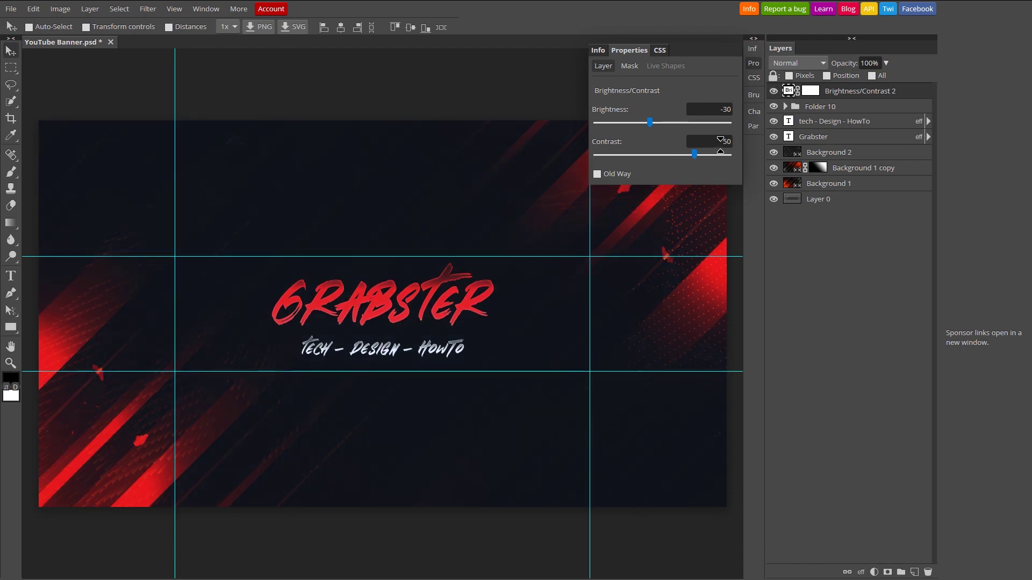
{"action": "left_click_drag", "start_coordinate": [721, 144], "coordinate": [746, 195]}
{"action": "left_click", "coordinate": [748, 68]}
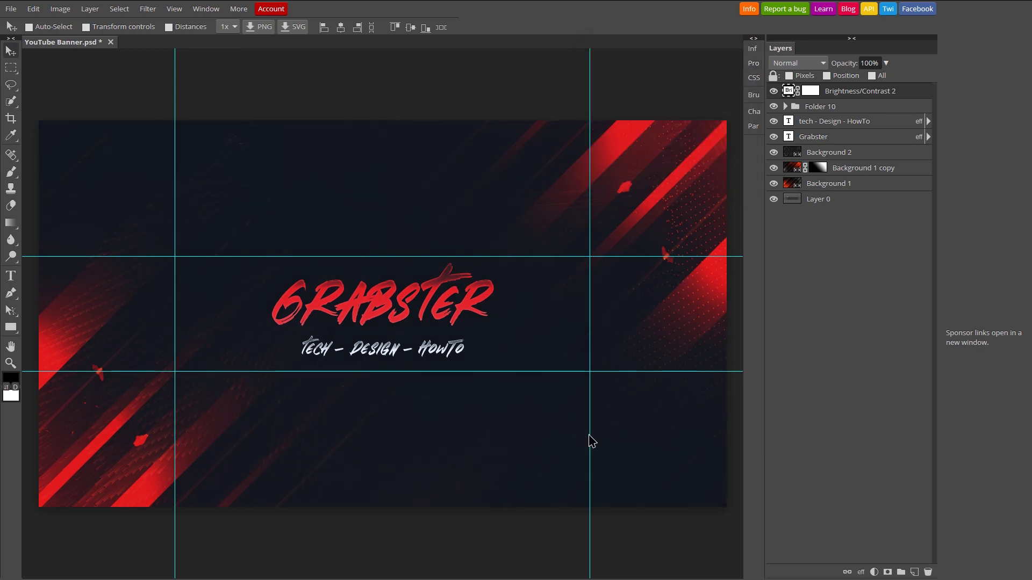
Step: Add a Hue/Saturation 1 layer and slide the hue until the red streaks and Grabster title turn orange
{"action": "left_click", "coordinate": [90, 8]}
{"action": "mouse_move", "coordinate": [138, 133]}
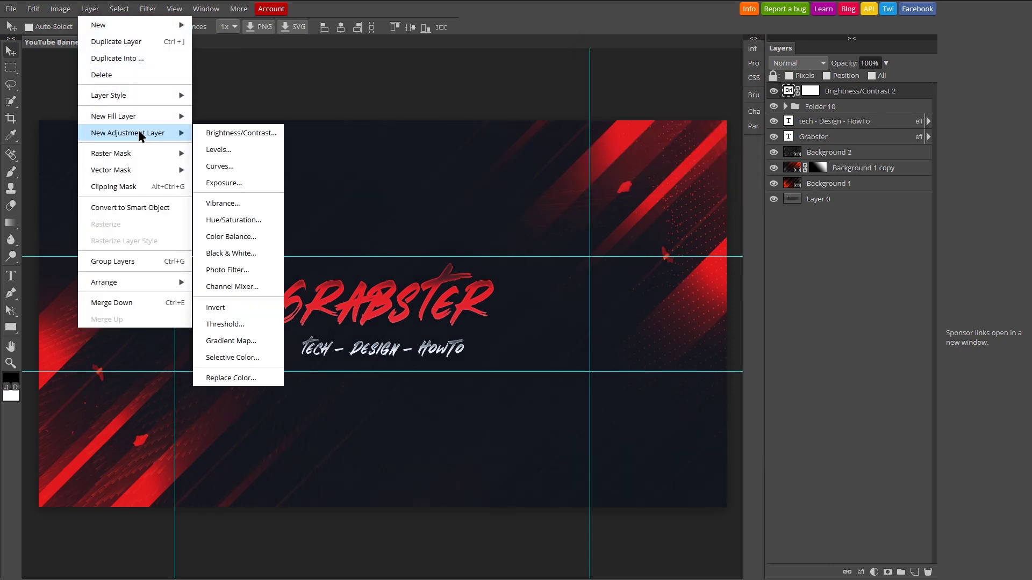
{"action": "left_click", "coordinate": [273, 226]}
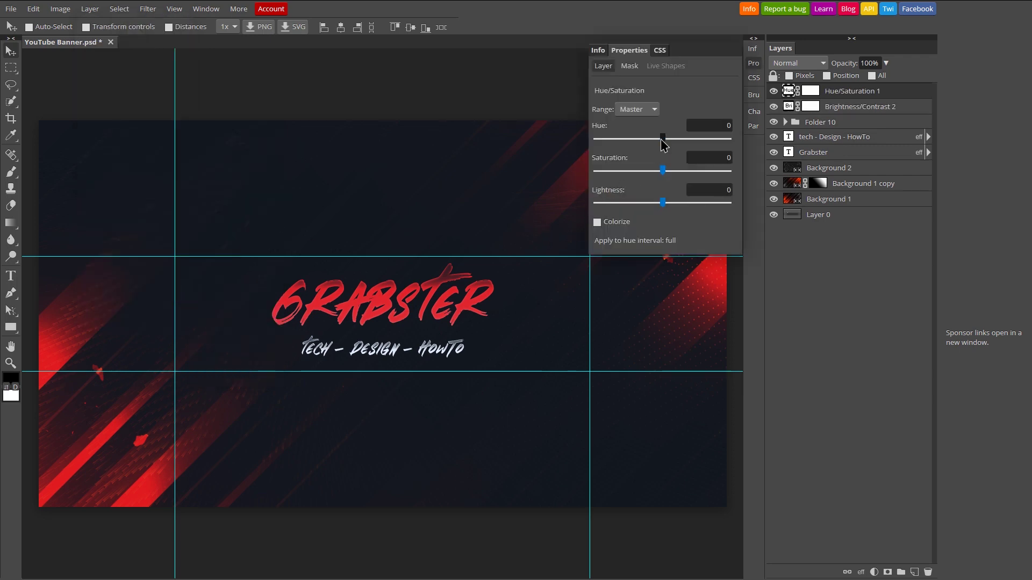
{"action": "left_click_drag", "start_coordinate": [654, 140], "coordinate": [721, 141]}
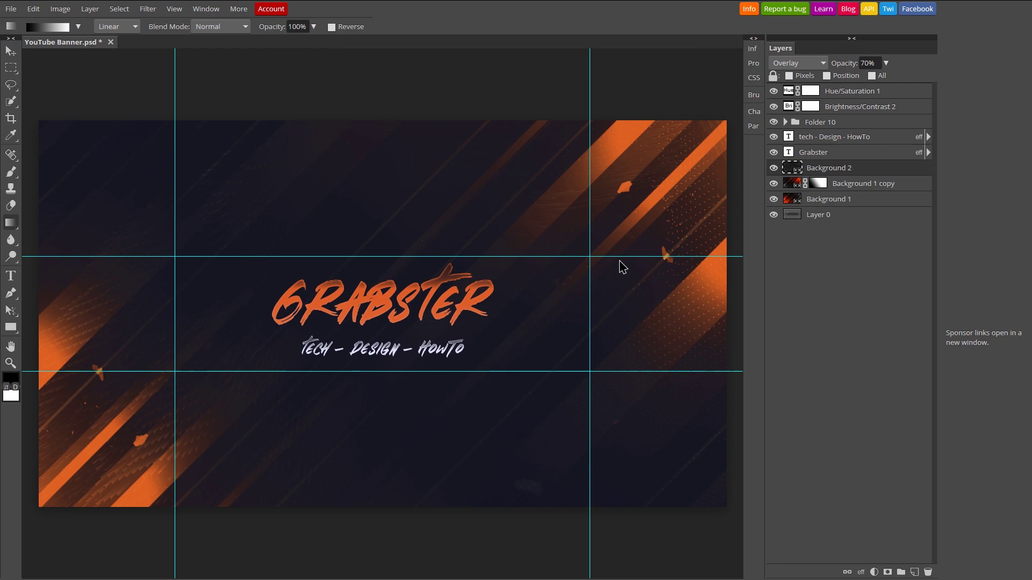
Step: Save the banner through Export As JPG with quality raised to 100%
{"action": "left_click", "coordinate": [10, 9]}
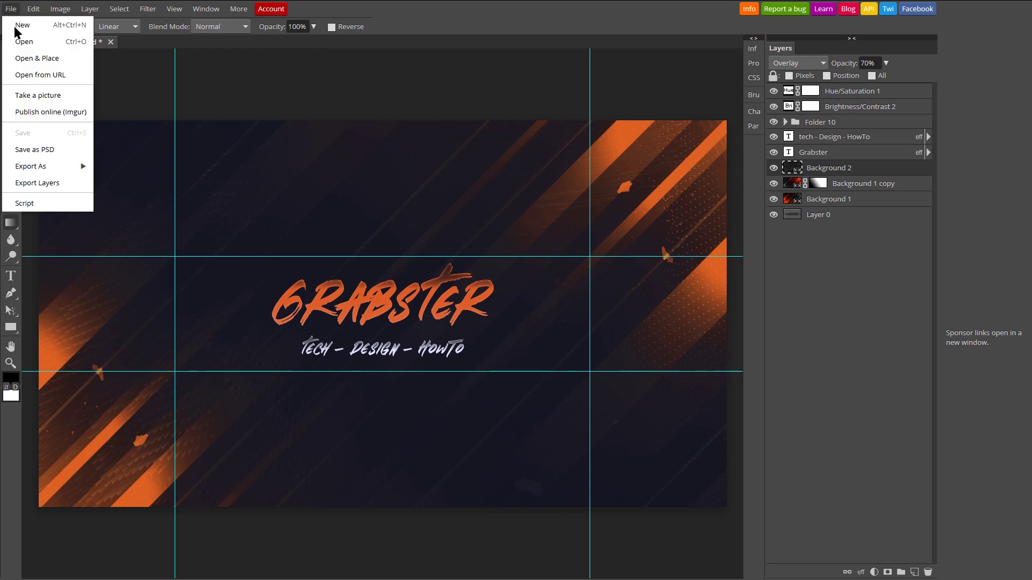
{"action": "mouse_move", "coordinate": [57, 160]}
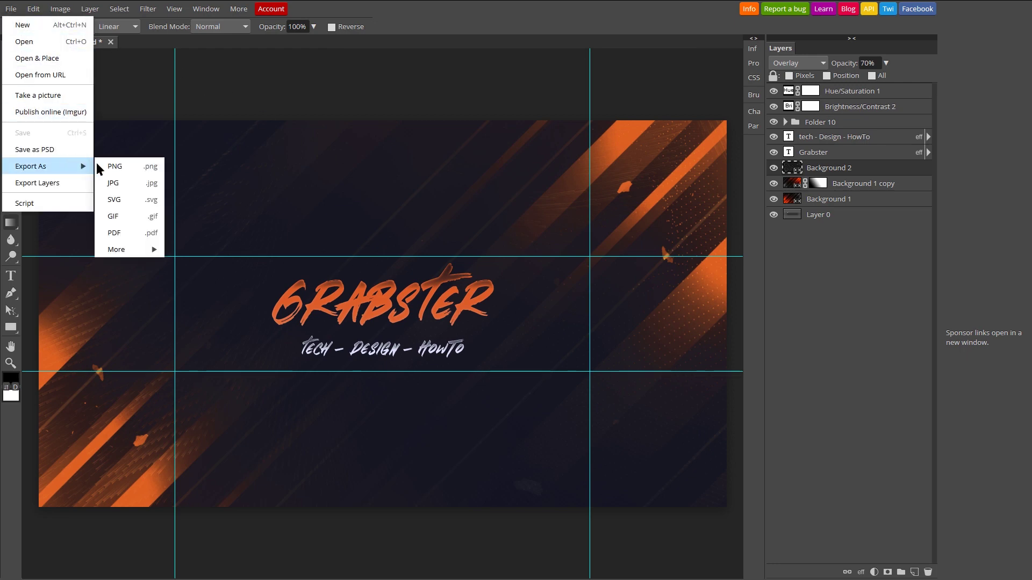
{"action": "left_click", "coordinate": [123, 182]}
{"action": "left_click_drag", "start_coordinate": [586, 220], "coordinate": [617, 220]}
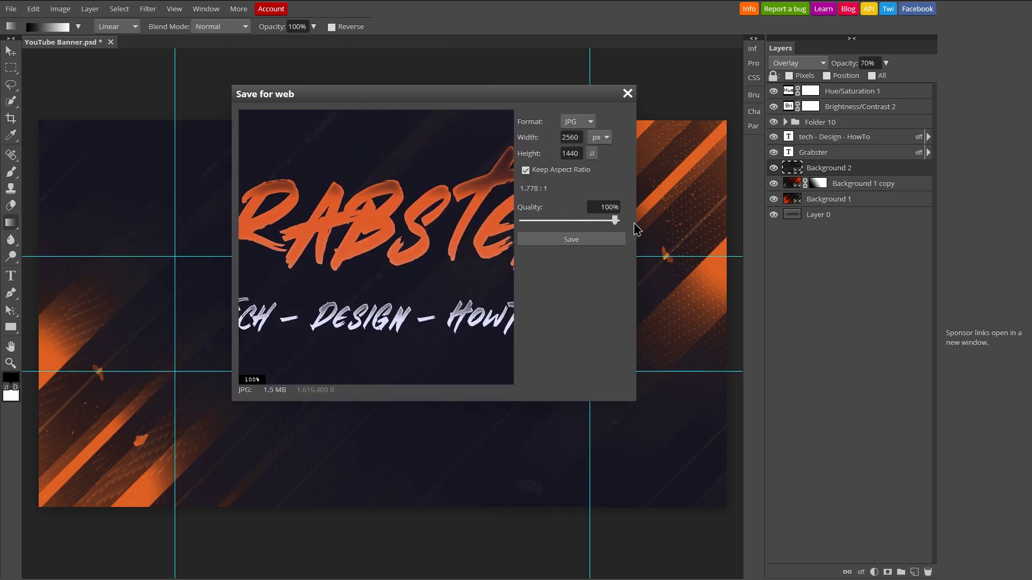
{"action": "left_click", "coordinate": [589, 240]}
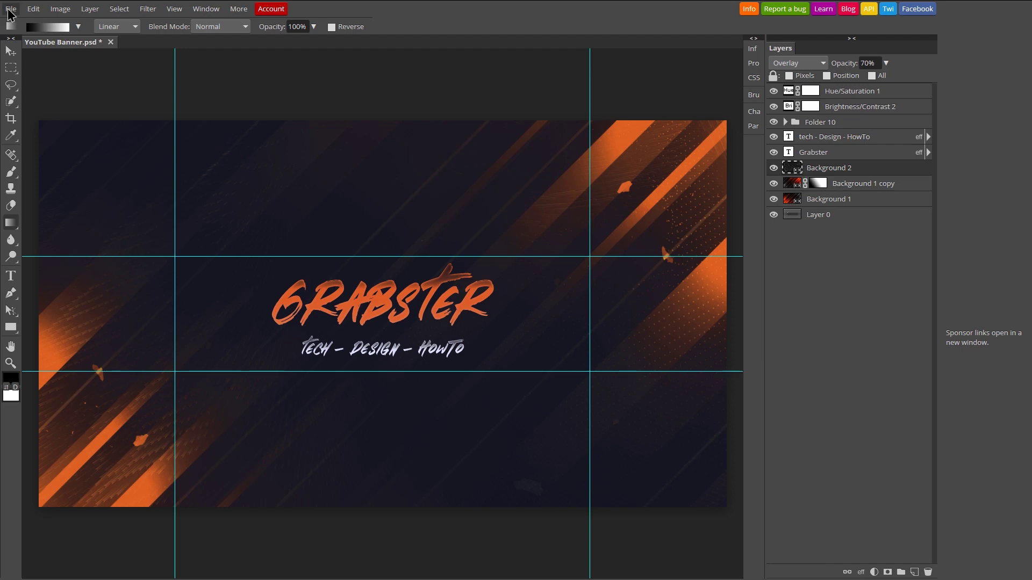
Step: Bring up Photopea's File menu
{"action": "left_click", "coordinate": [9, 9]}
{"action": "mouse_move", "coordinate": [56, 165]}
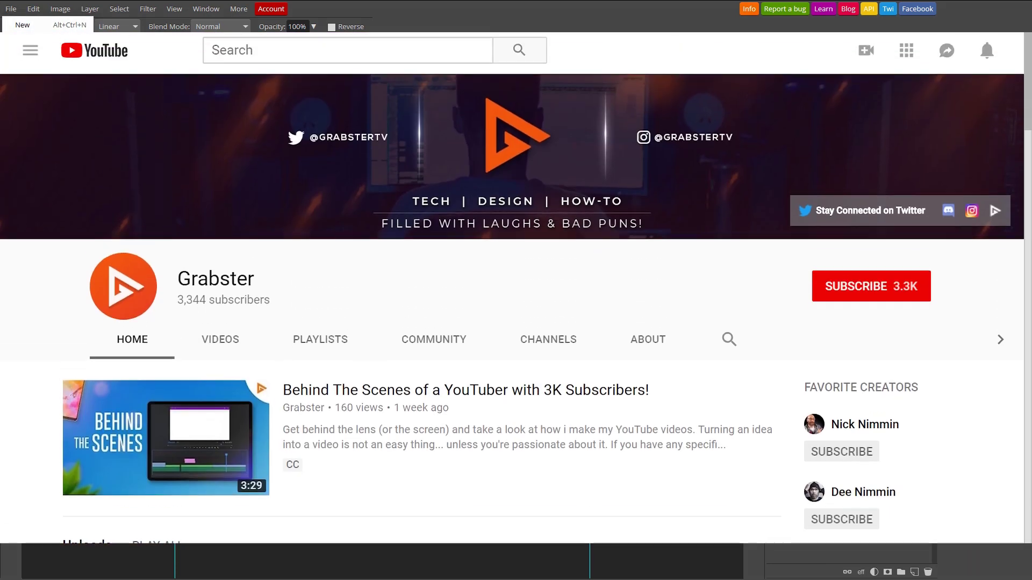